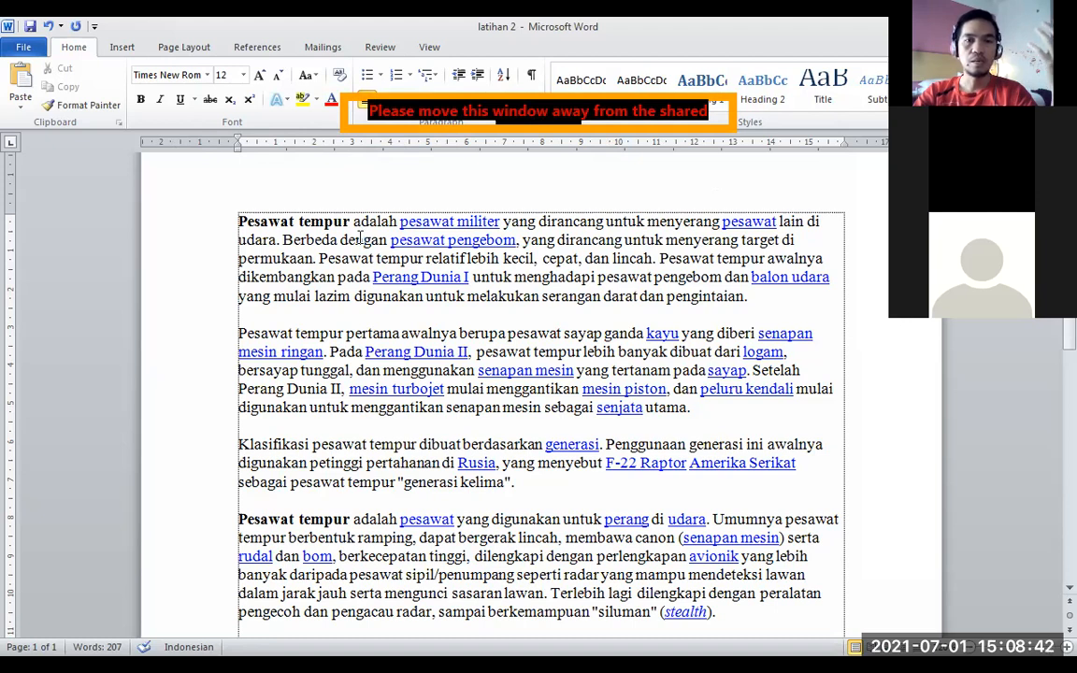
Hide the document's ruler and show it again, repeating the toggle several times
click(363, 240)
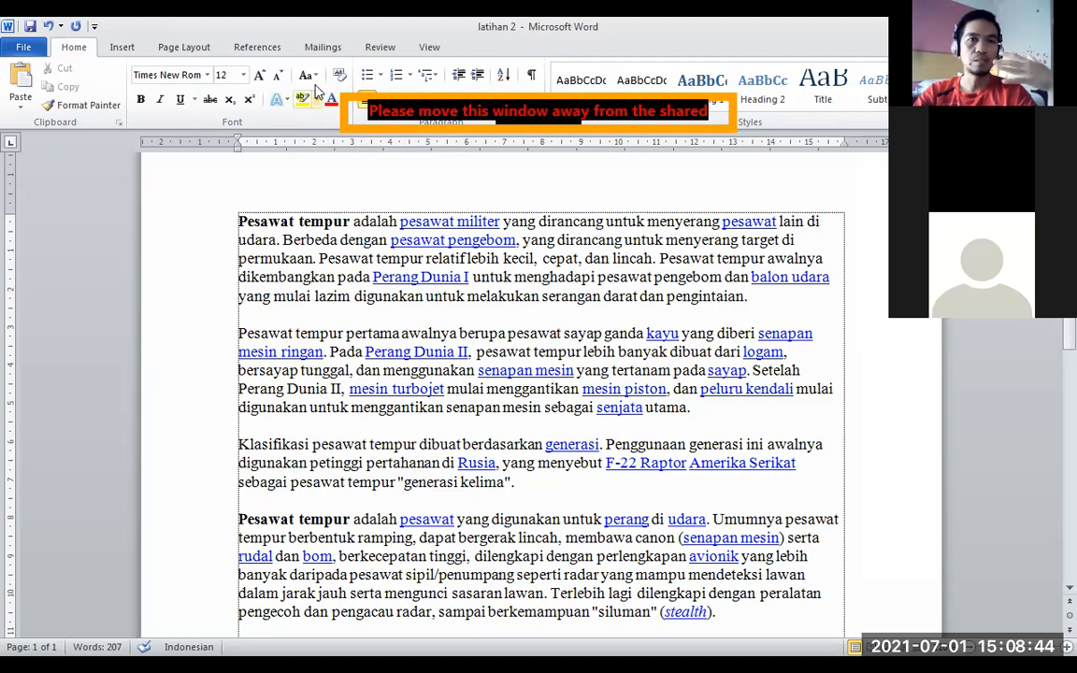
click(429, 48)
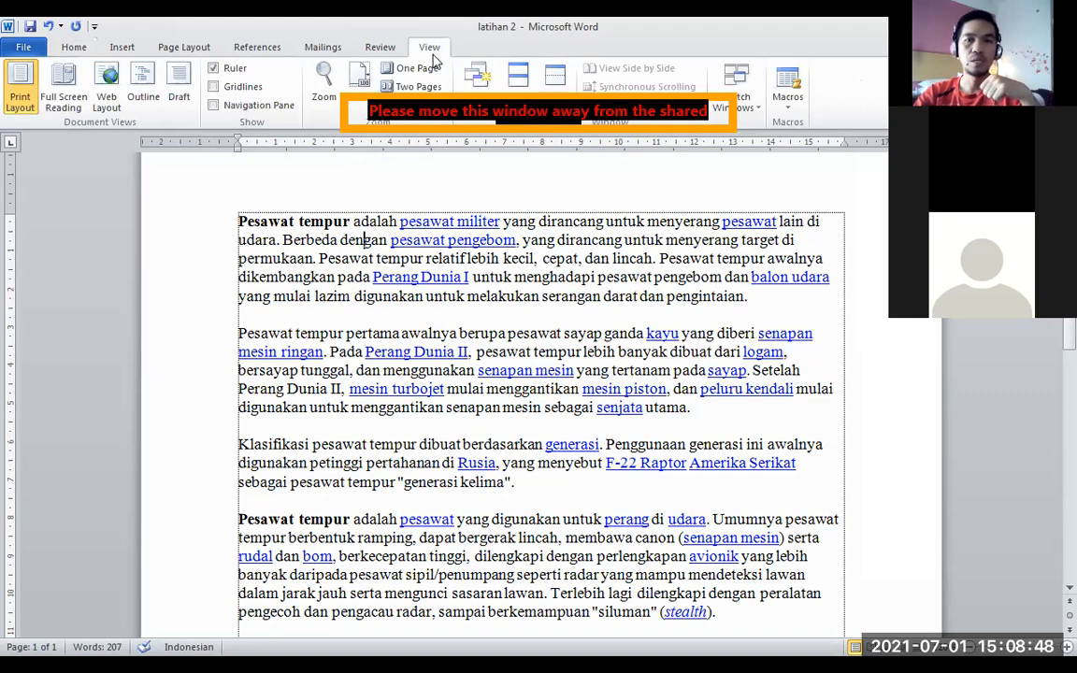
click(555, 81)
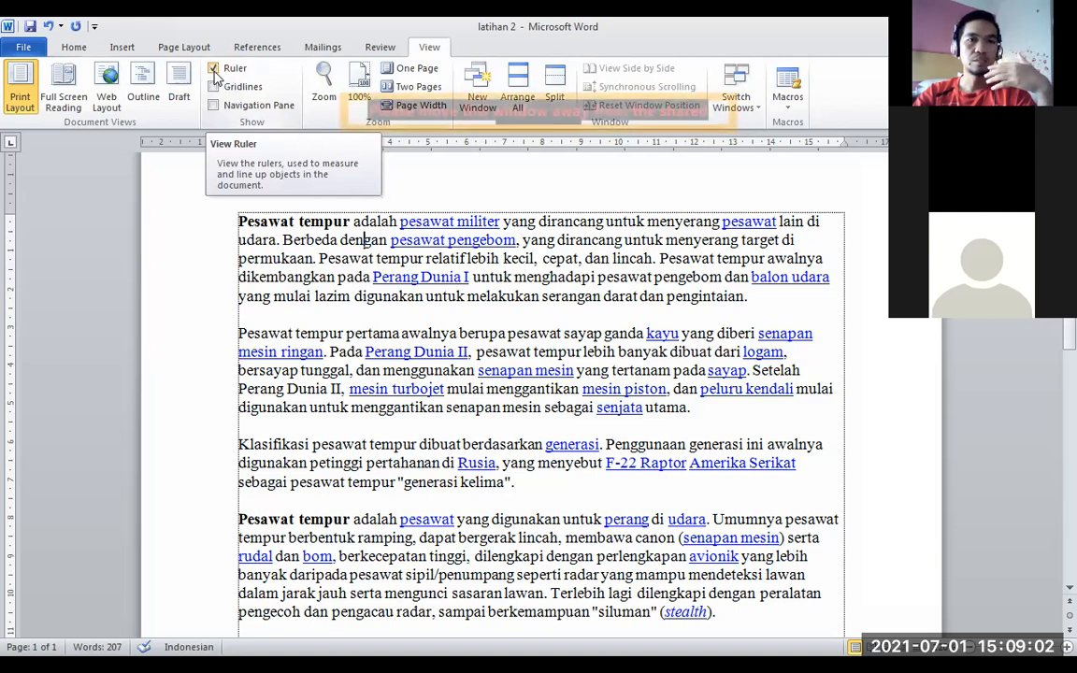
key(alt+w)
key(r)
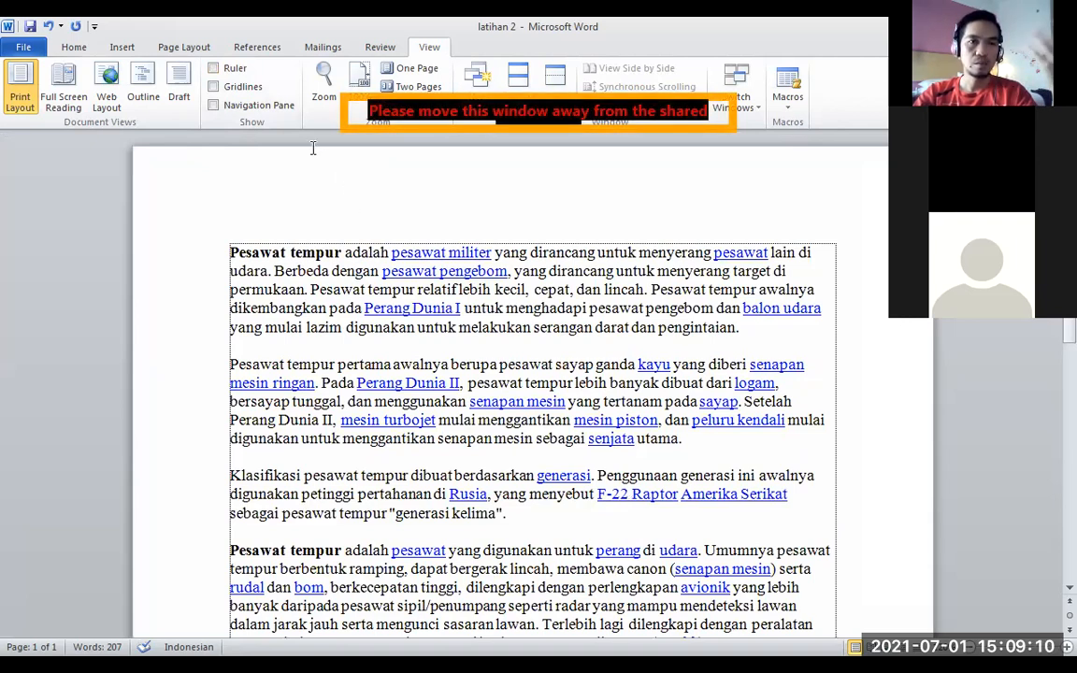
click(212, 69)
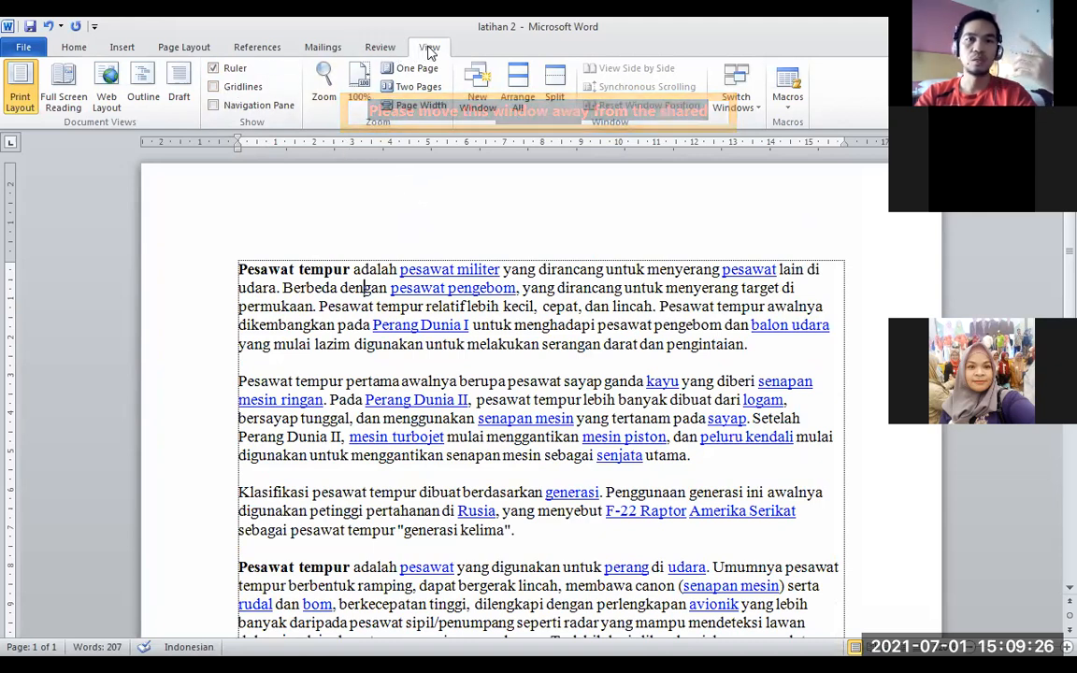
click(213, 71)
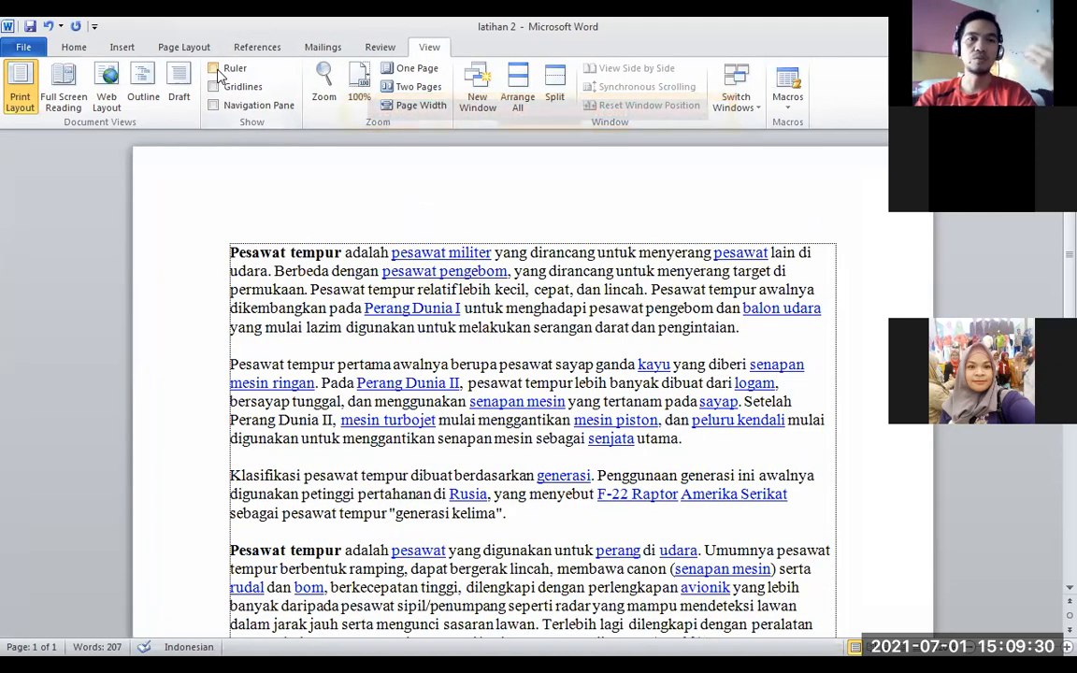
click(214, 69)
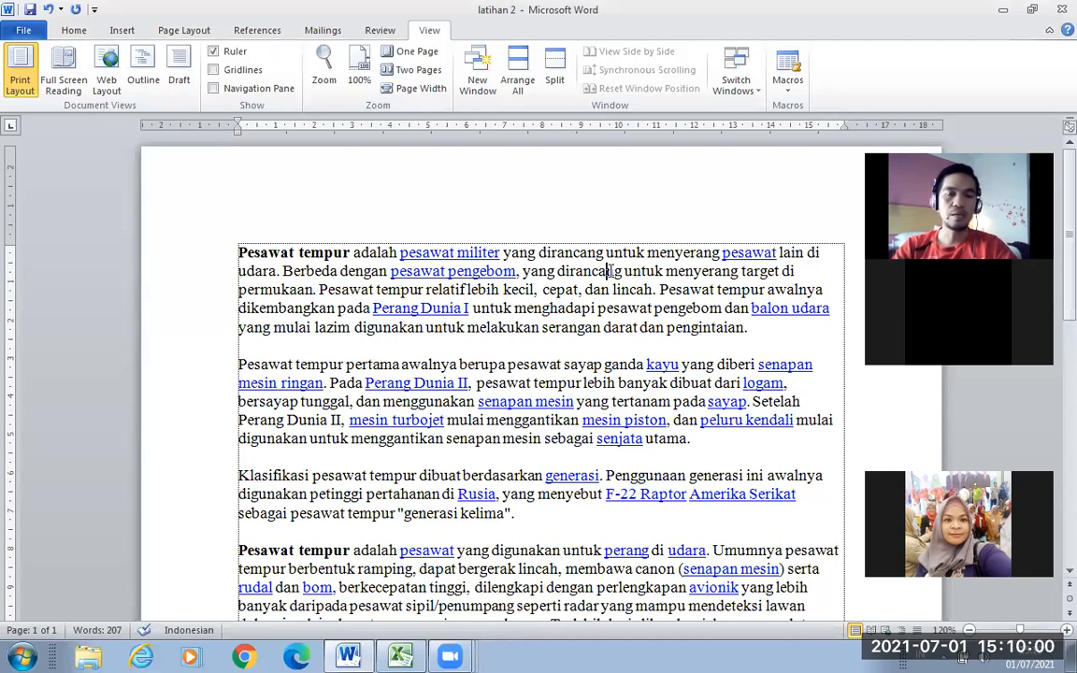
click(606, 273)
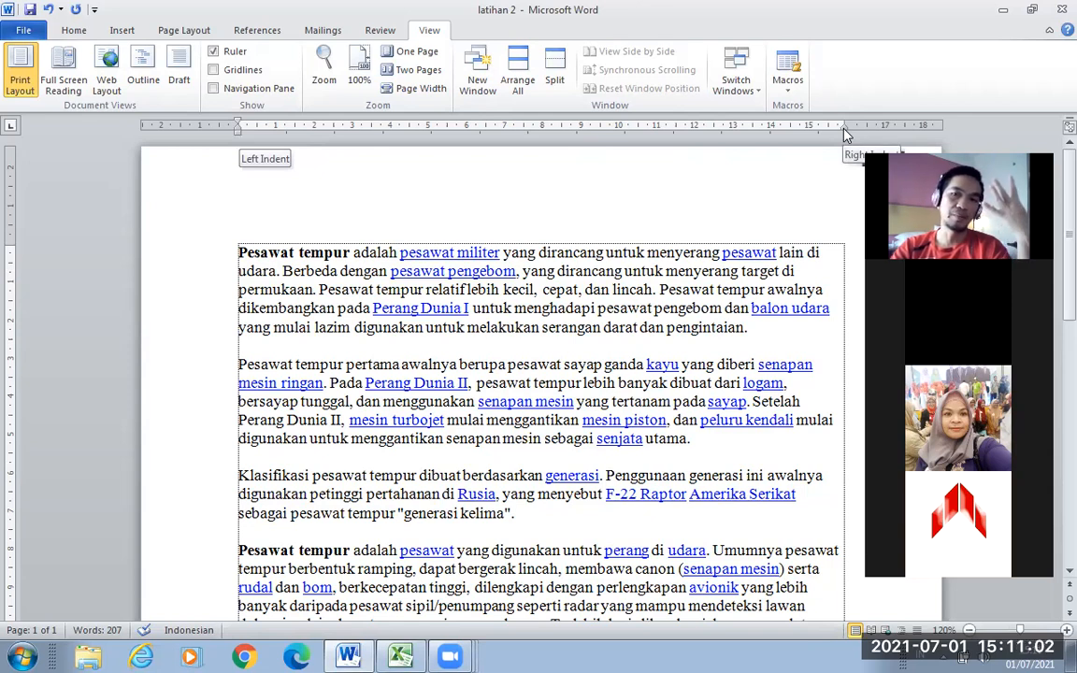
click(543, 289)
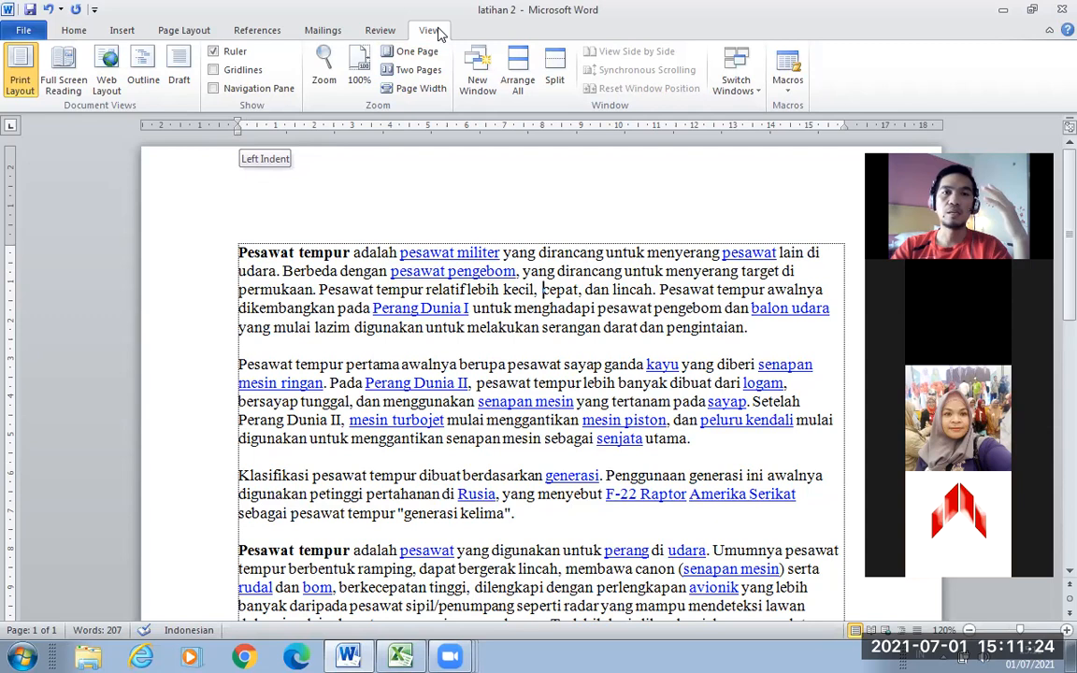
click(214, 52)
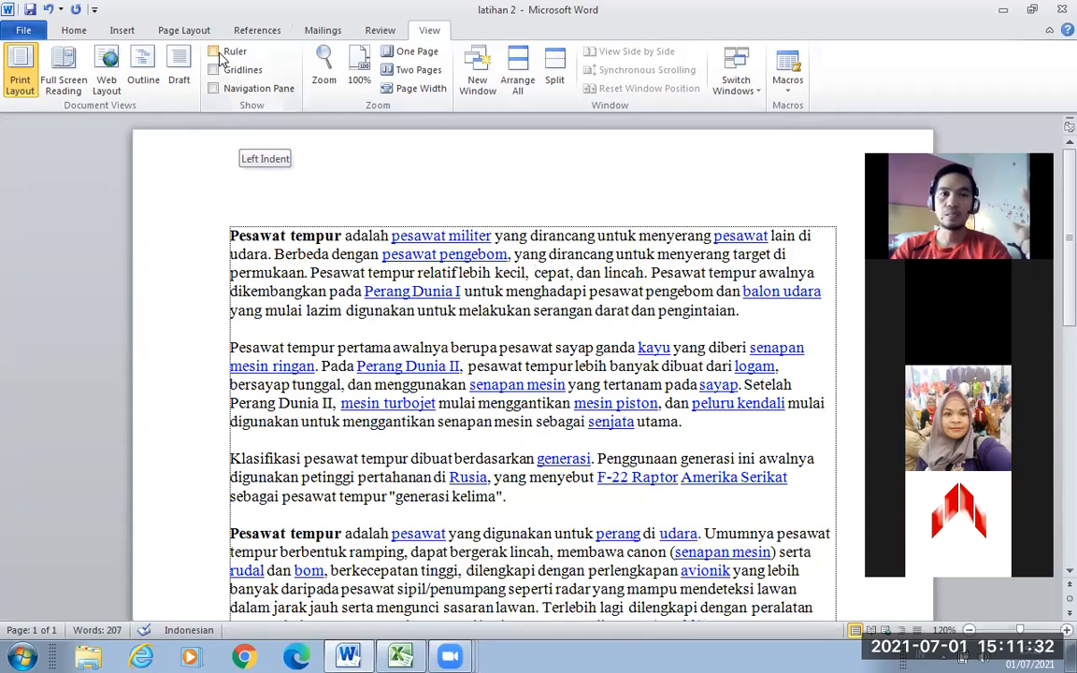
click(220, 56)
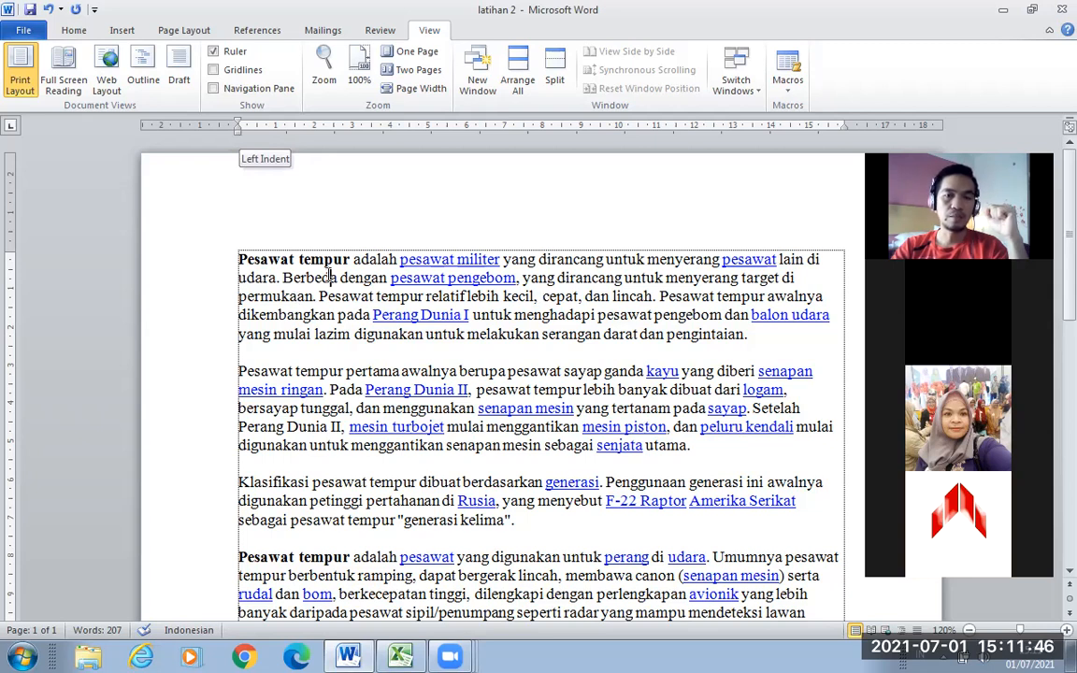
Remove the blank space before the first paragraph's opening words and set its first line indent to 2 cm
scroll(329, 271, down, 1)
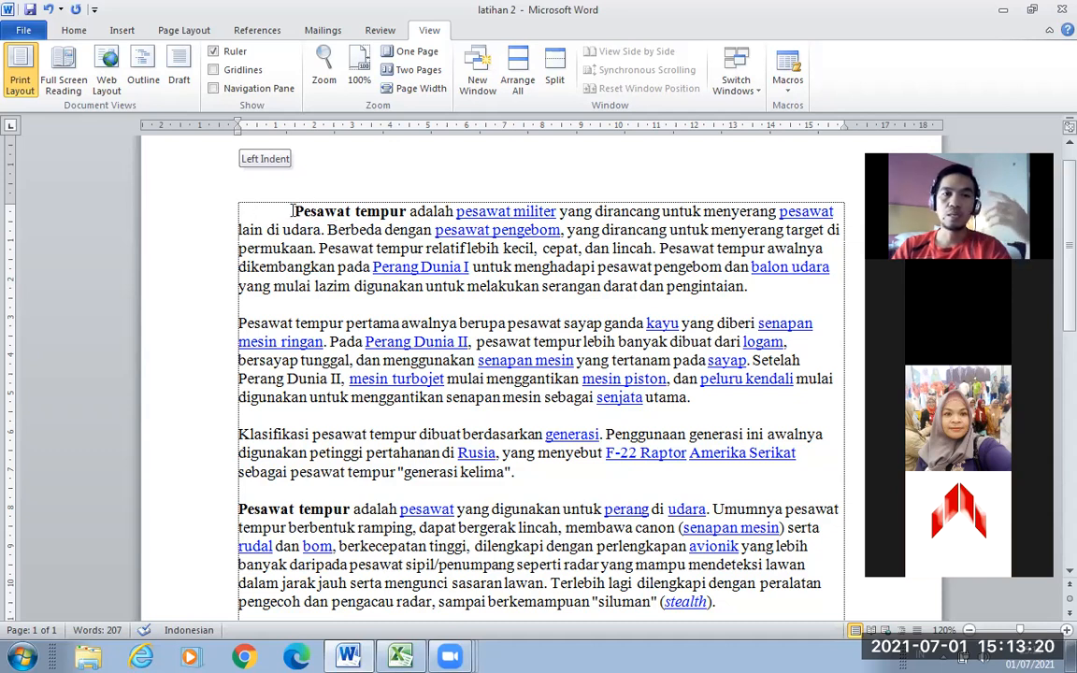
drag(293, 211, 219, 214)
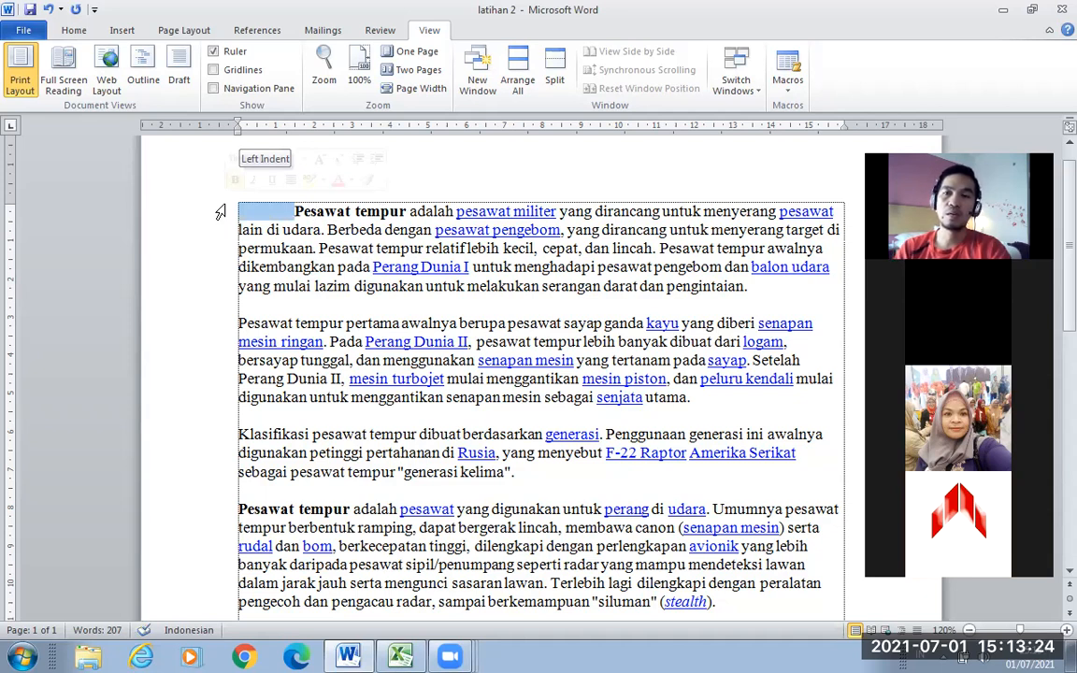
key(Delete)
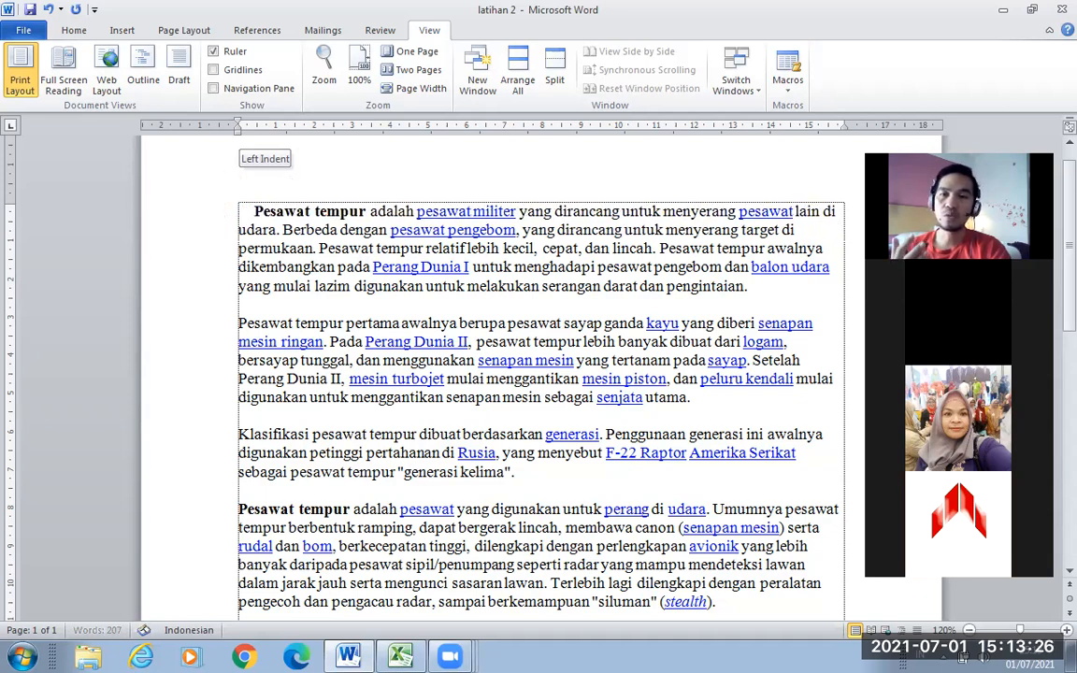
drag(262, 120, 239, 120)
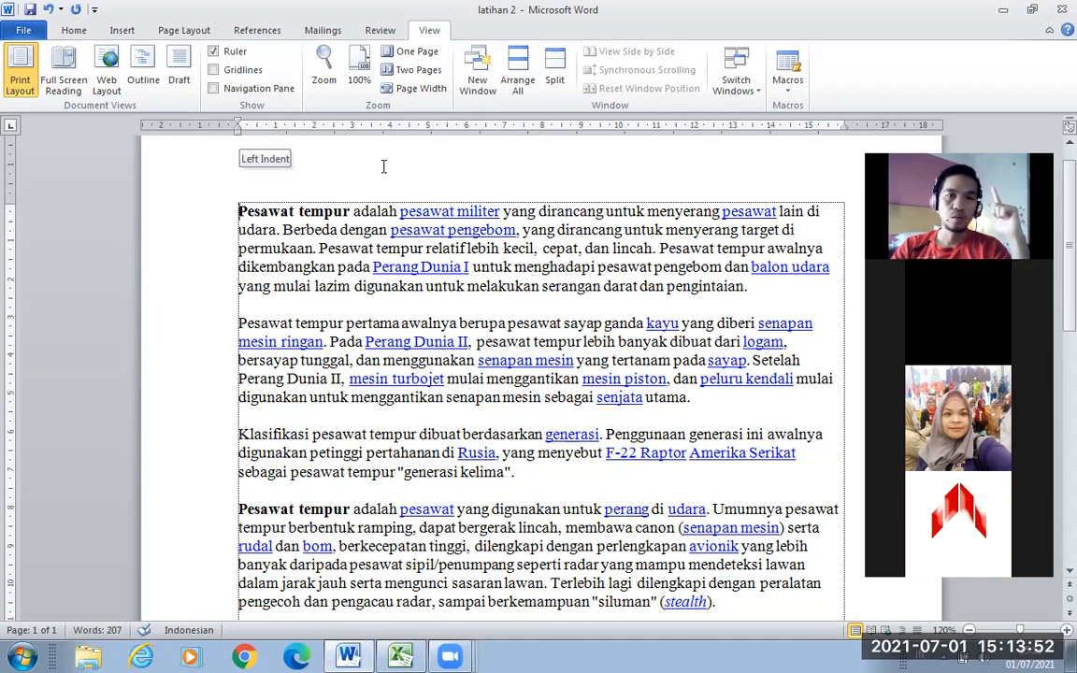
click(346, 211)
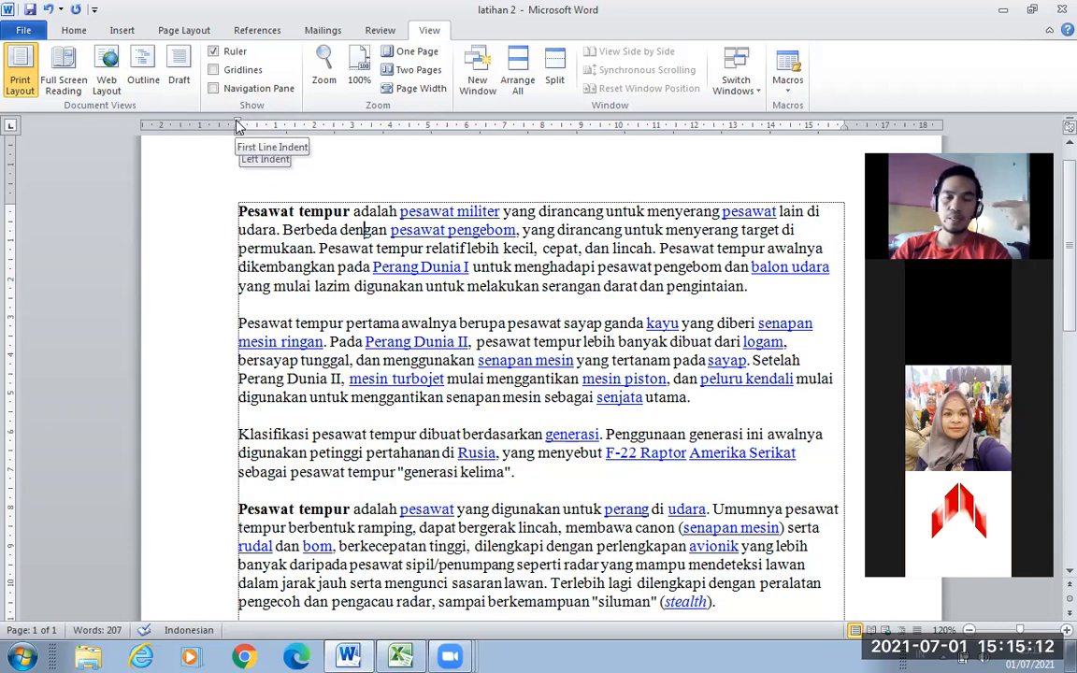
drag(238, 126, 314, 131)
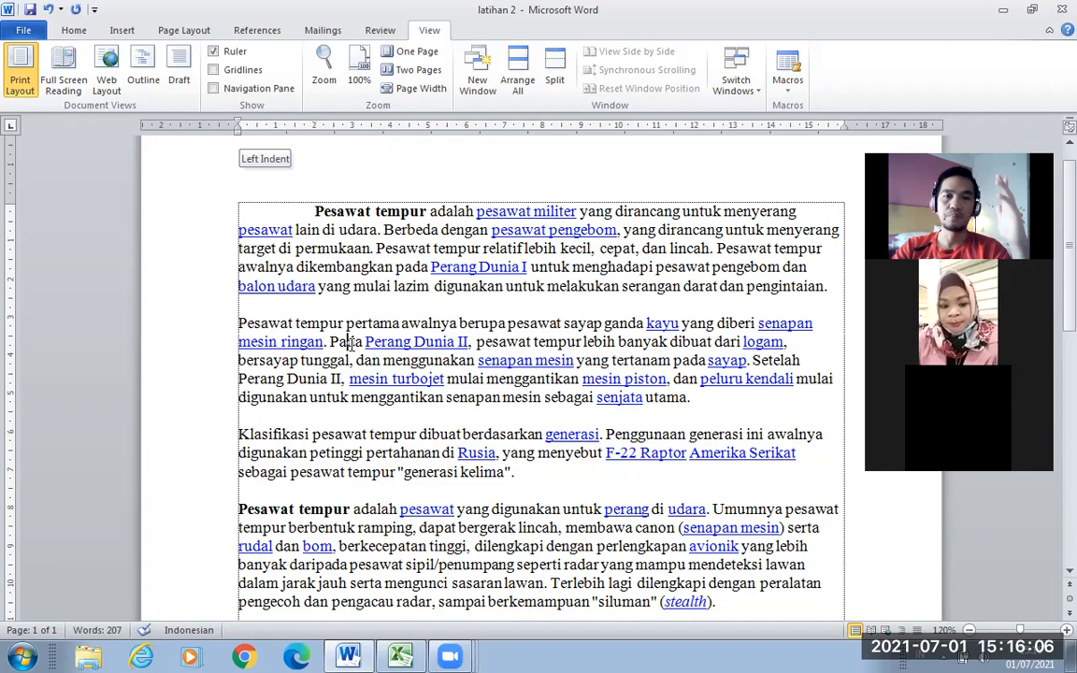
Try a 2 cm hanging indent on the second paragraph and reset it to 0
scroll(351, 341, down, 1)
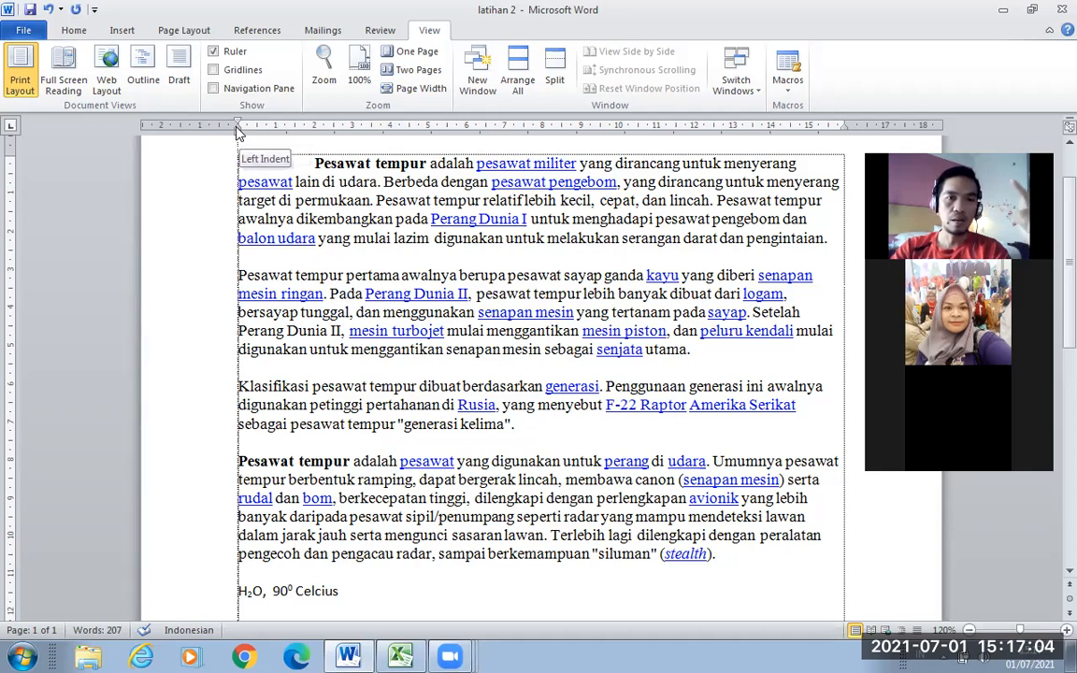
mouse_move(238, 131)
mouse_down()
mouse_move(214, 132)
mouse_move(314, 136)
mouse_up()
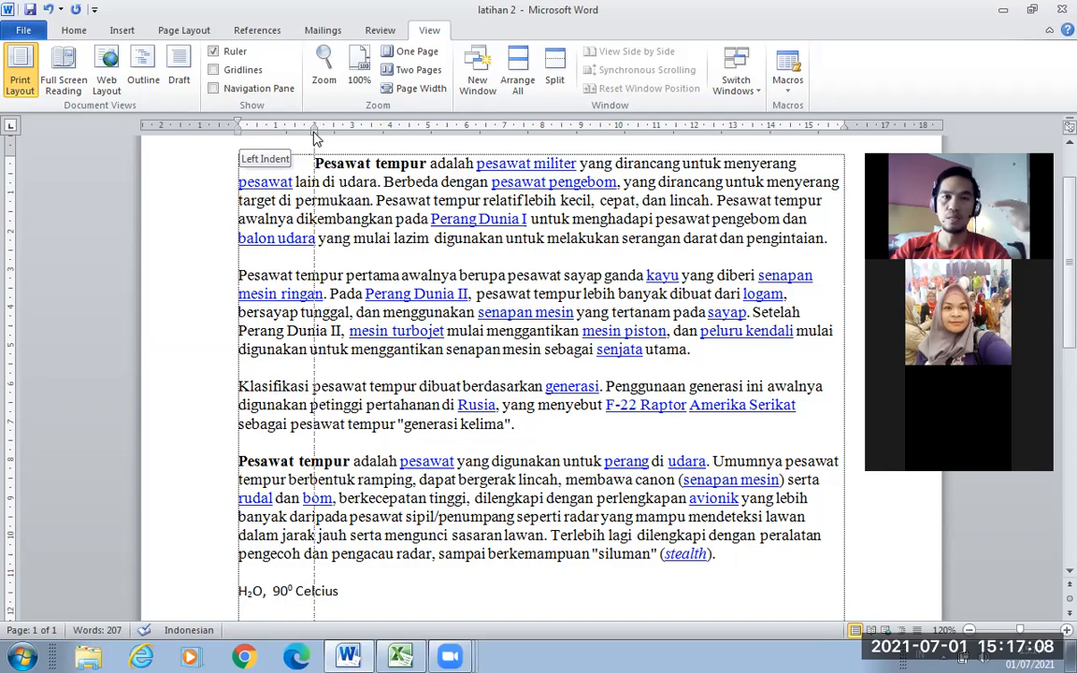
drag(315, 137, 315, 138)
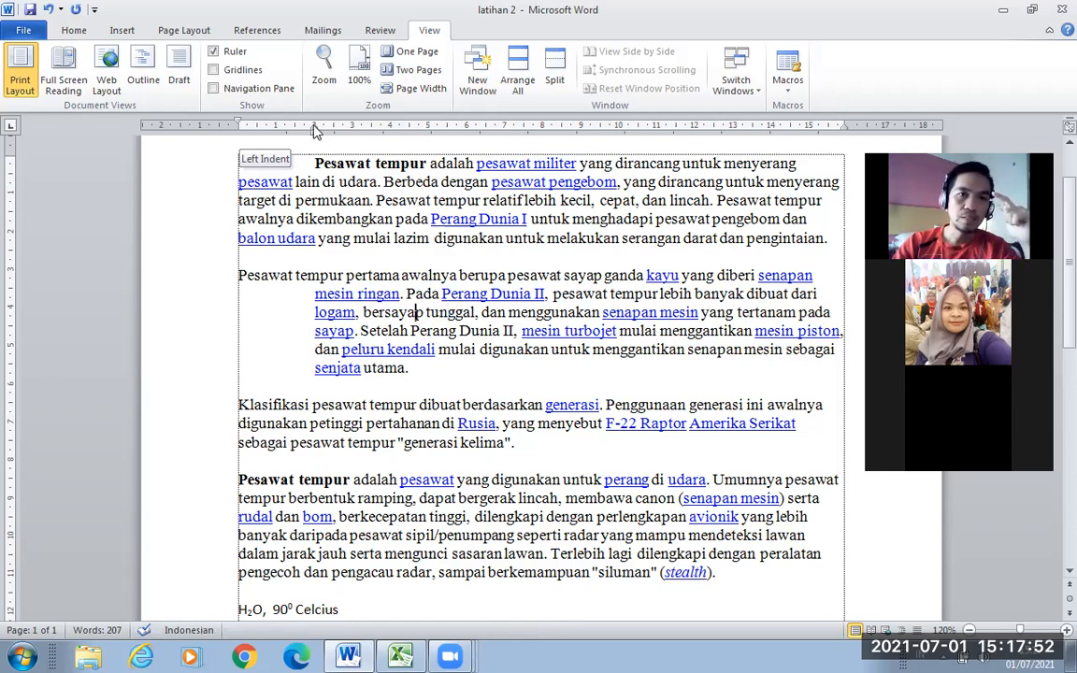
drag(315, 132, 238, 133)
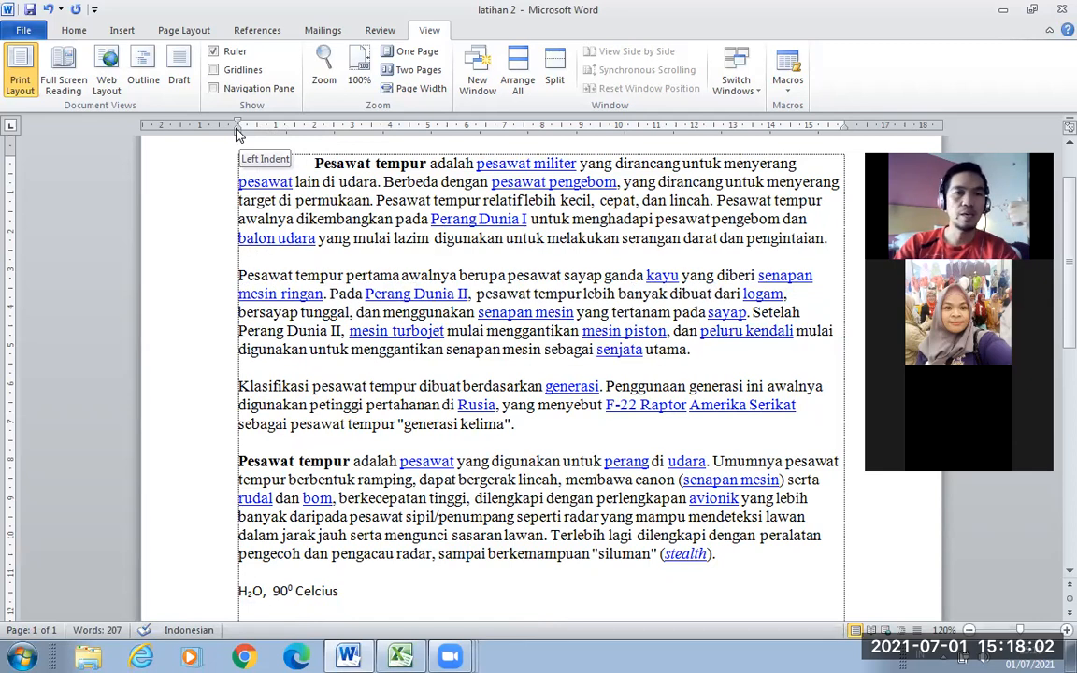
Set the hanging indent of the second paragraph to 3 cm on the ruler
drag(236, 134, 354, 136)
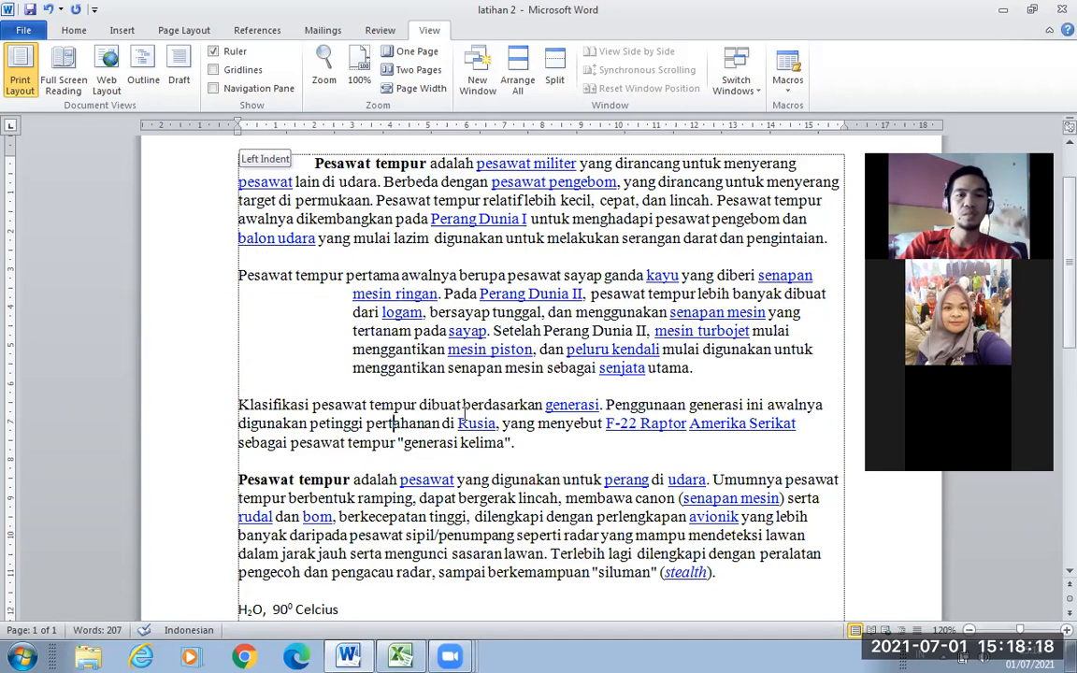
Set the left indent of the "Klasifikasi pesawat tempur" paragraph to 2 cm and its right indent to the 14 cm ruler mark
scroll(465, 417, down, 2)
scroll(464, 417, down, 1)
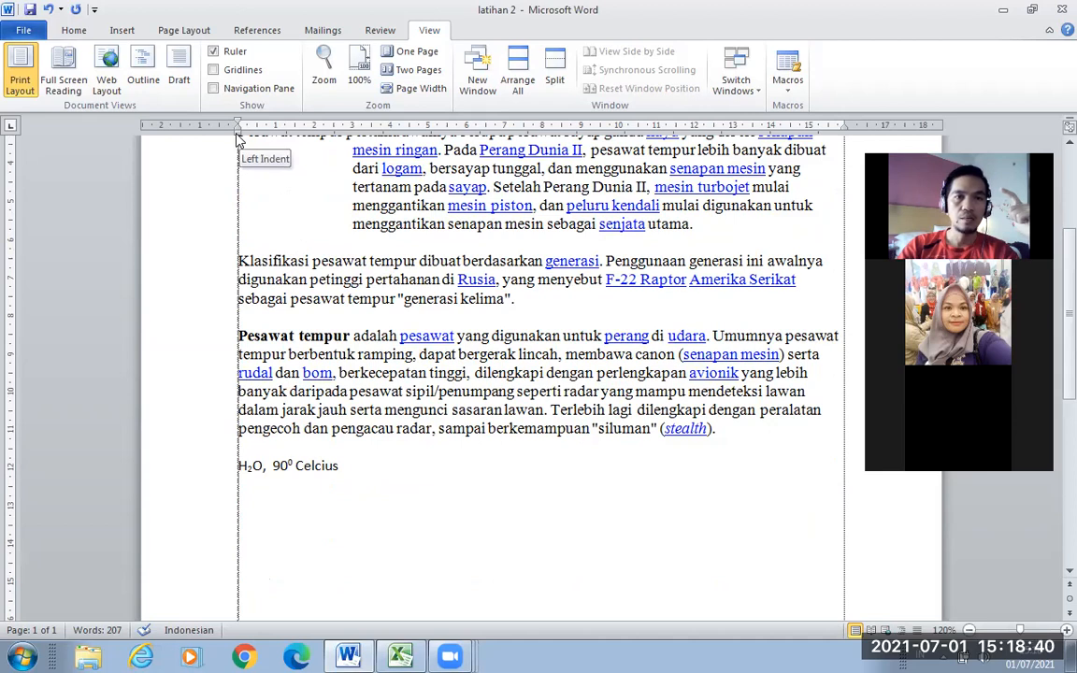
drag(239, 136, 315, 140)
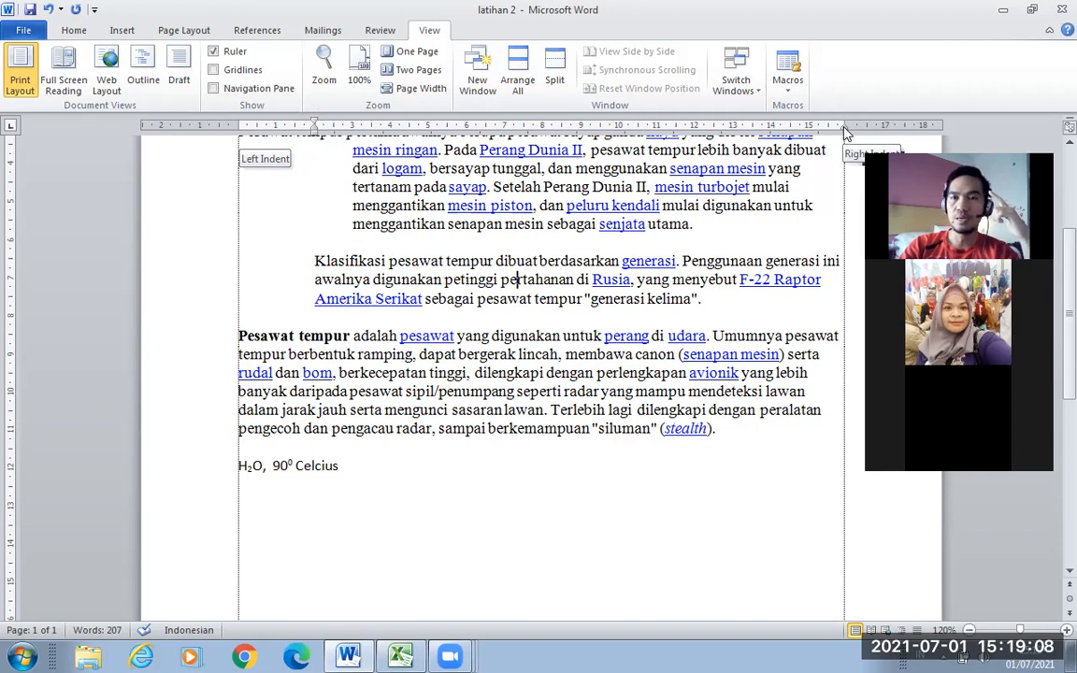
mouse_move(844, 130)
mouse_down()
mouse_move(702, 131)
mouse_move(771, 138)
mouse_up()
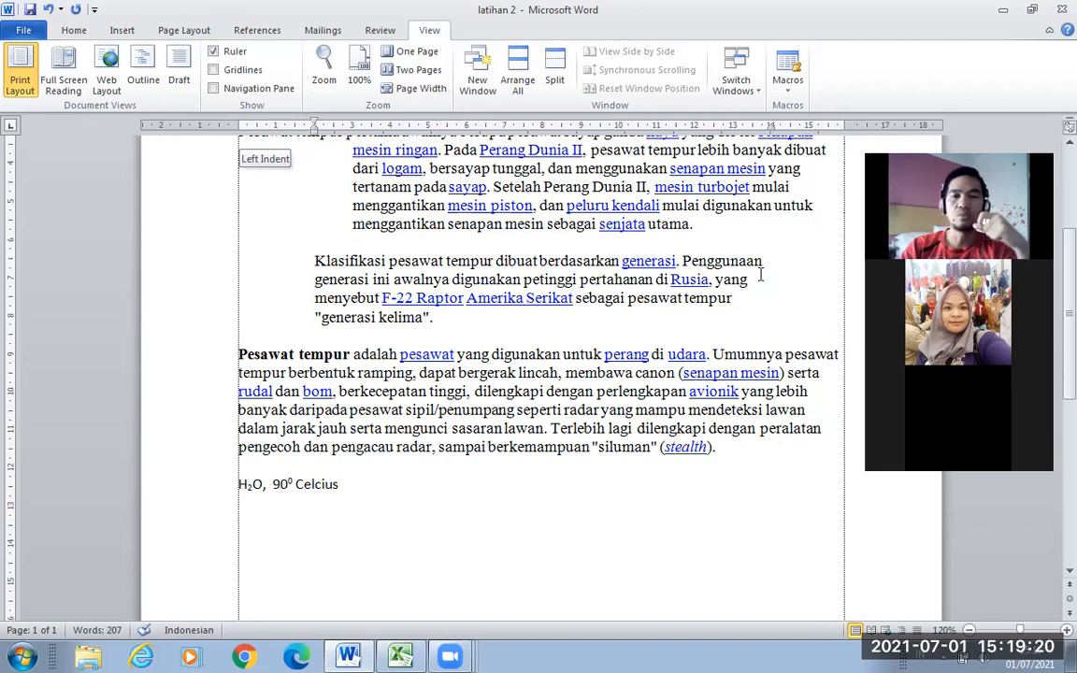
Examine the first line, hanging, left and right indents of the first three paragraphs against their ruler markers
scroll(752, 290, up, 3)
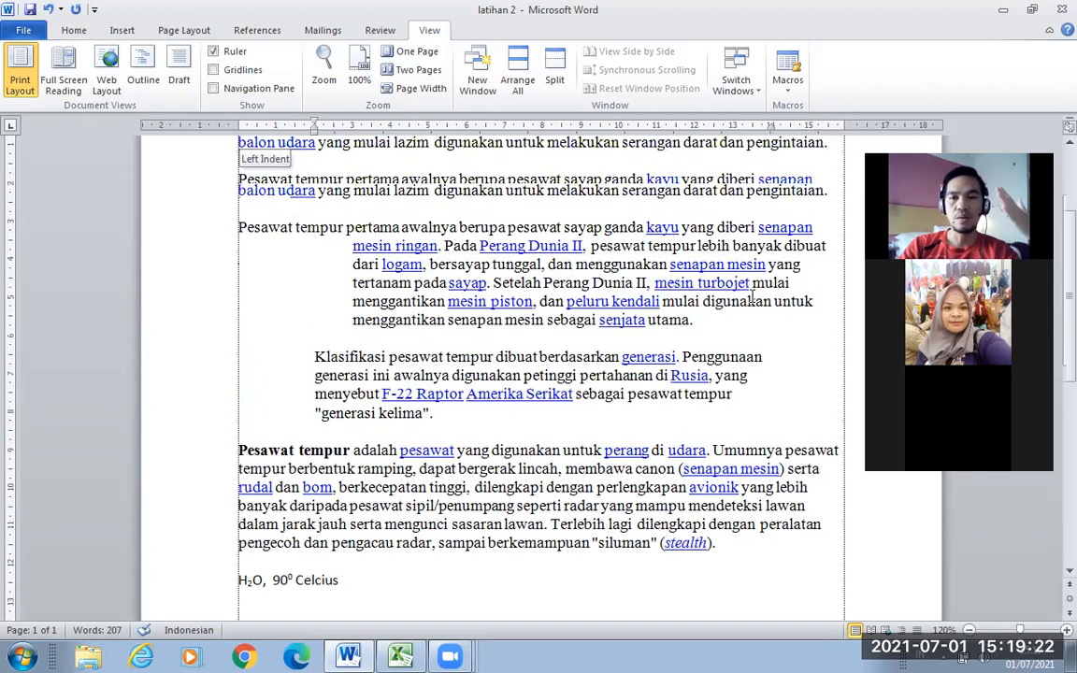
scroll(753, 296, up, 1)
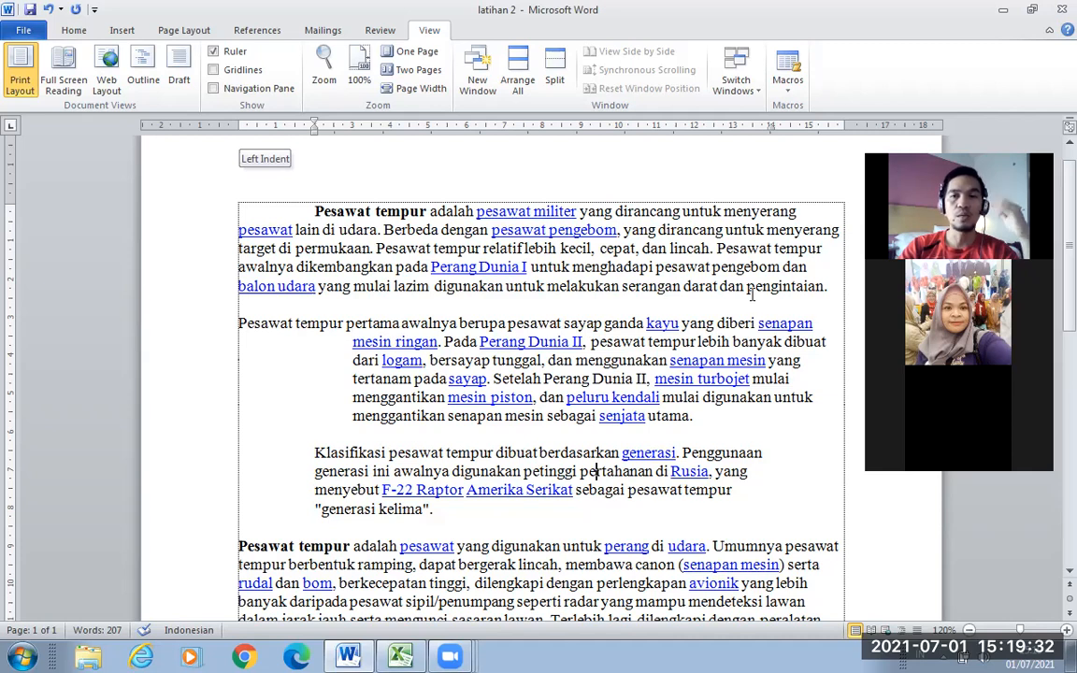
scroll(751, 293, down, 1)
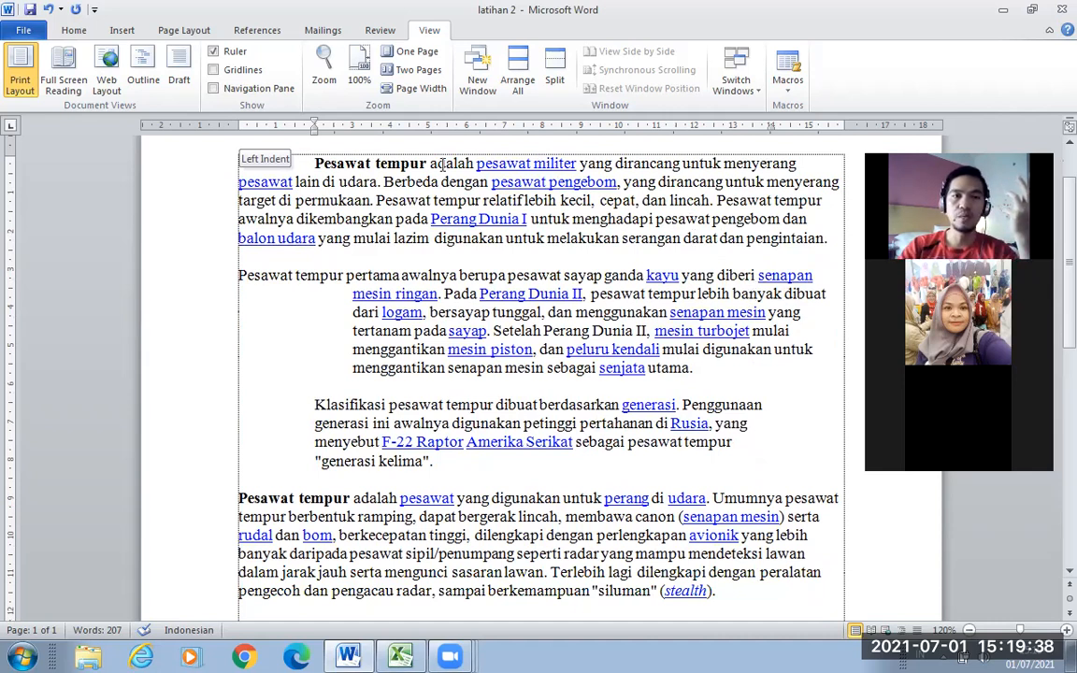
drag(314, 159, 371, 158)
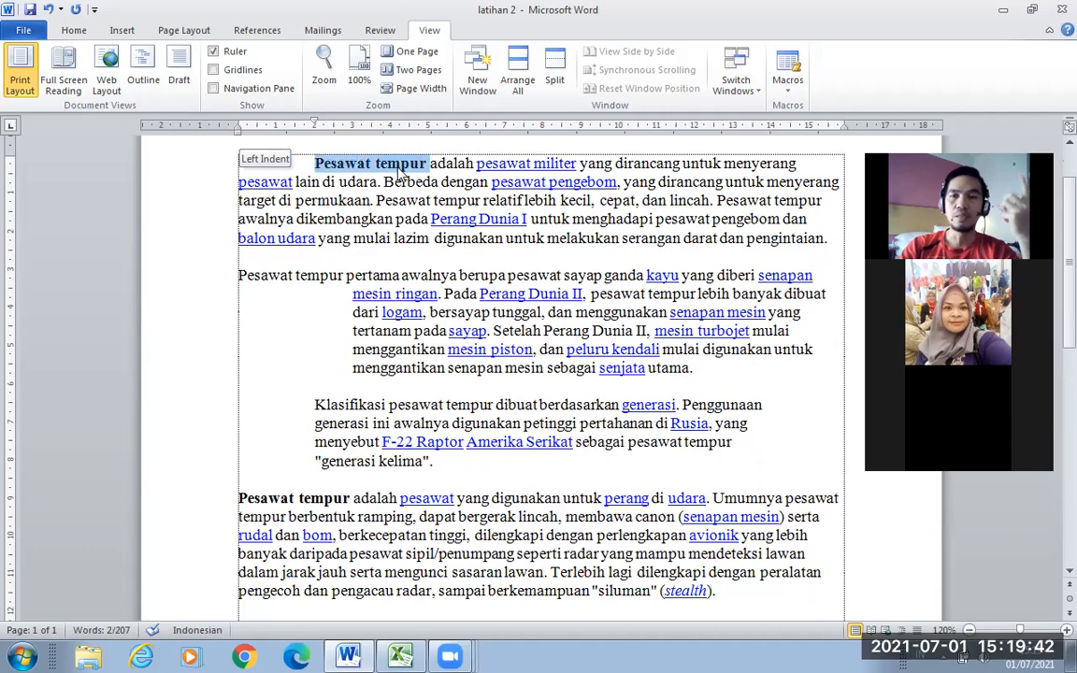
click(458, 312)
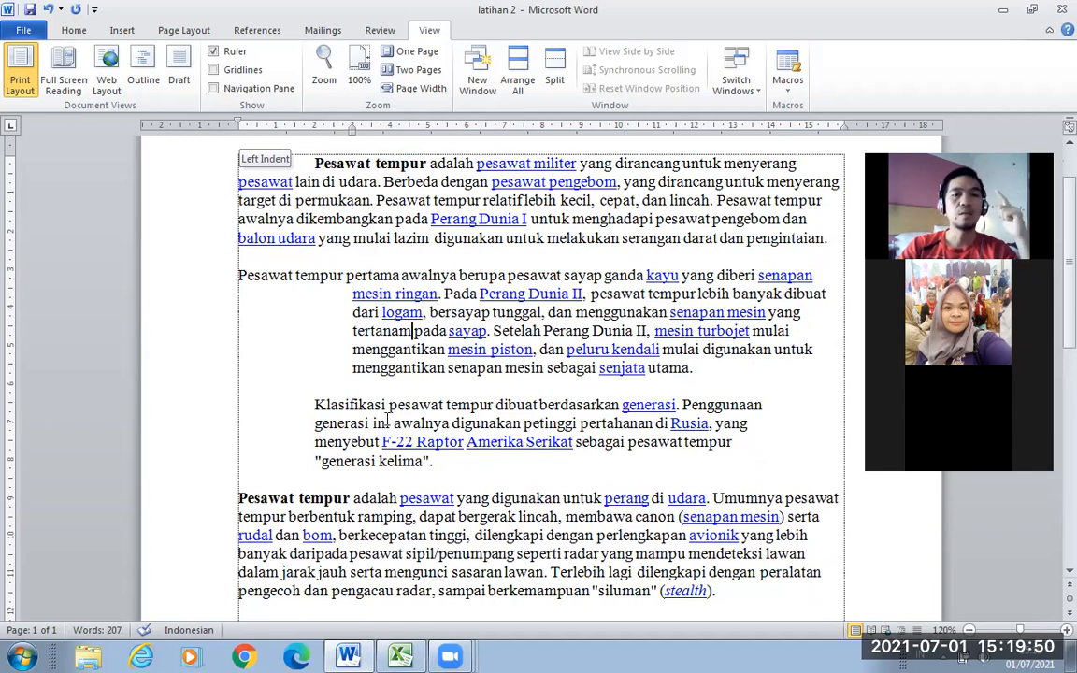
click(388, 411)
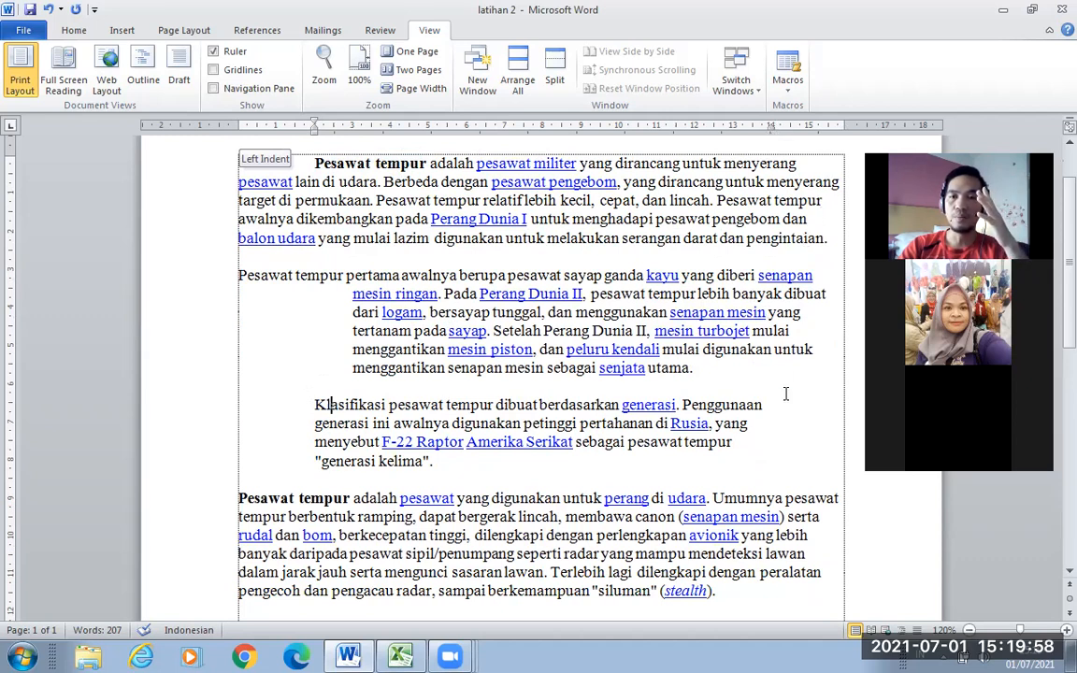
click(732, 425)
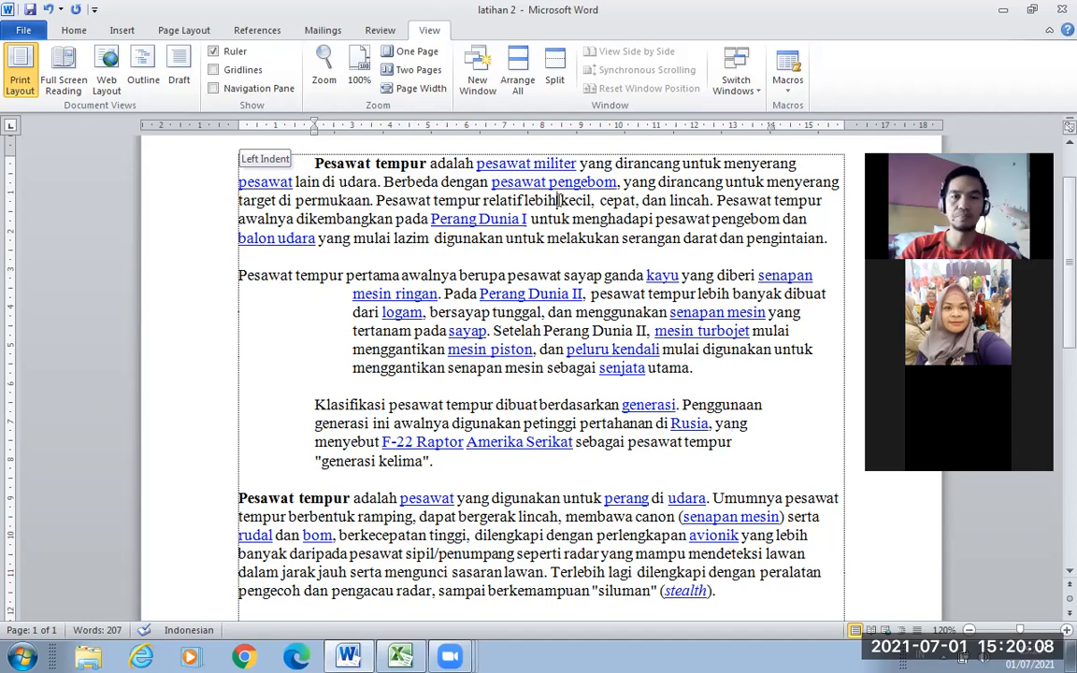
scroll(569, 253, up, 1)
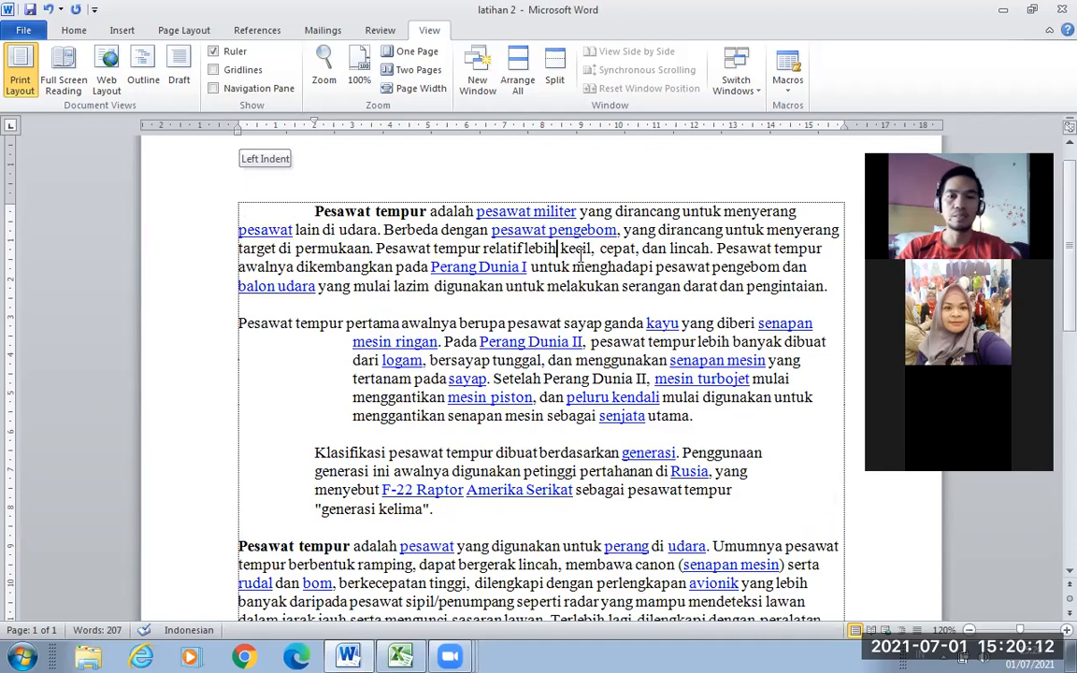
Try centre and right alignment on the first paragraph and settle on justified alignment
click(81, 35)
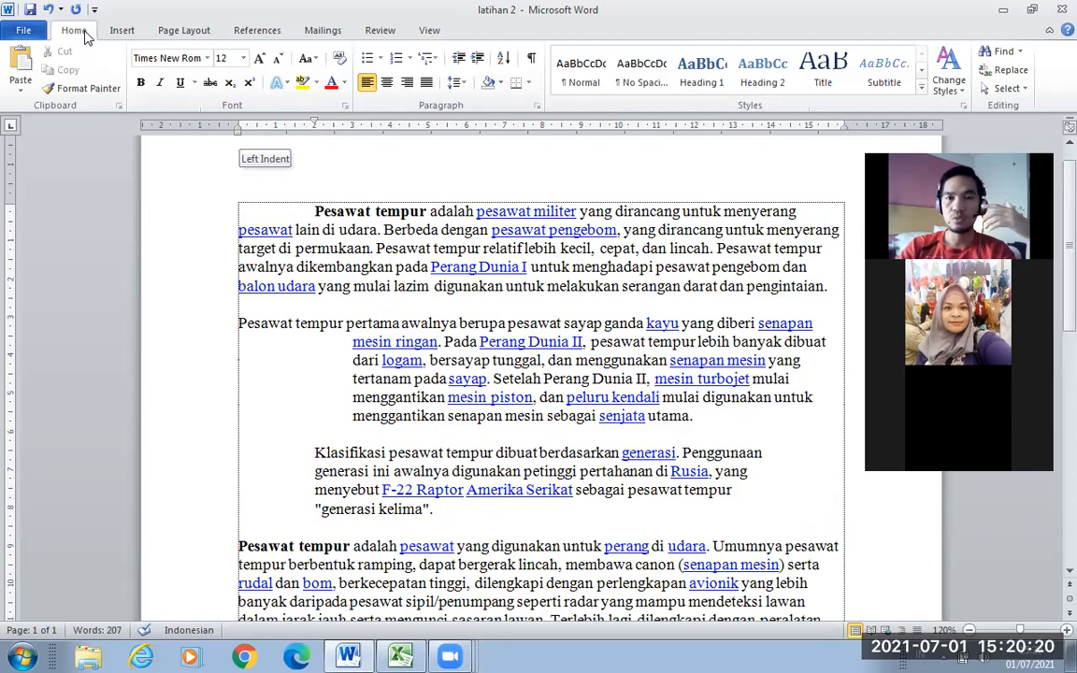
click(444, 249)
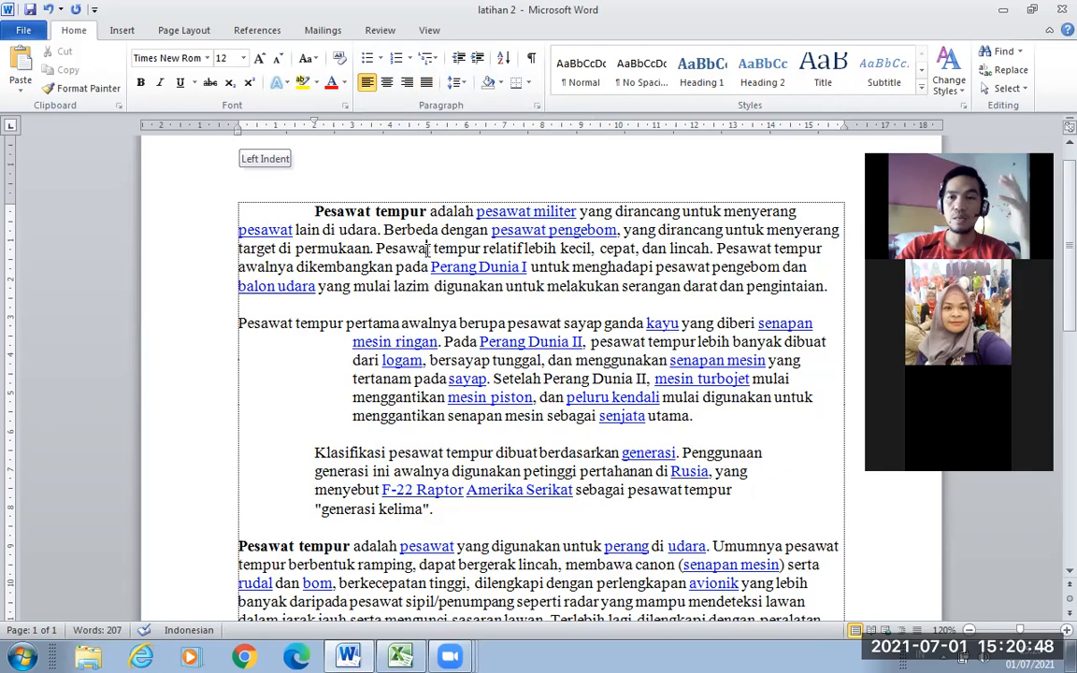
click(385, 85)
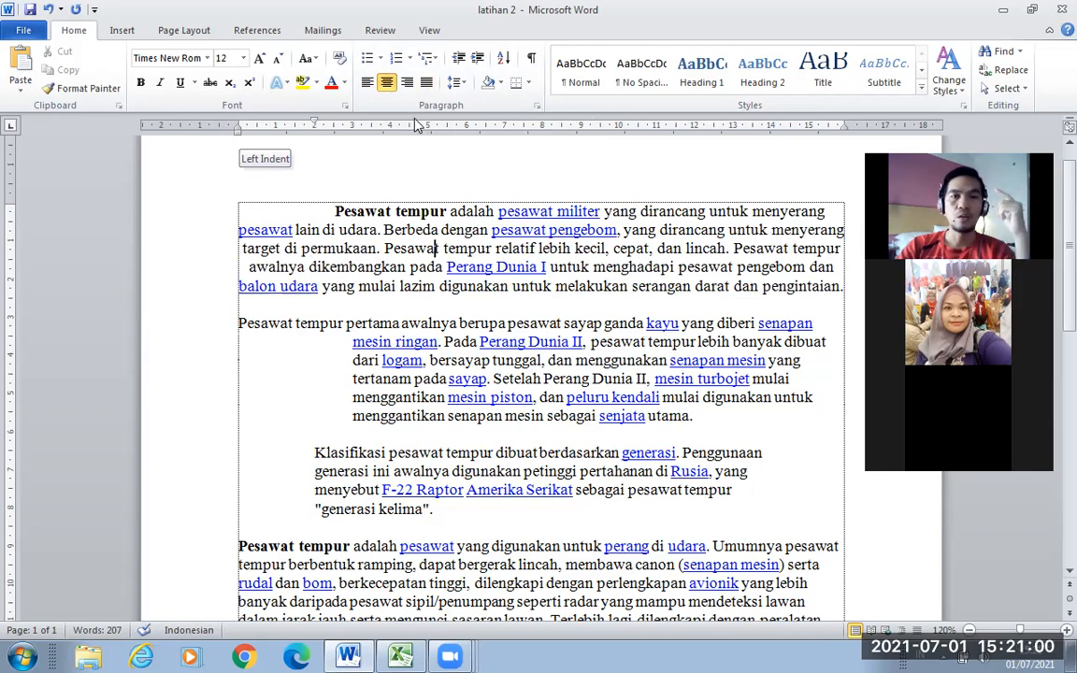
click(406, 84)
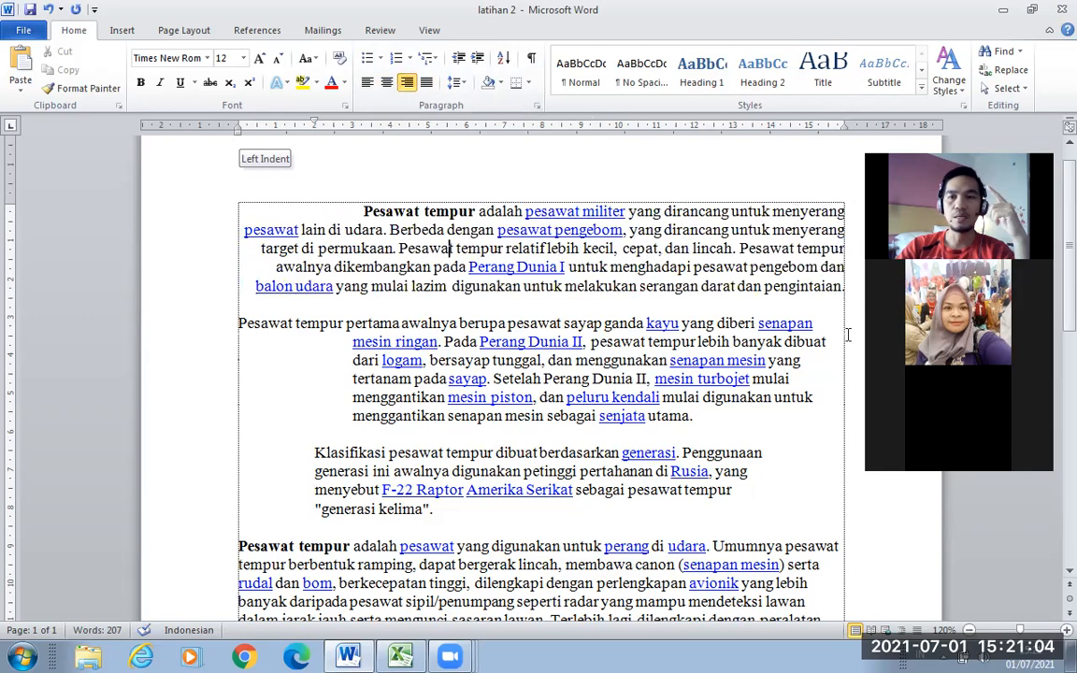
click(426, 82)
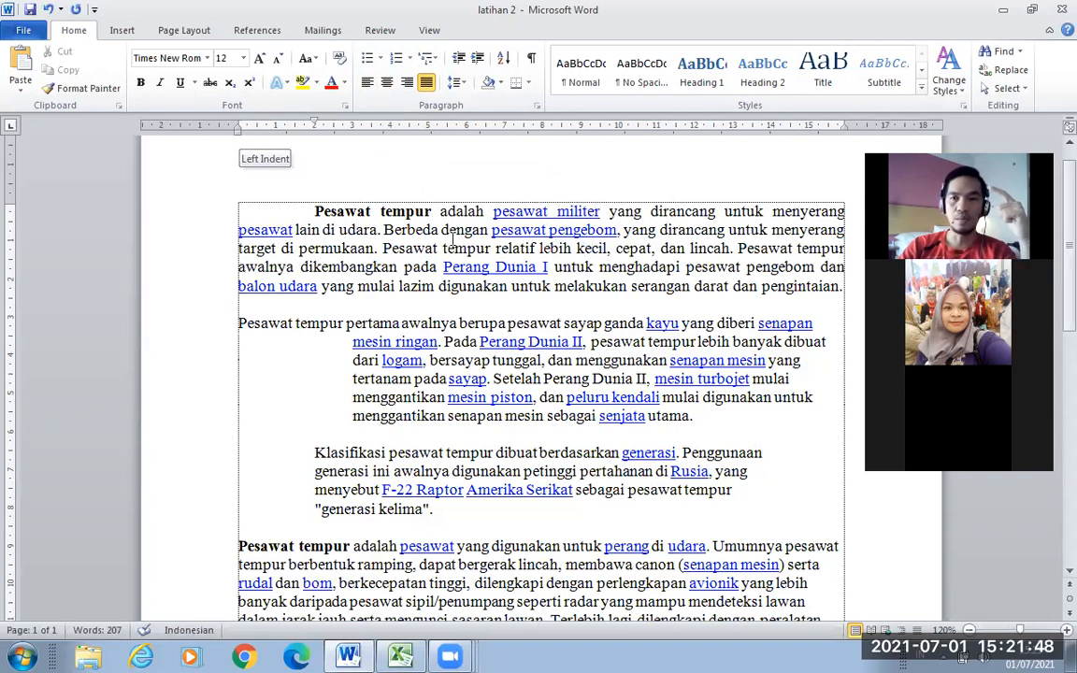
Cycle the first paragraph through left, centre and right alignment and return it to justified
click(496, 248)
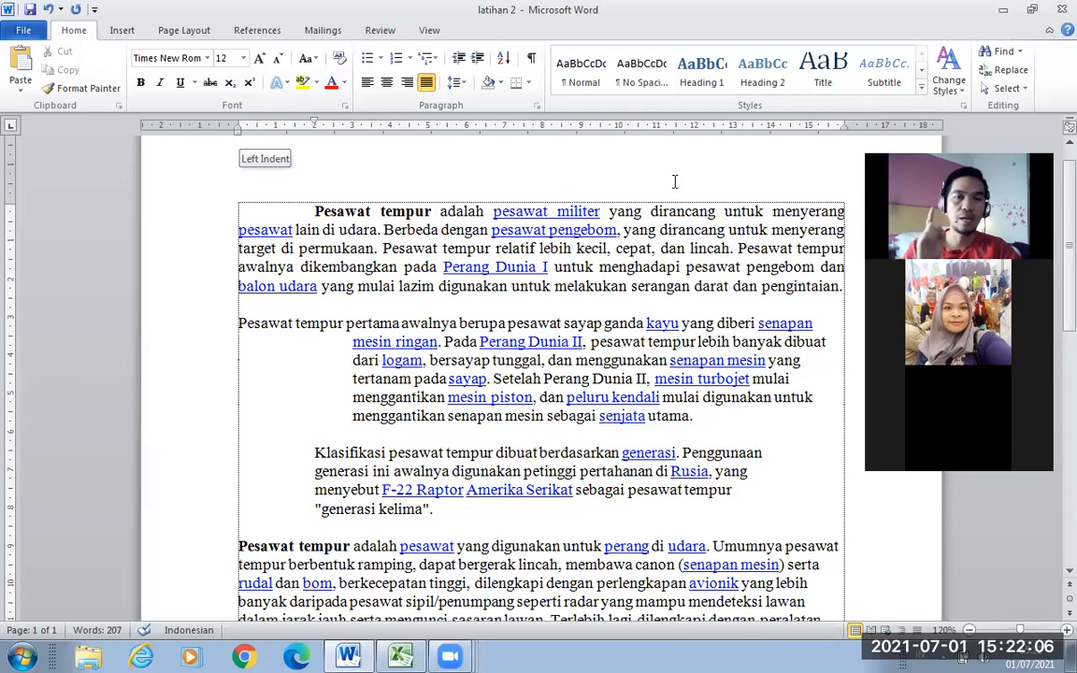
key(ctrl+l)
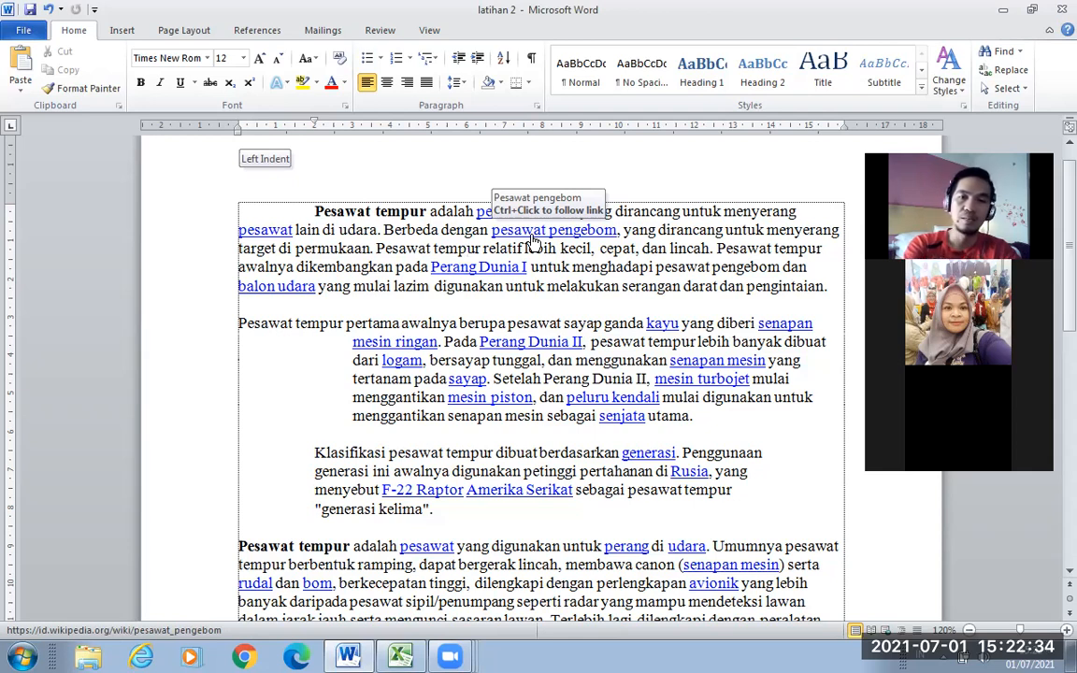
key(ctrl+e)
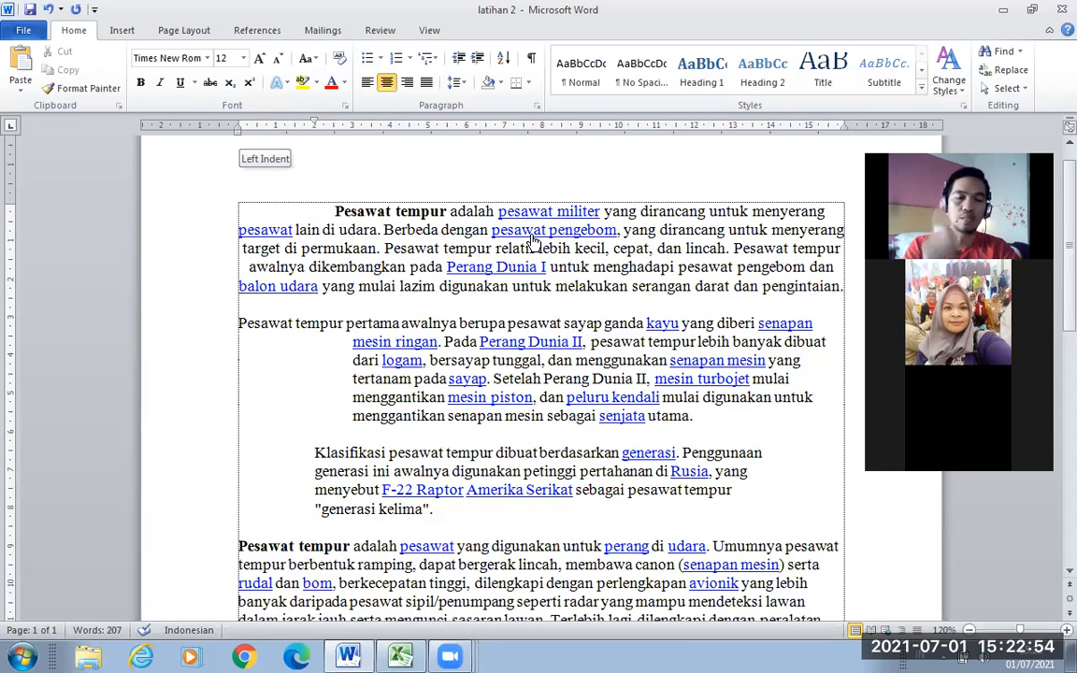
key(ctrl+r)
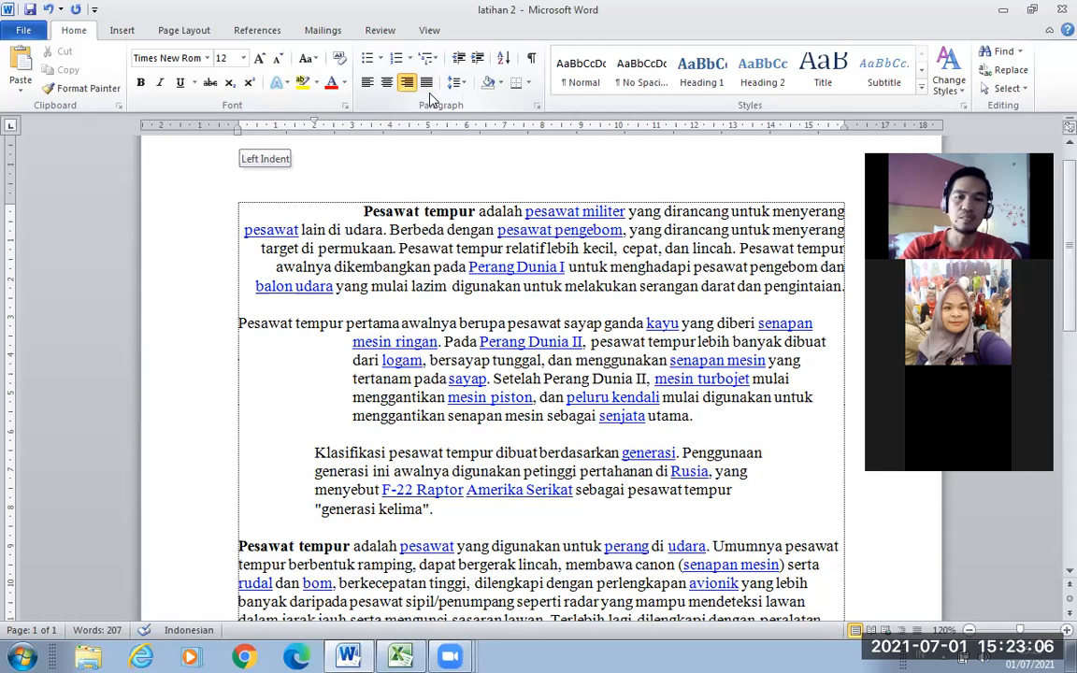
key(ctrl+j)
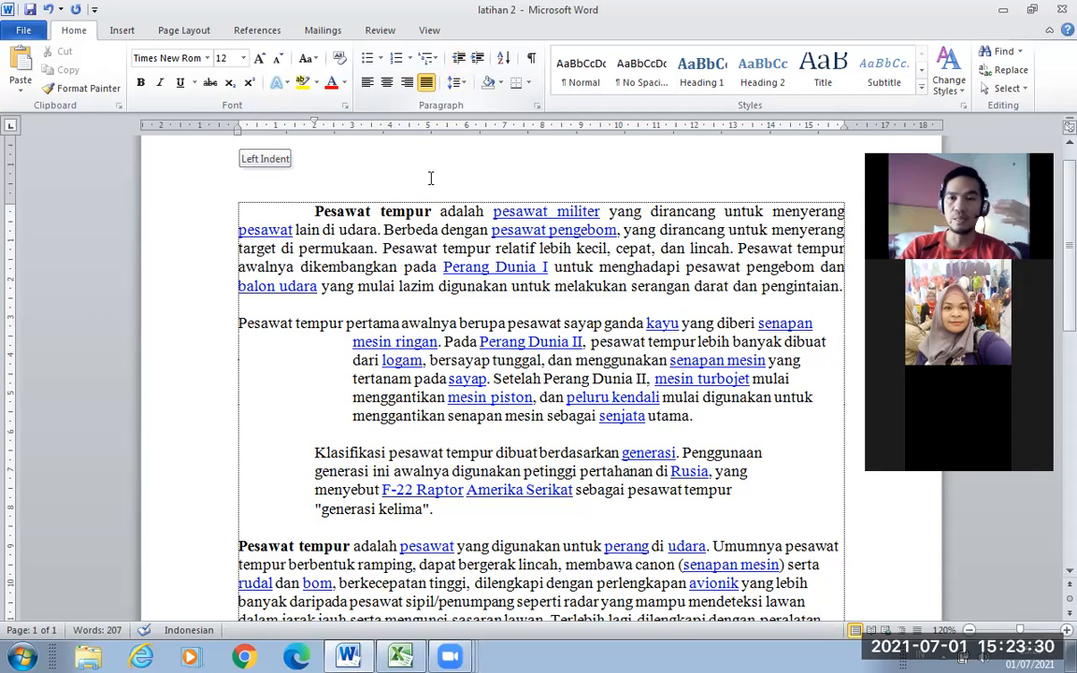
Try bold on the words "pertama awalnya" in the second paragraph and remove it again
scroll(432, 251, down, 1)
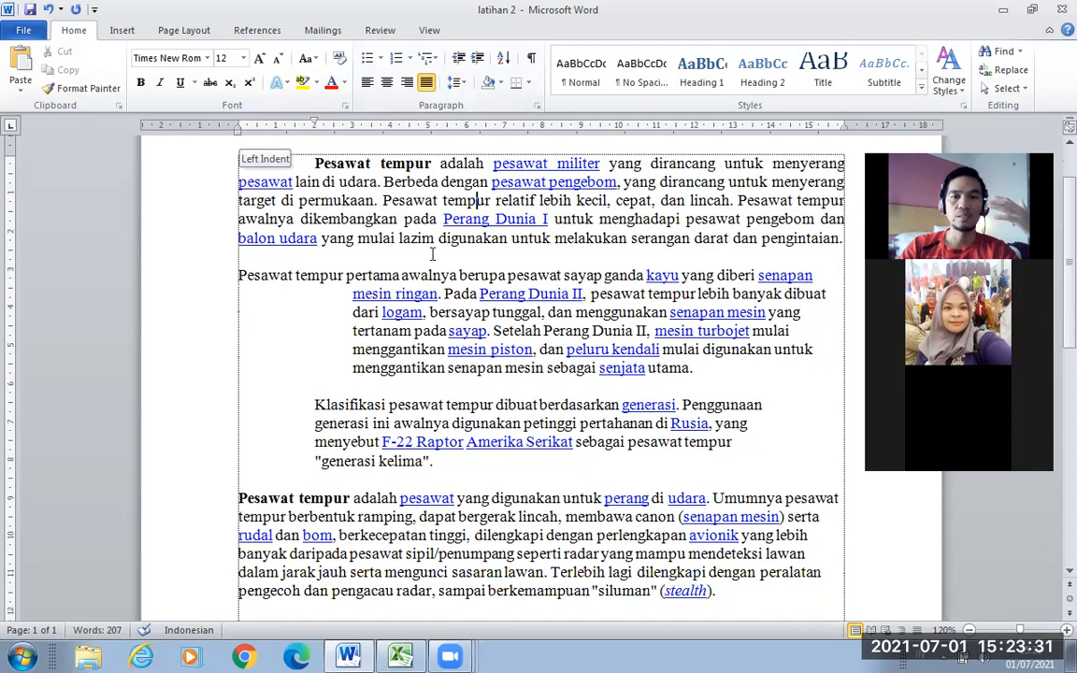
click(463, 293)
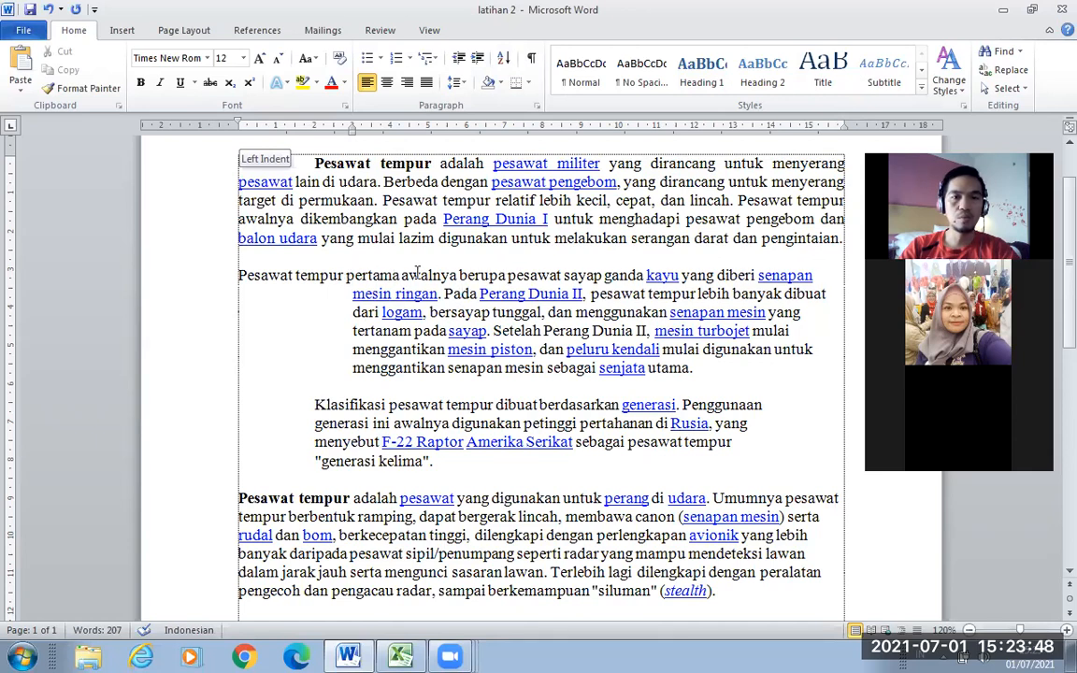
drag(347, 275, 456, 282)
scroll(458, 282, up, 1)
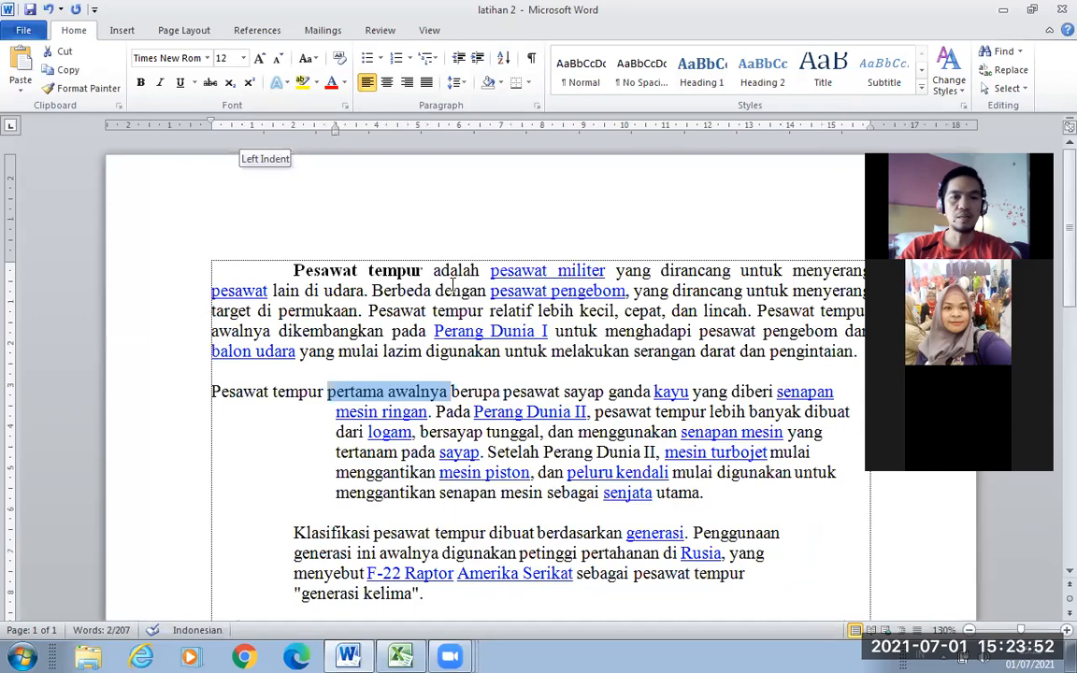
scroll(450, 286, down, 2)
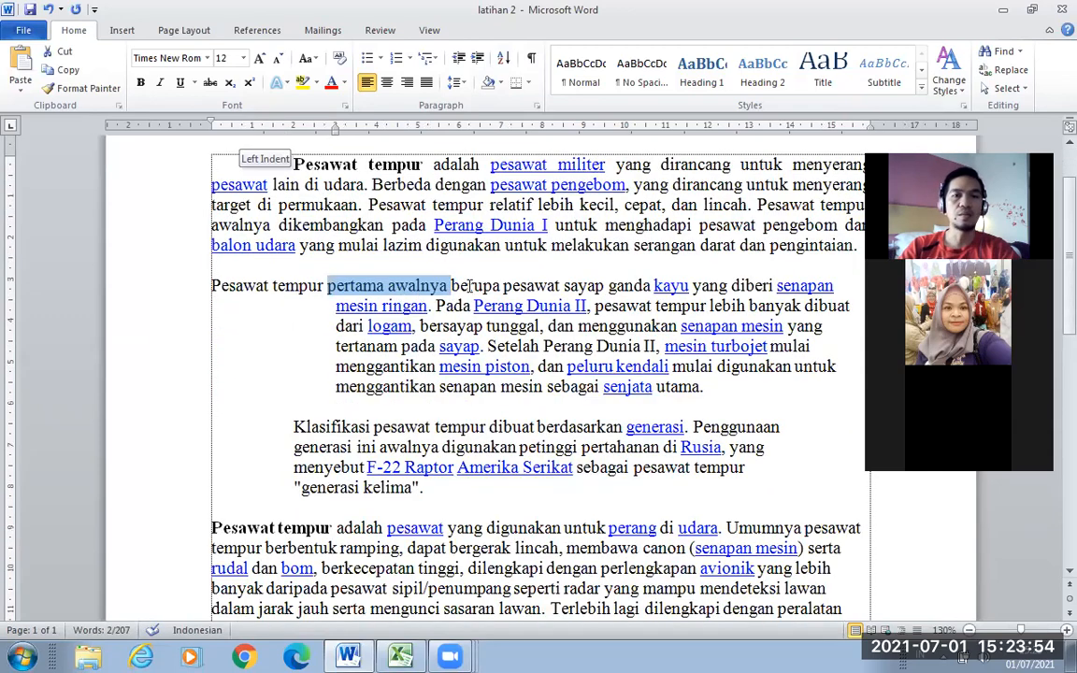
click(456, 287)
drag(329, 287, 433, 294)
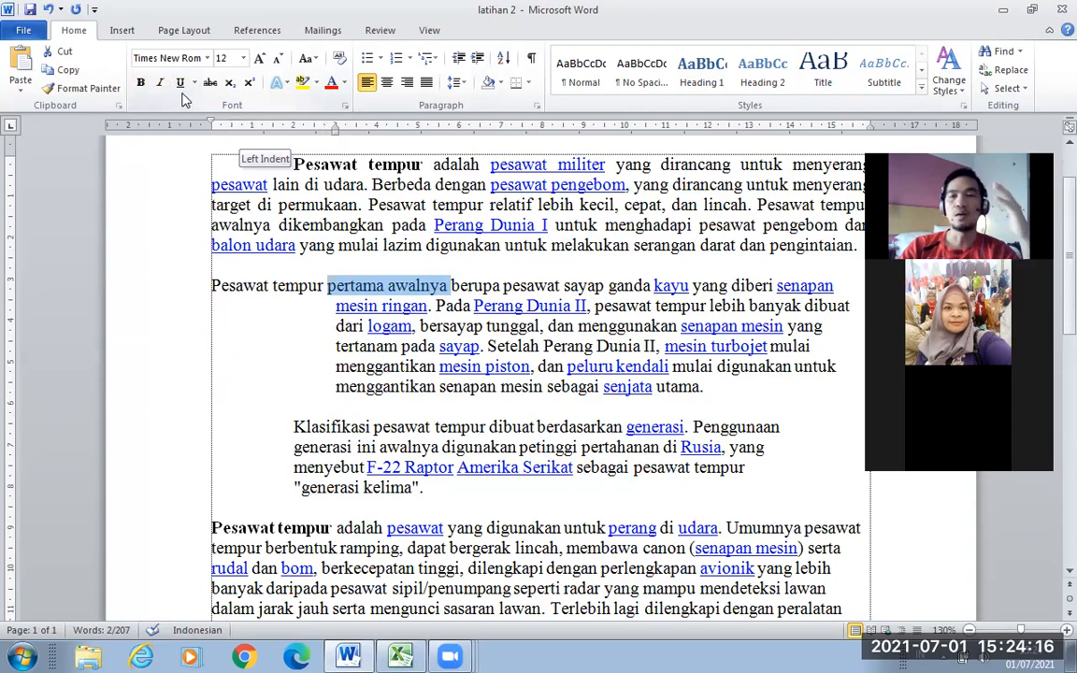
click(561, 285)
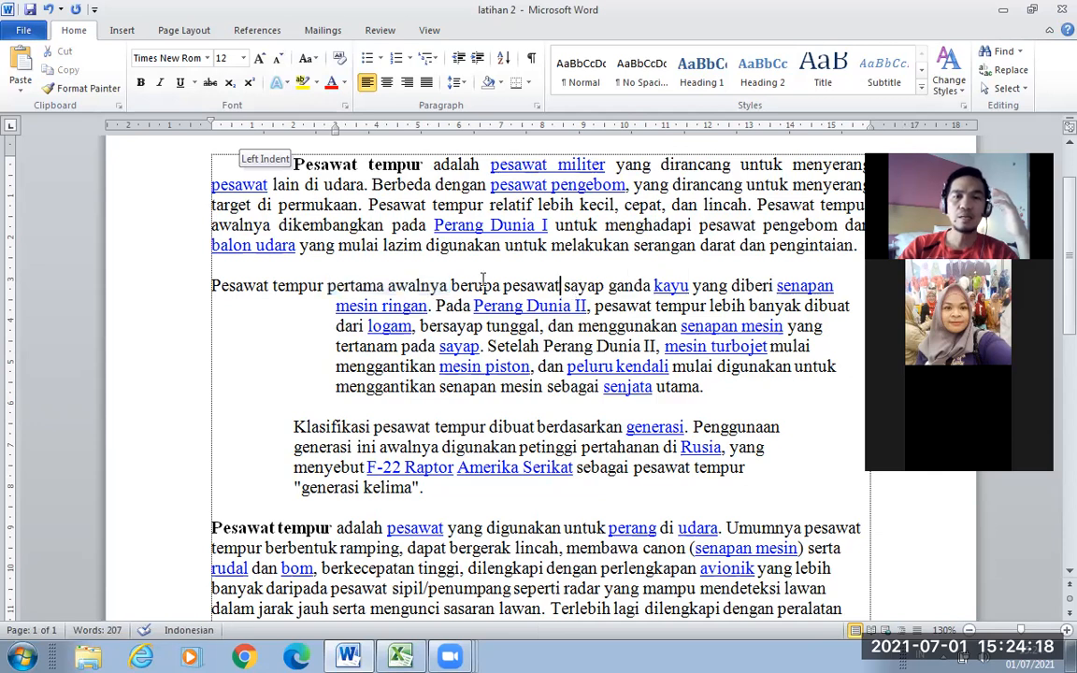
drag(327, 285, 438, 307)
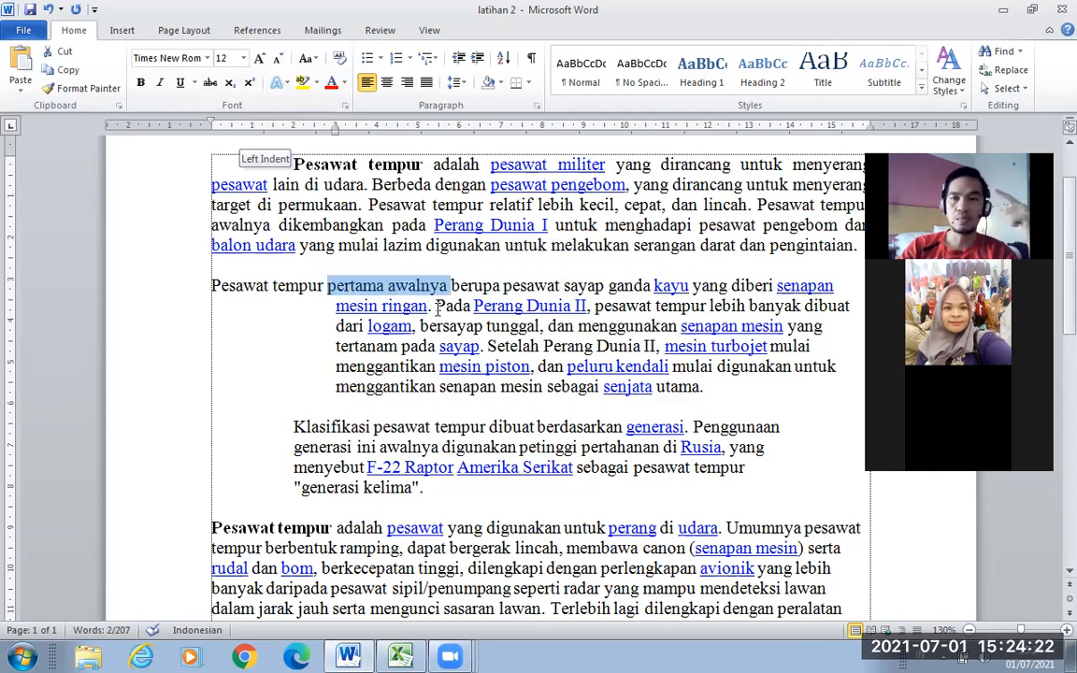
click(141, 84)
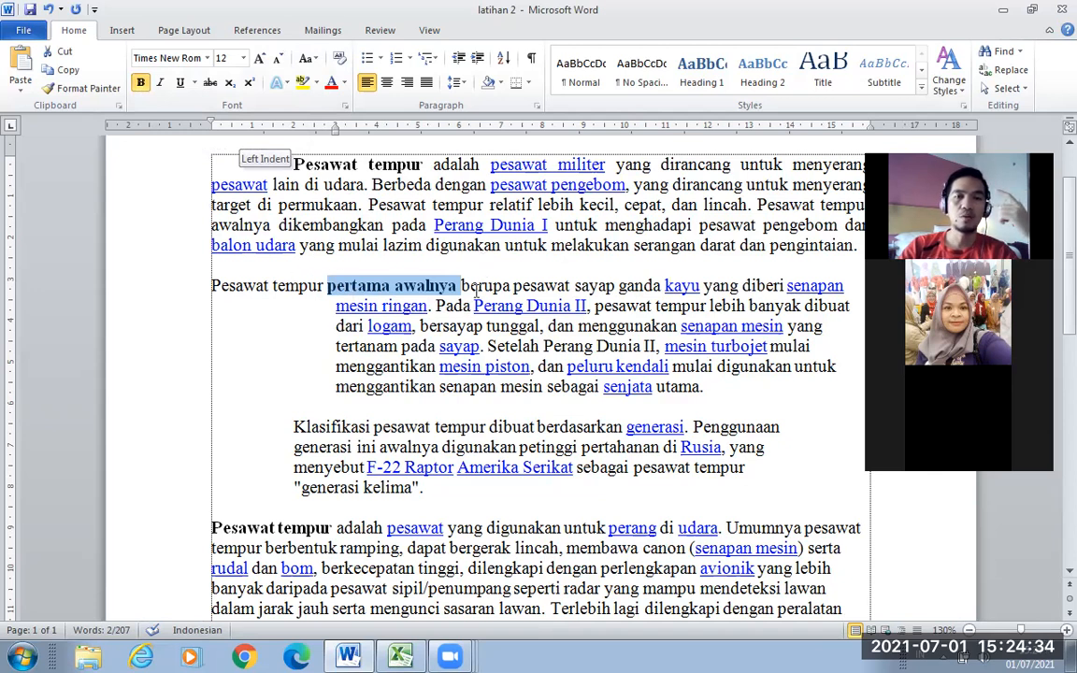
click(141, 84)
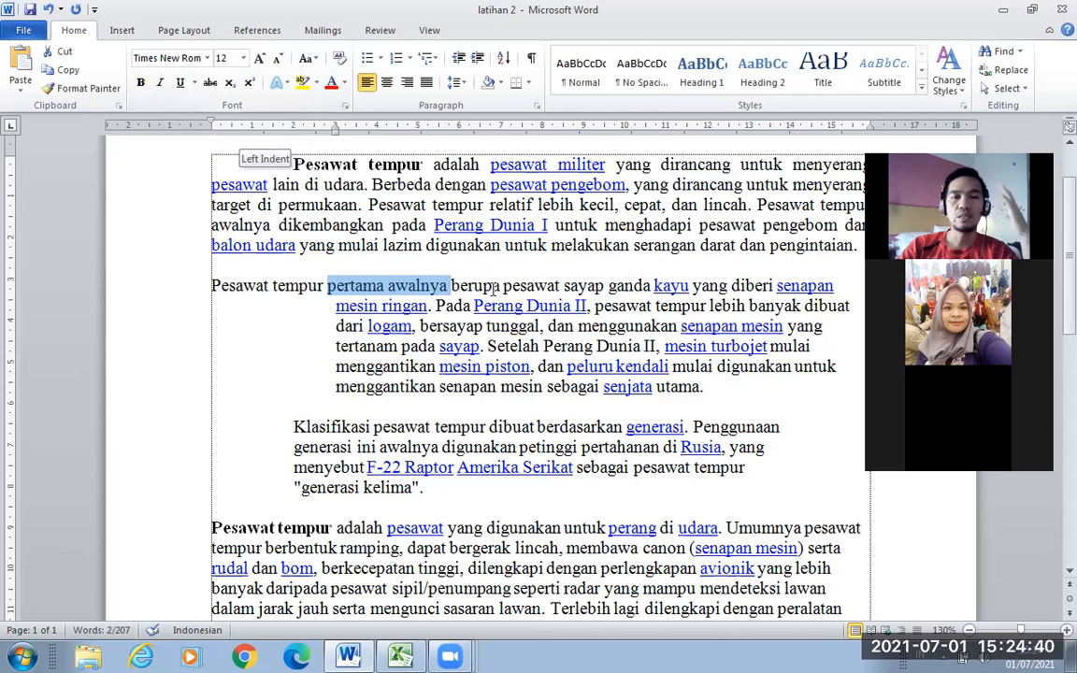
Italicise the word "pesawat" before "sayap ganda" in the second paragraph
drag(504, 285, 561, 295)
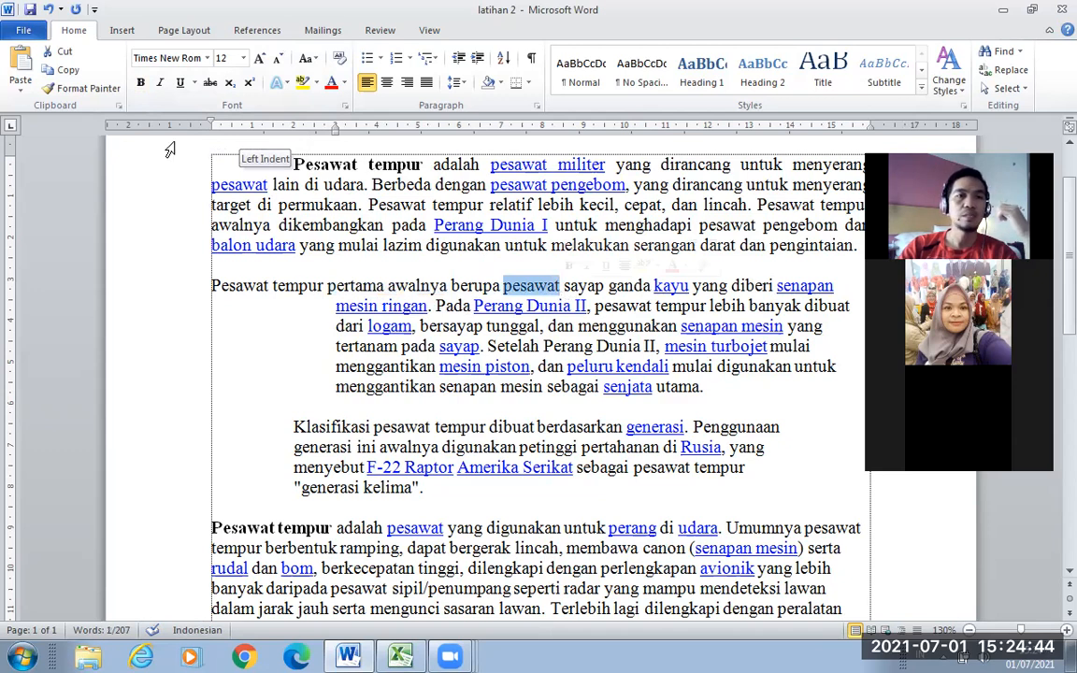
click(160, 84)
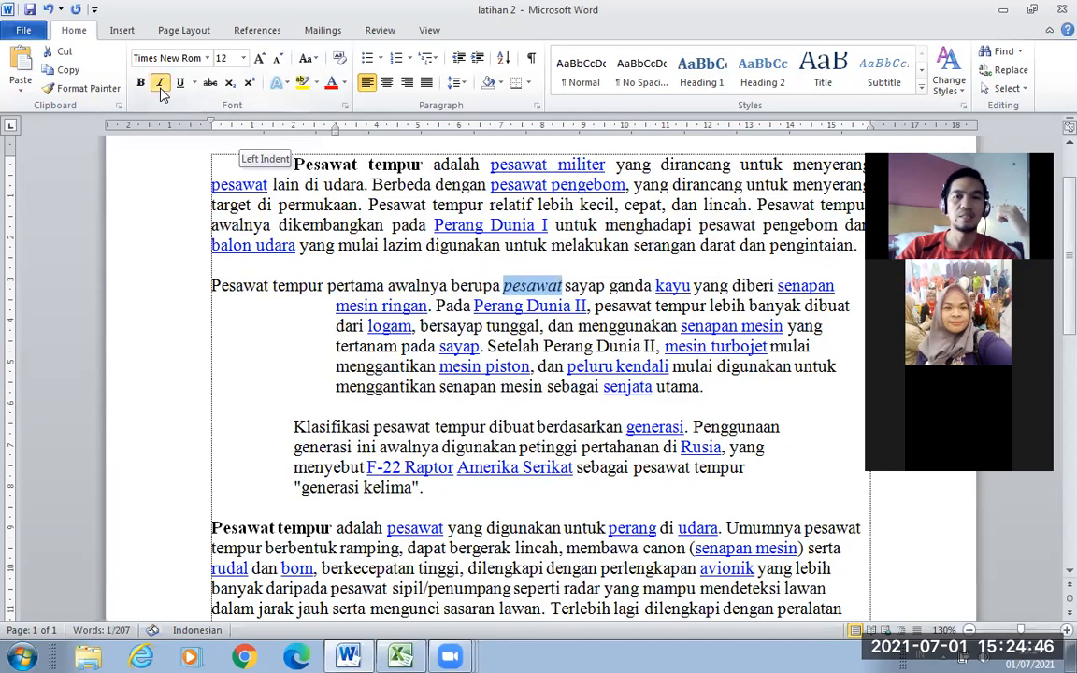
key(Right)
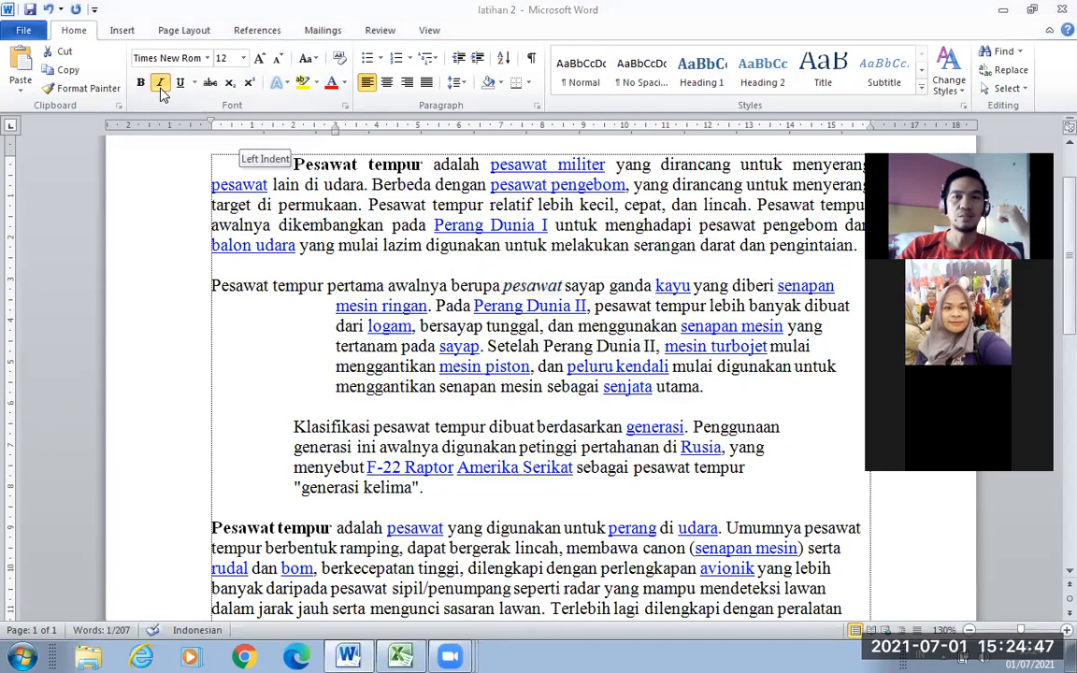
click(603, 105)
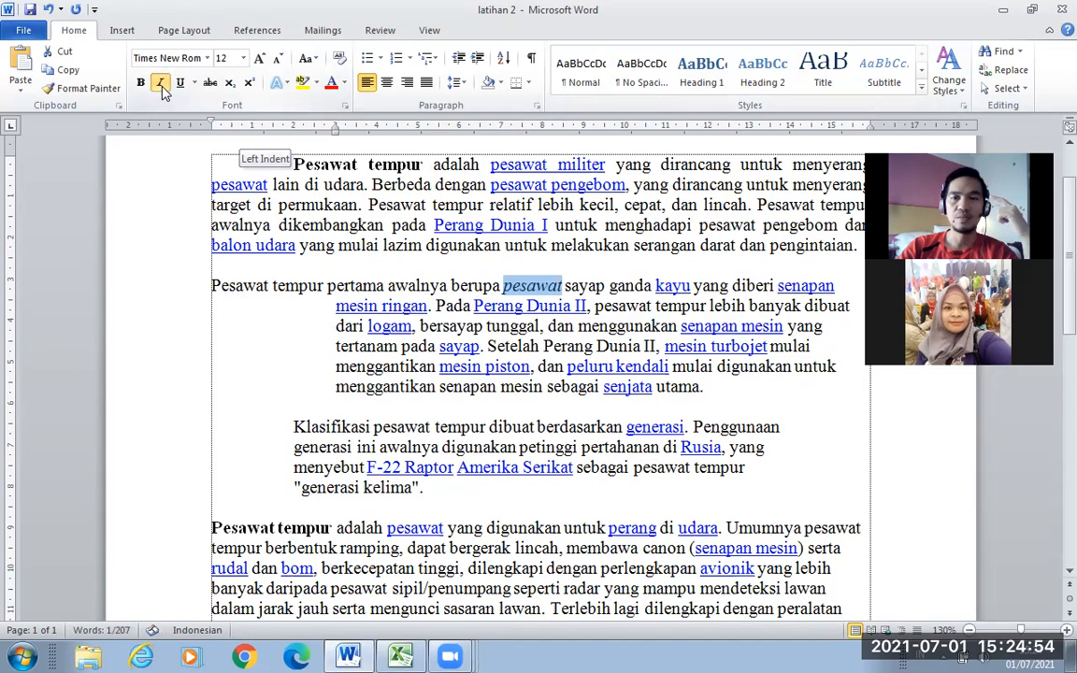
click(599, 286)
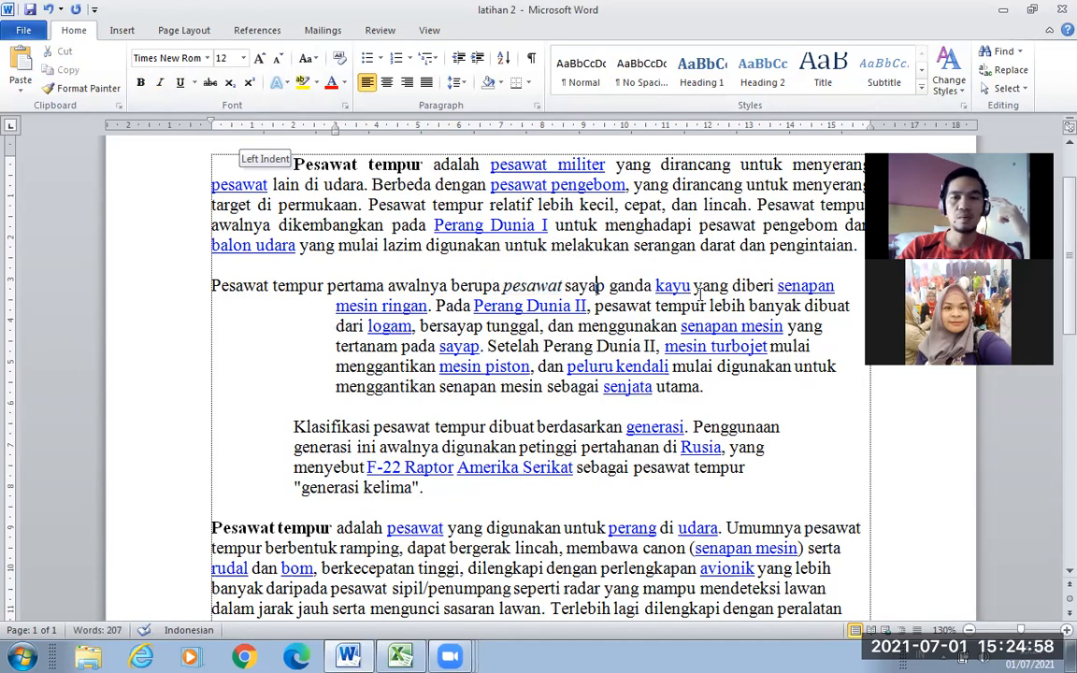
Try underlining "pesawat tempur" after "Perang Dunia II" in the second paragraph
drag(595, 305, 707, 306)
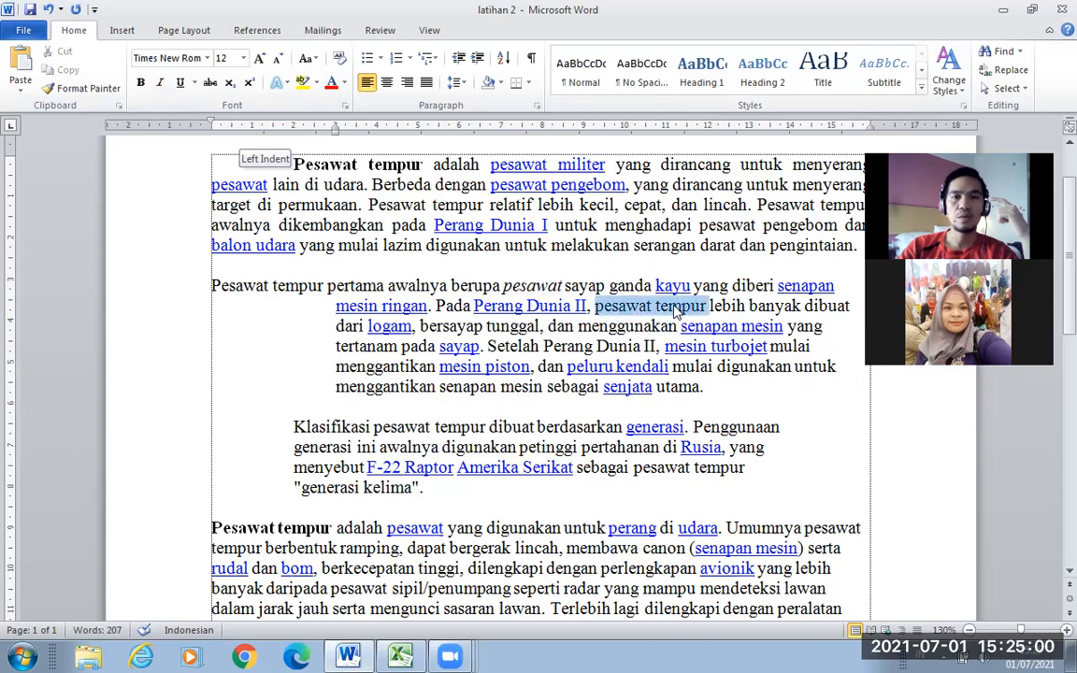
click(182, 85)
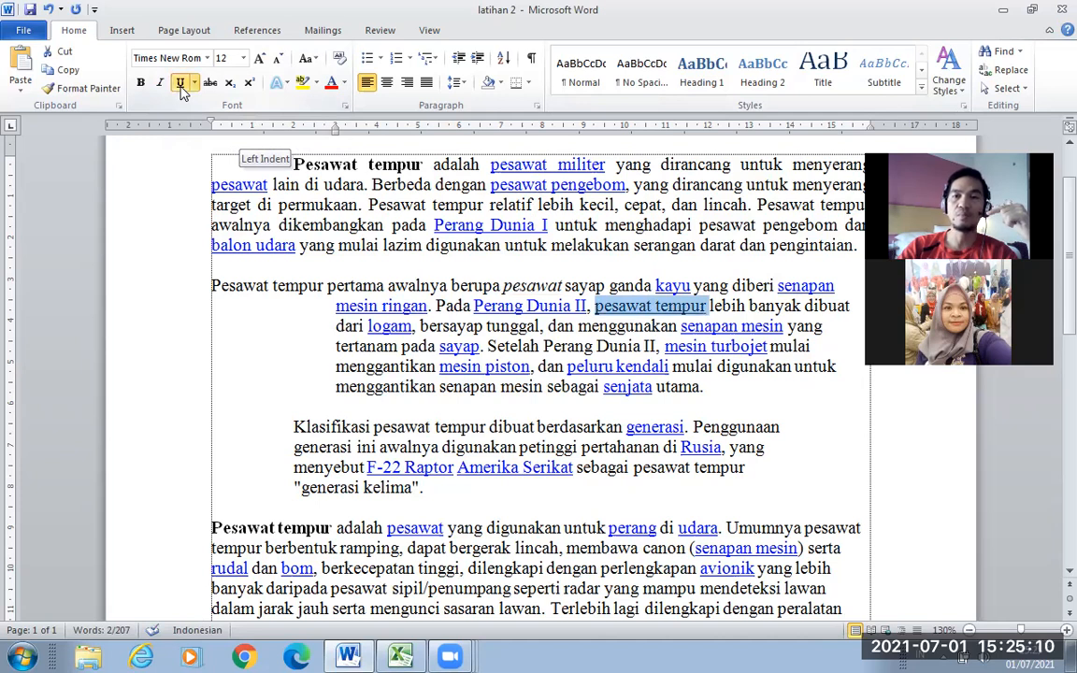
click(623, 285)
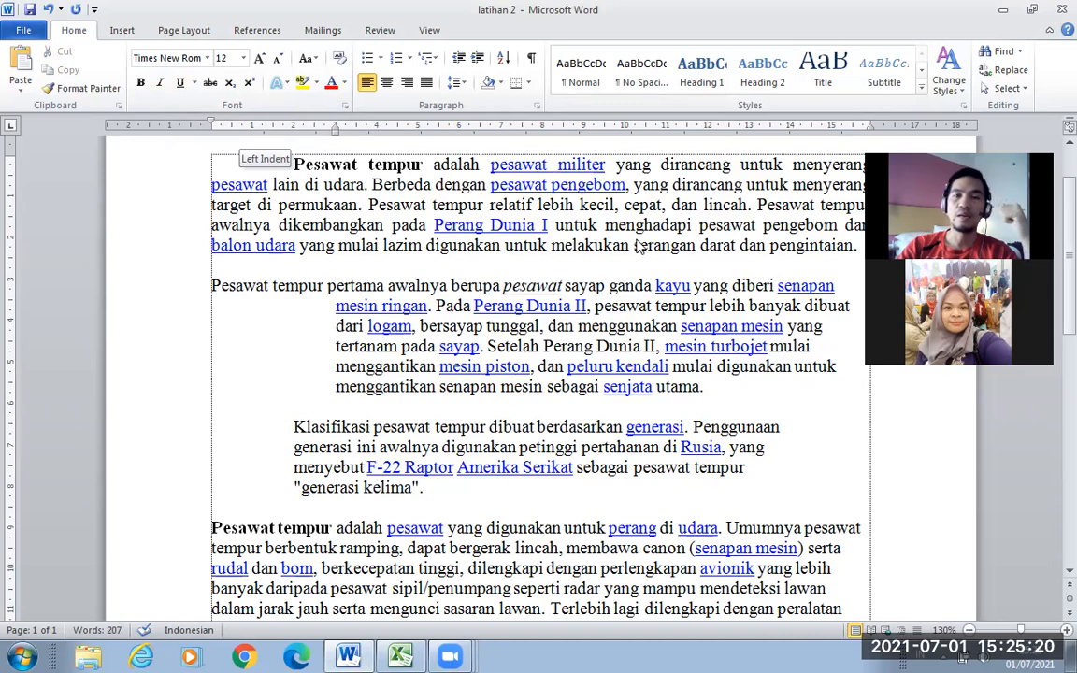
Make "pertama awalnya" bold and "bersayap tunggal" italic in the second paragraph
scroll(638, 245, down, 1)
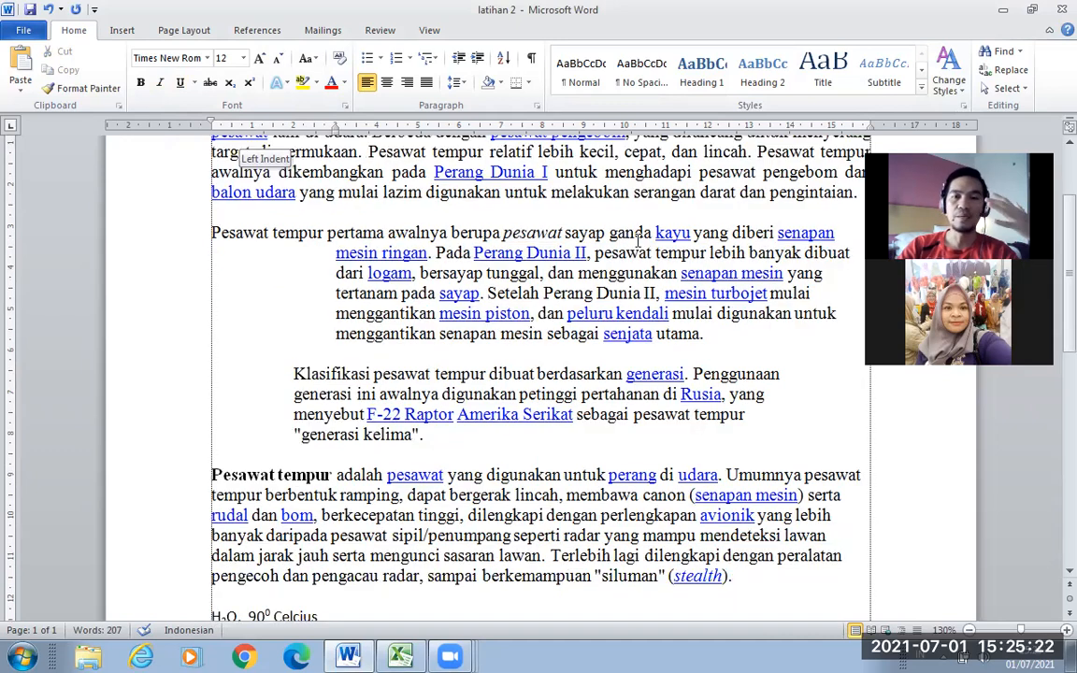
scroll(638, 241, up, 1)
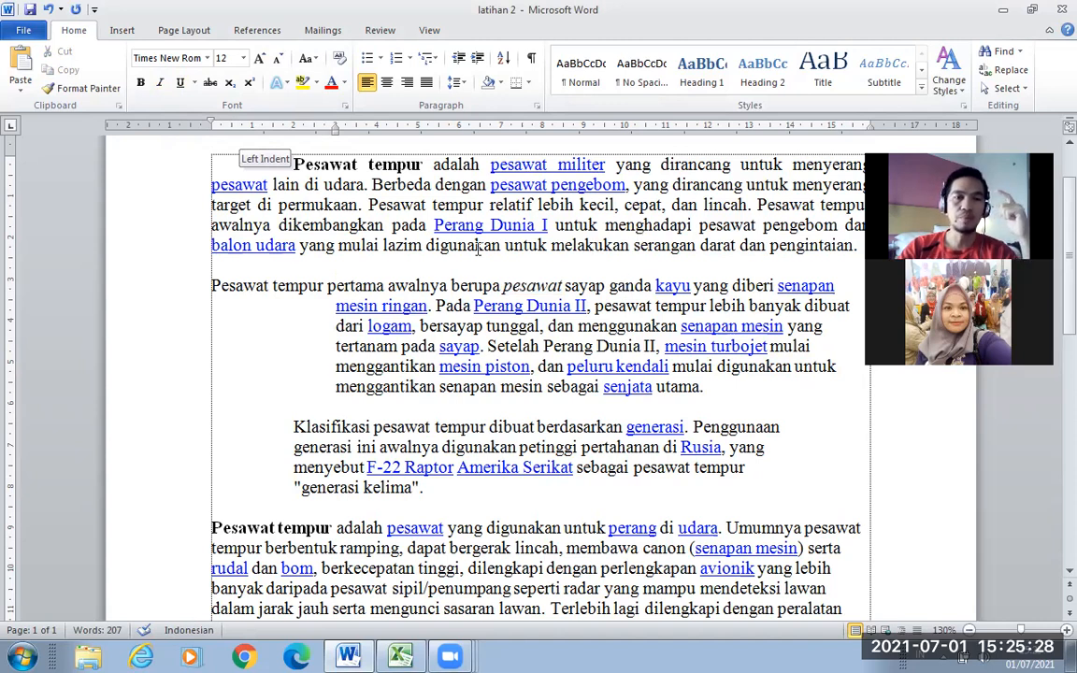
drag(329, 288, 433, 296)
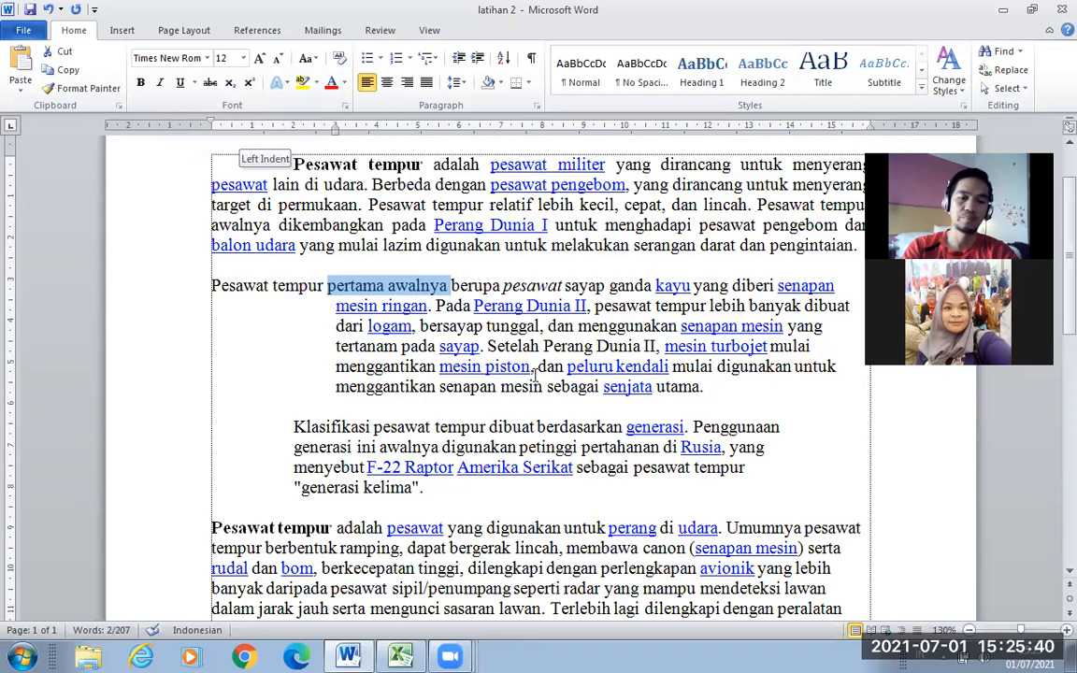
key(ctrl+b)
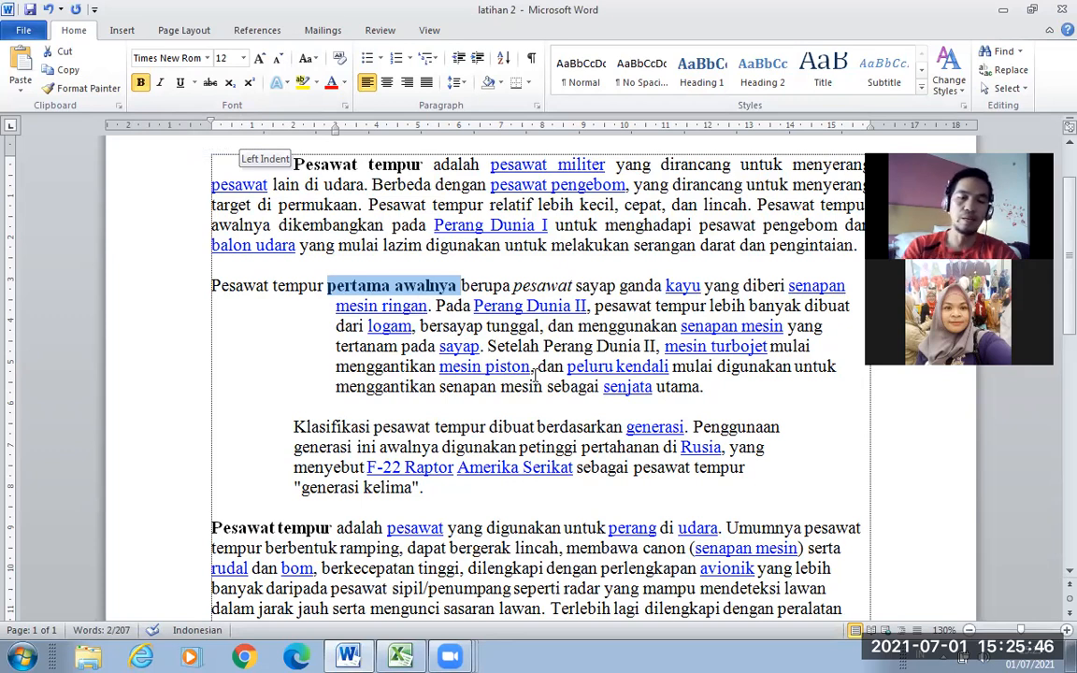
key(ctrl+b)
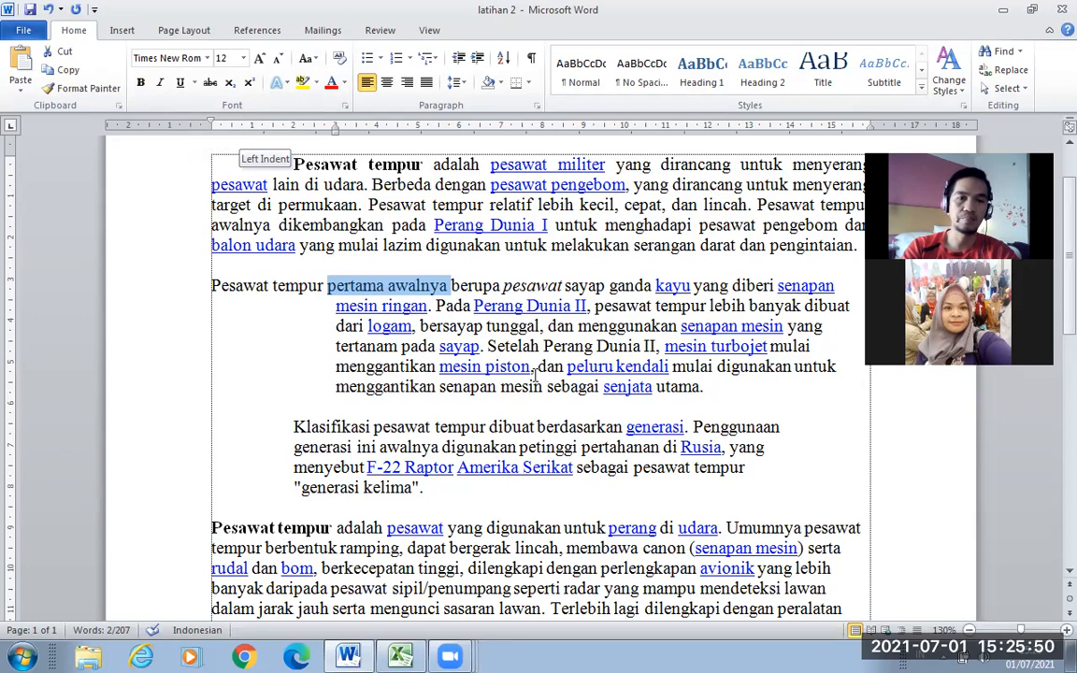
key(ctrl+b)
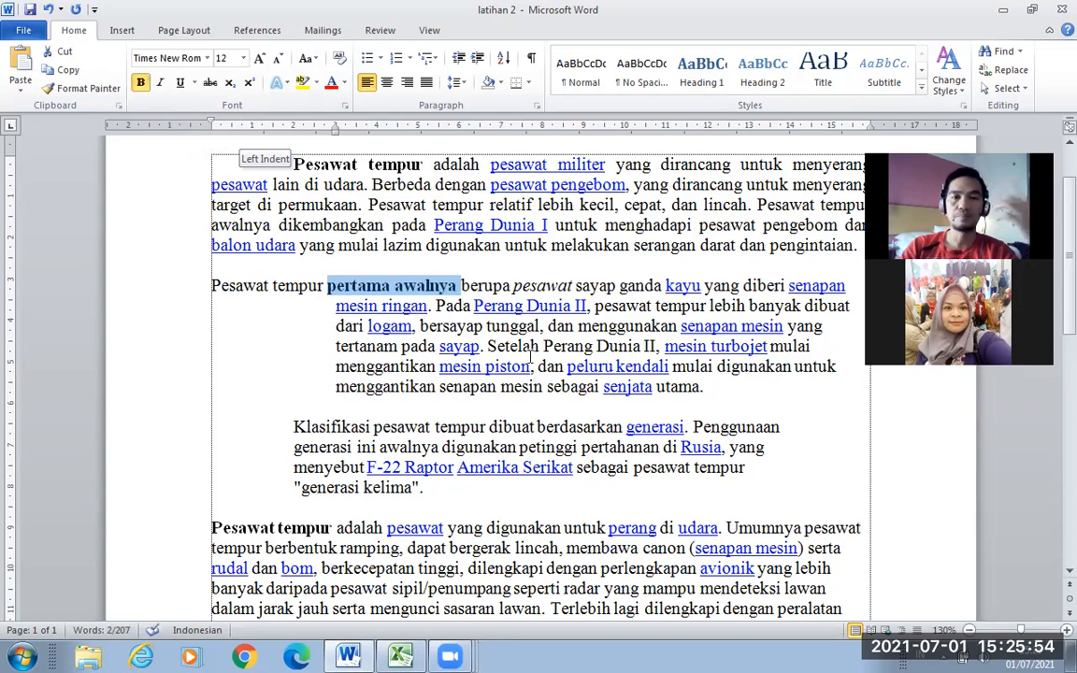
drag(430, 326, 514, 325)
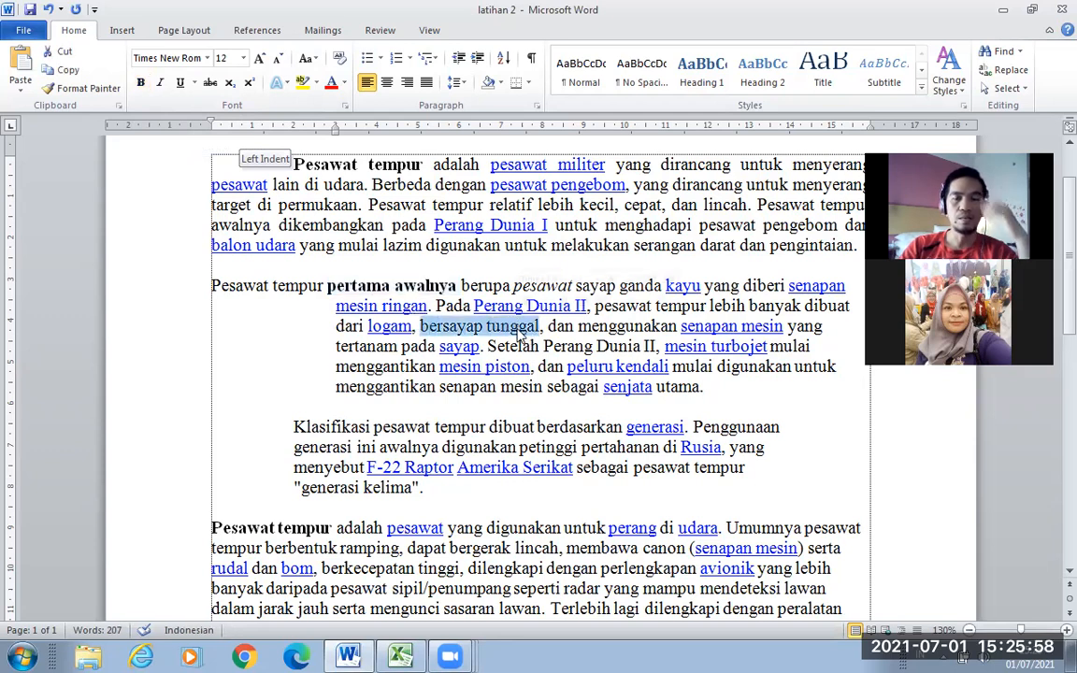
click(160, 84)
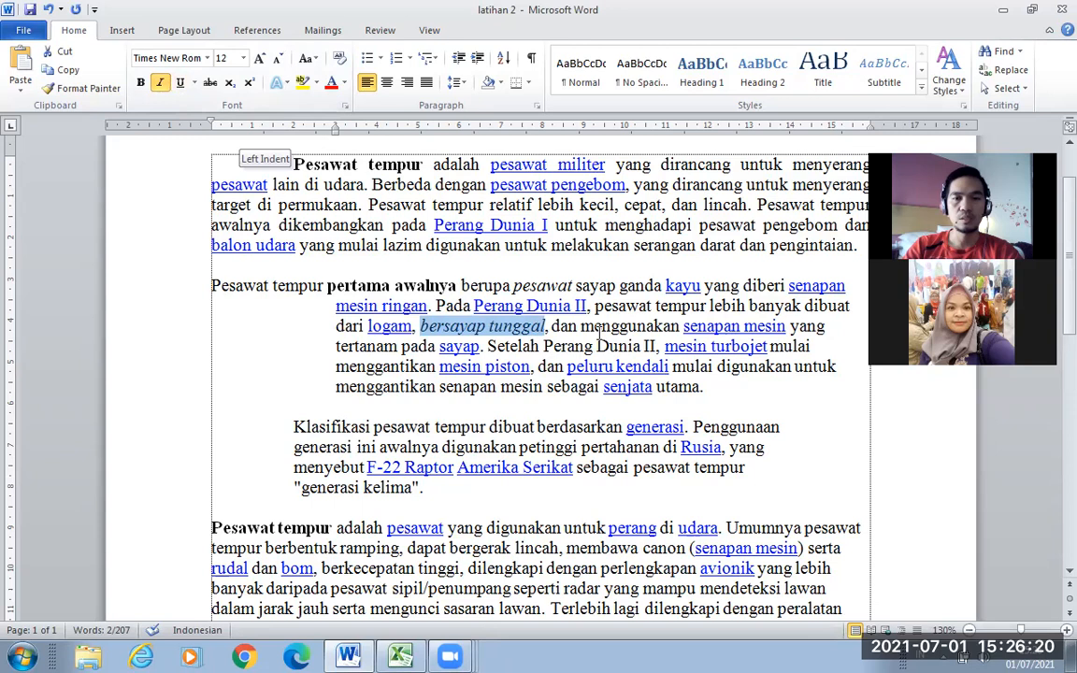
Underline the word "menggunakan" before "senapan mesin" in the second paragraph
drag(583, 326, 680, 332)
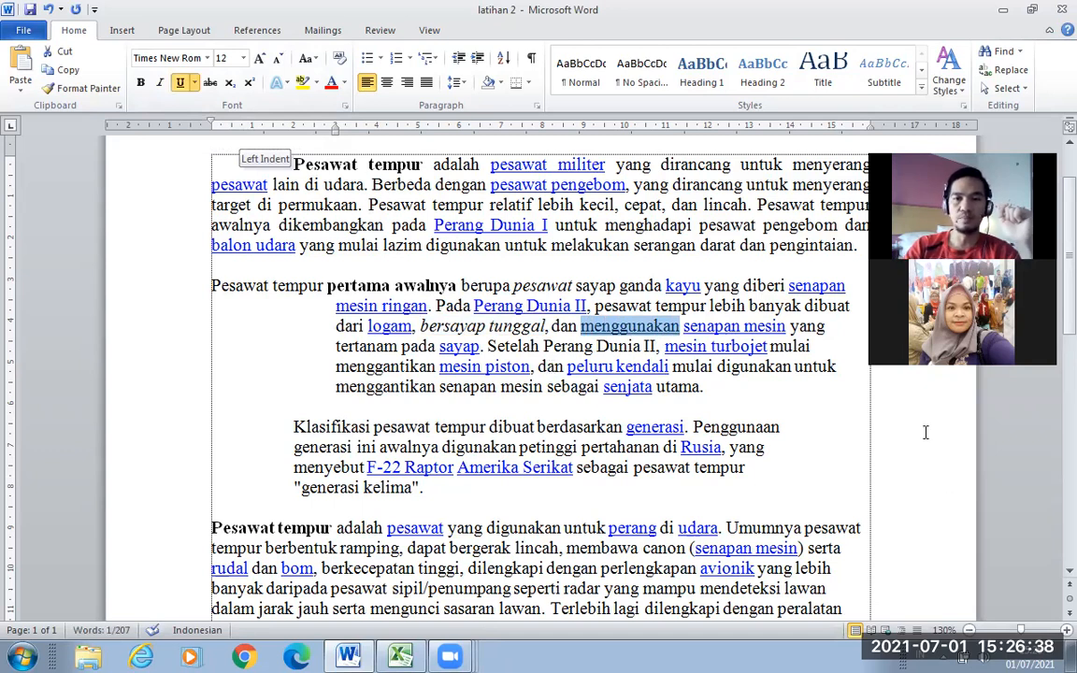
click(766, 327)
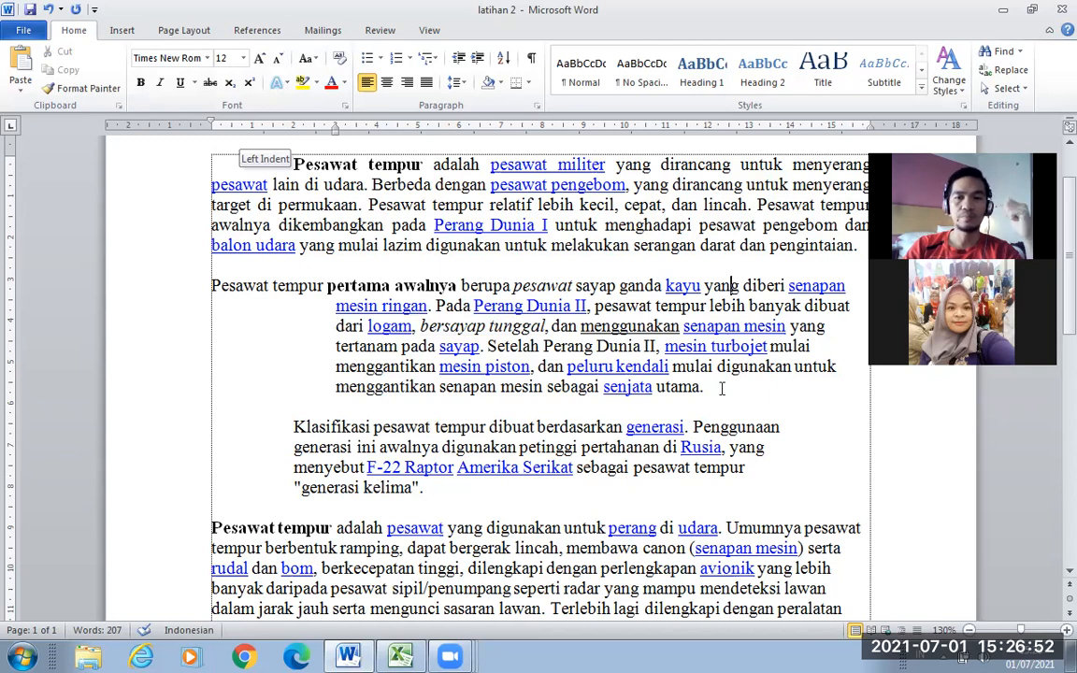
Move the left indent of the "Klasifikasi pesawat tempur" paragraph to 0 cm and its right indent out to the right page margin
scroll(733, 370, down, 1)
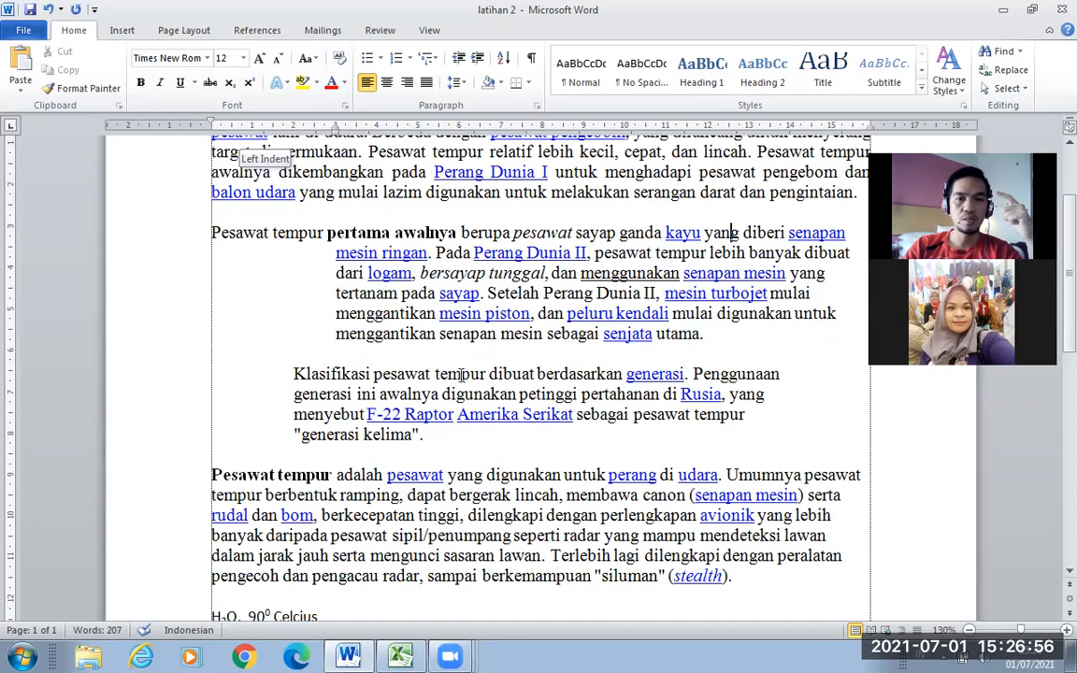
click(450, 374)
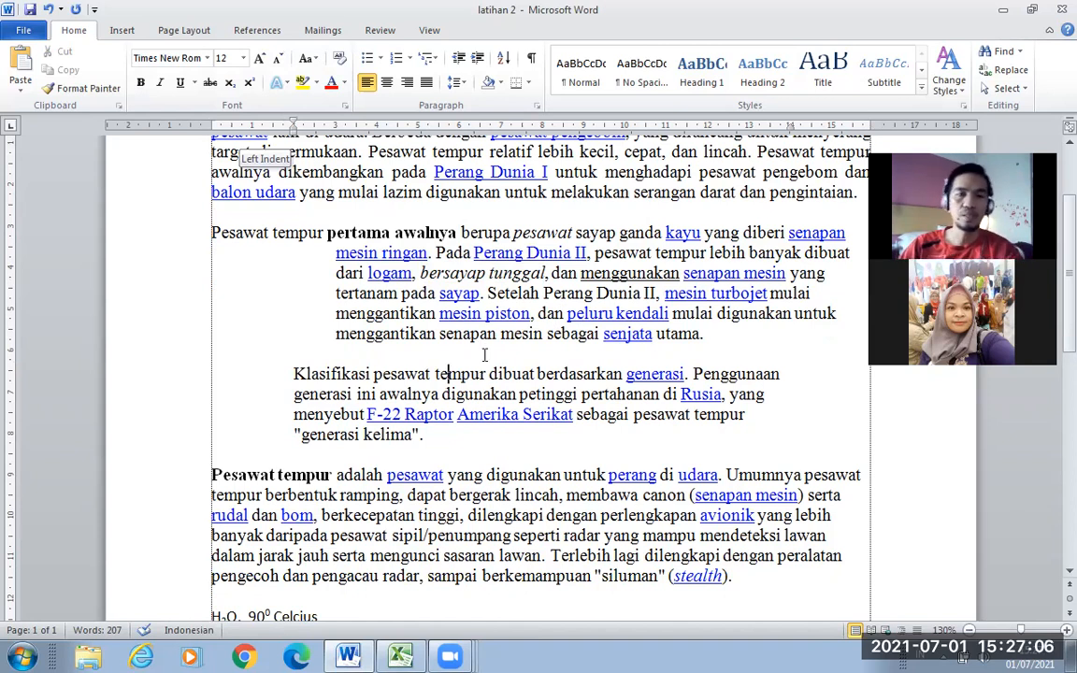
scroll(383, 367, up, 1)
scroll(383, 368, down, 1)
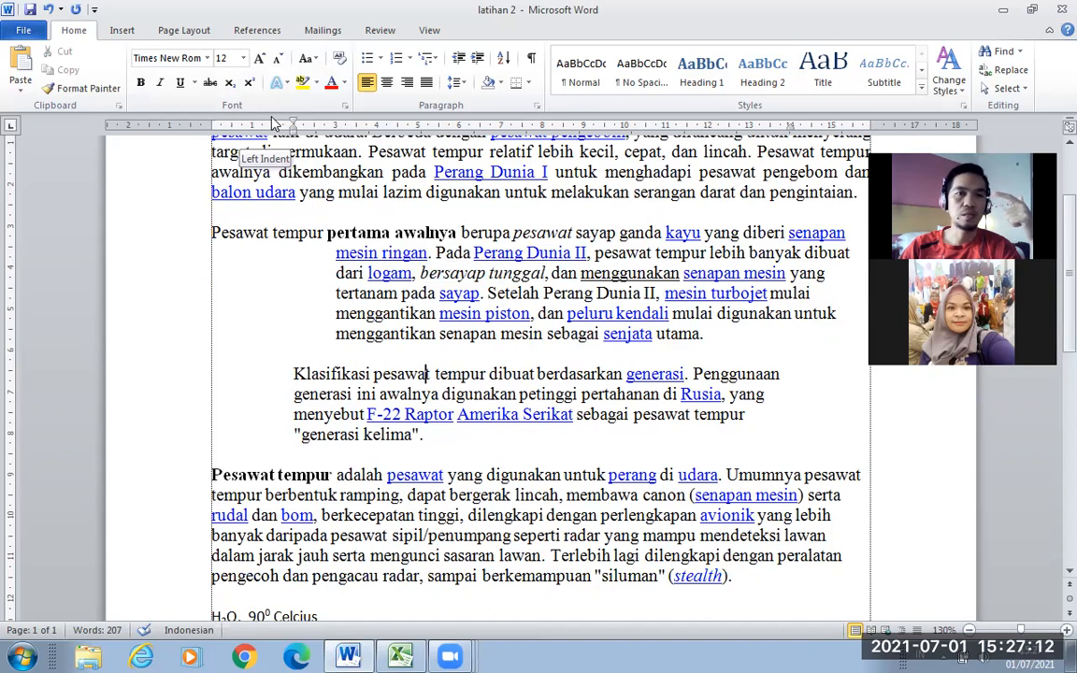
drag(293, 134, 198, 128)
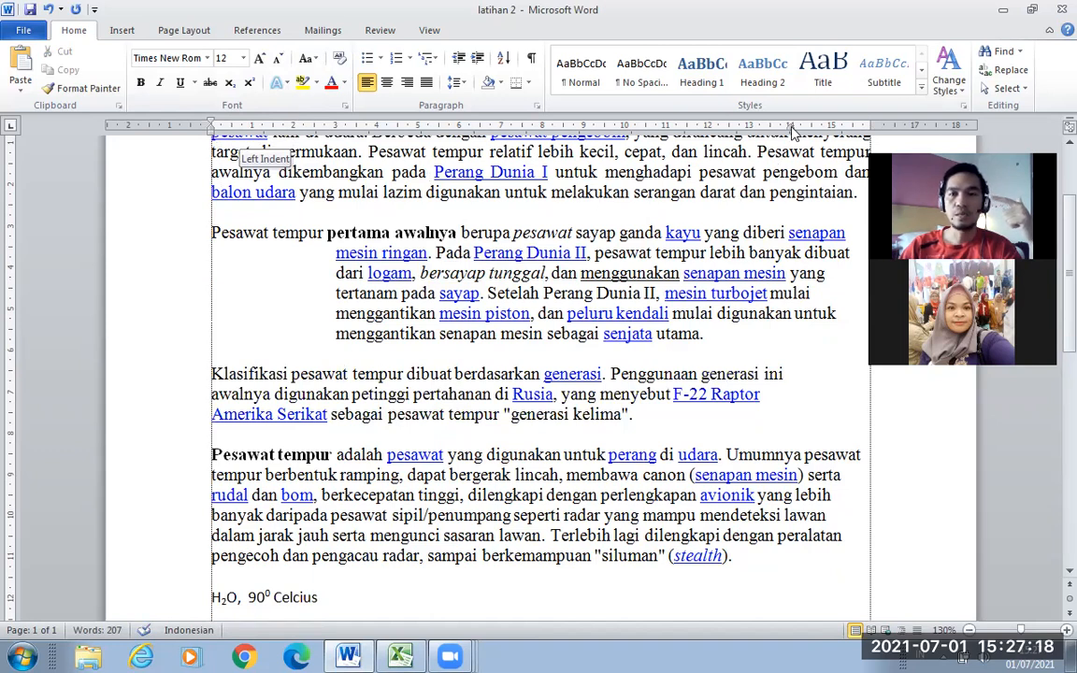
drag(712, 125, 872, 138)
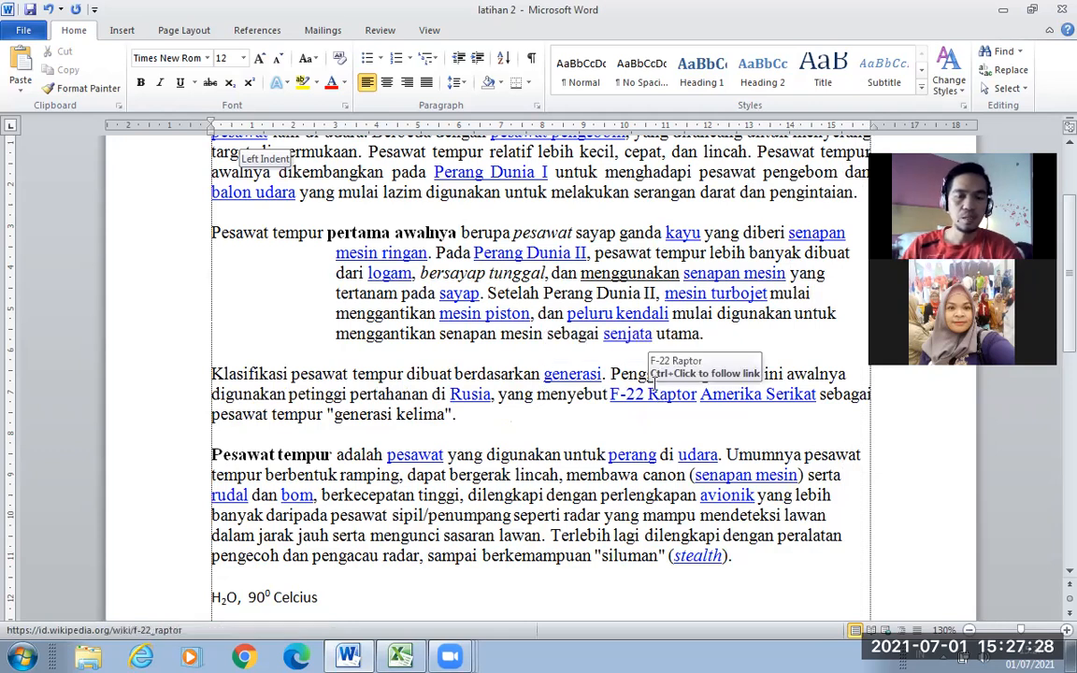
click(287, 393)
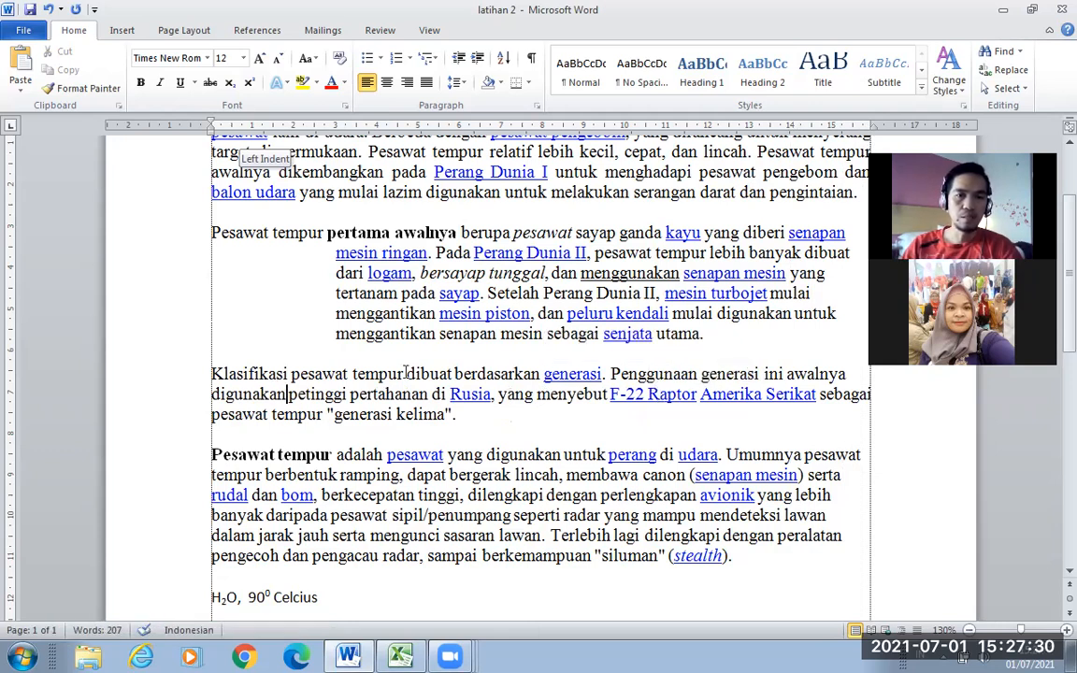
scroll(387, 377, up, 1)
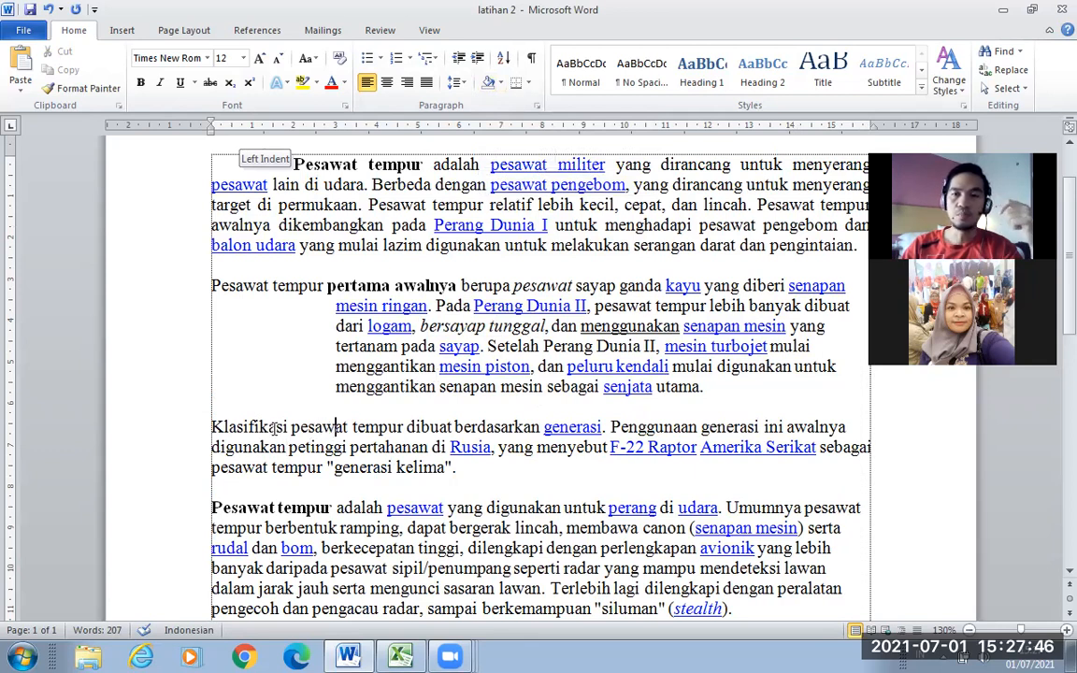
drag(212, 427, 457, 467)
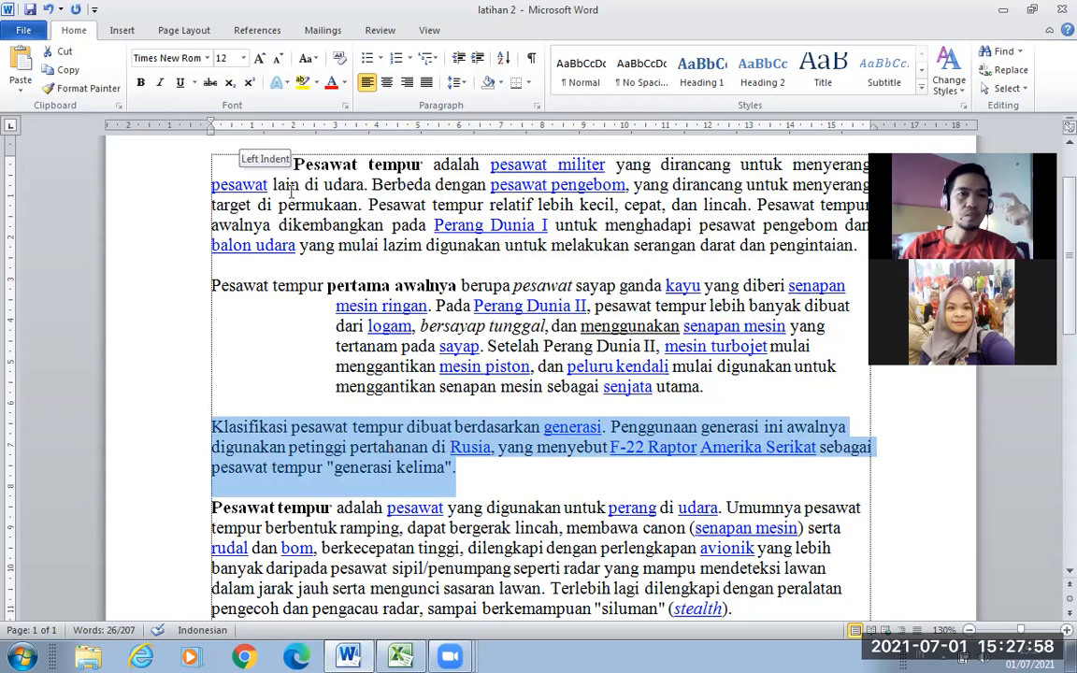
click(123, 31)
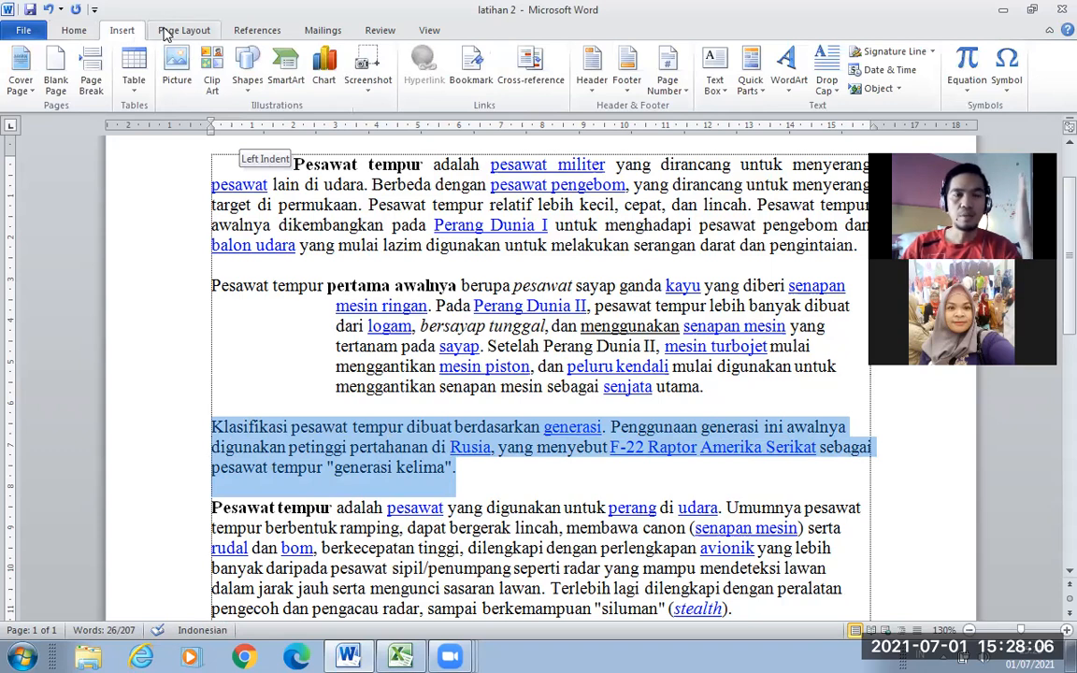
click(165, 34)
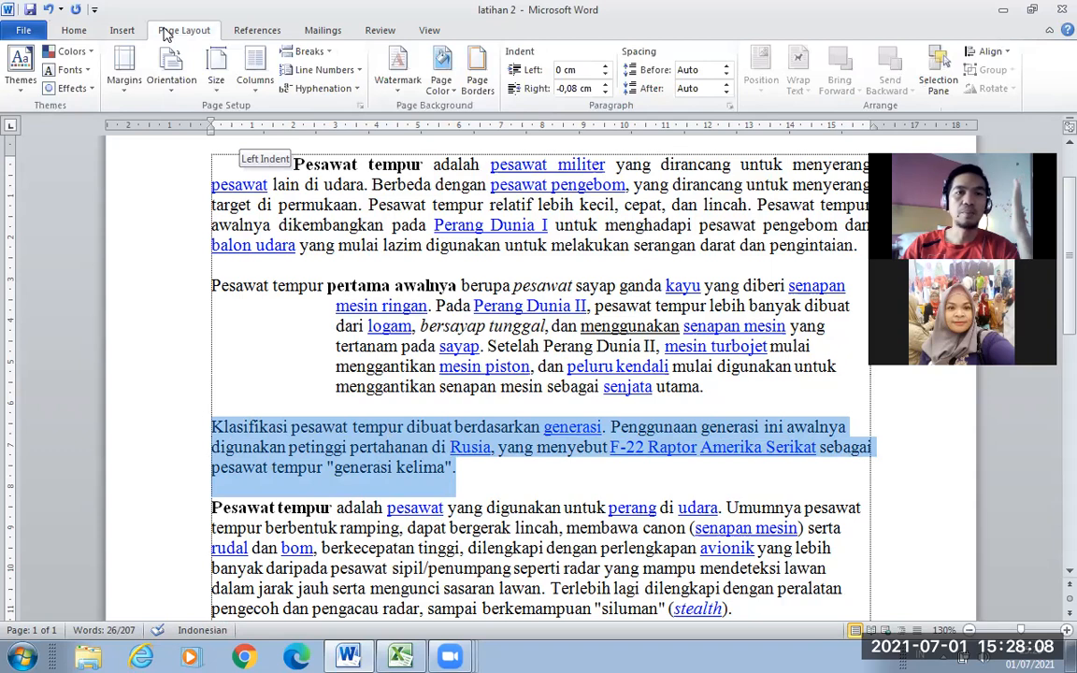
click(258, 31)
click(318, 33)
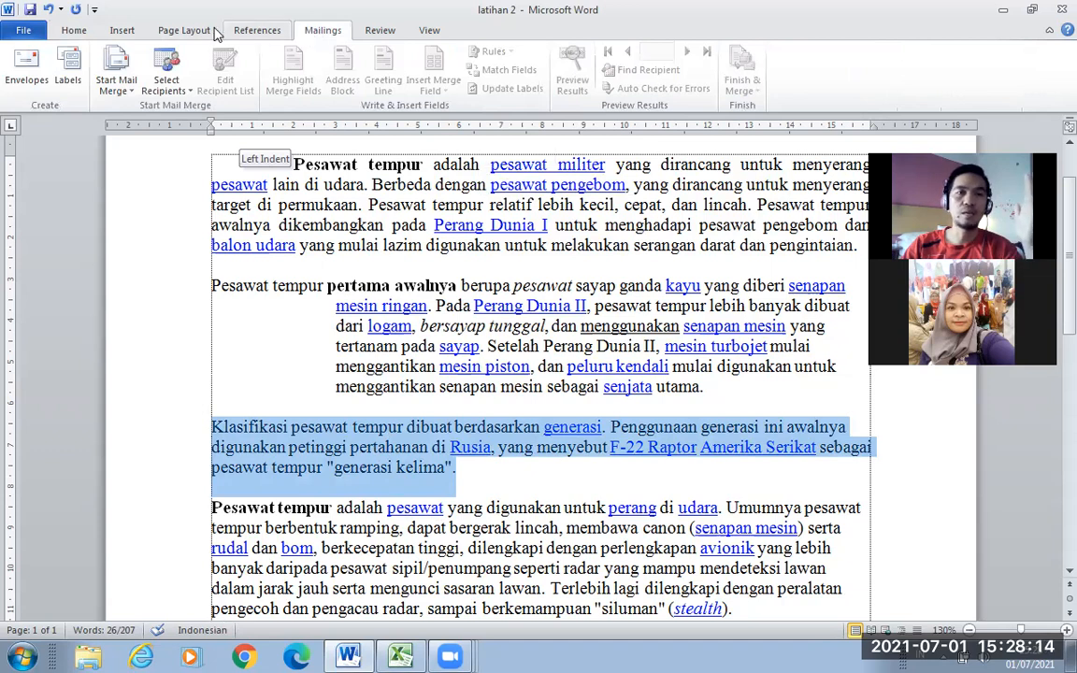
click(186, 33)
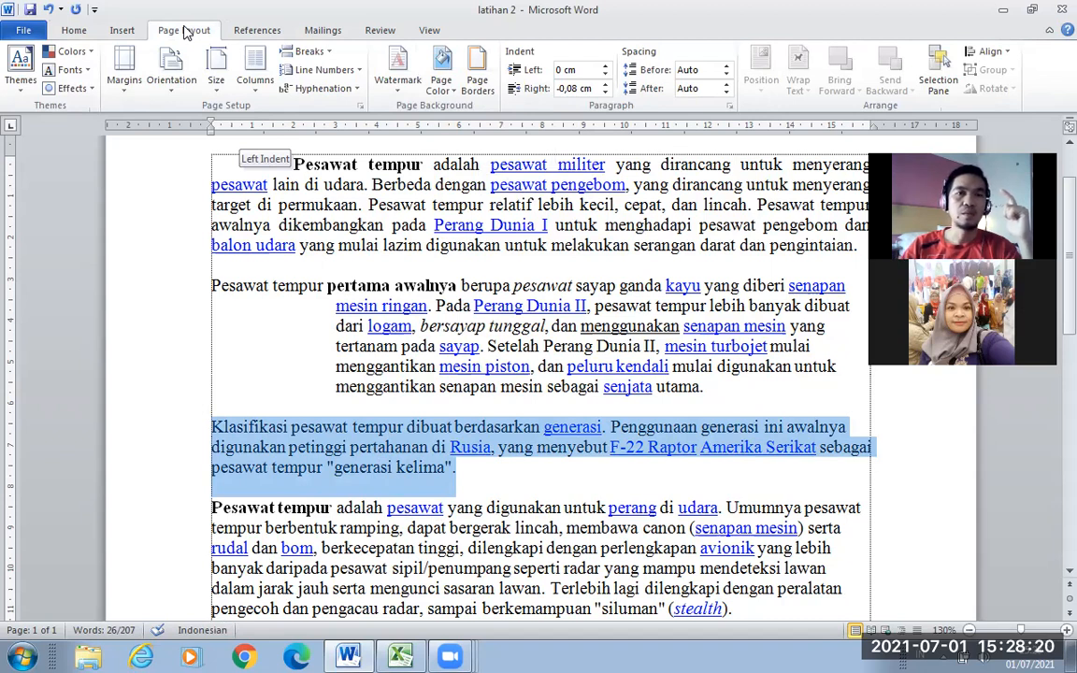
click(295, 449)
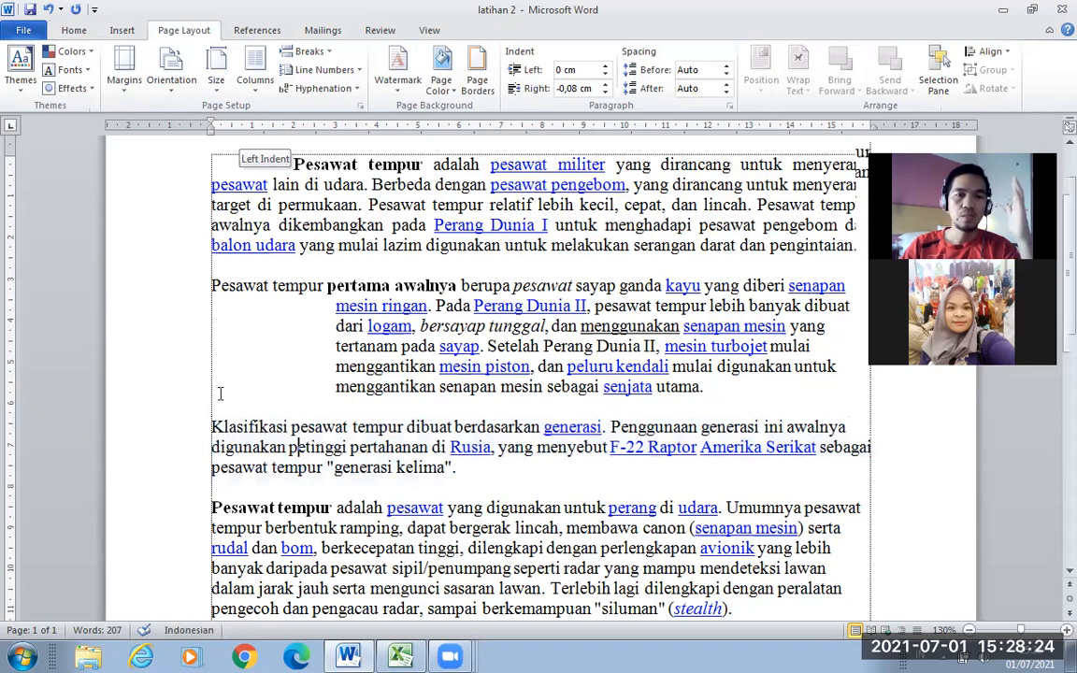
Try a two-column layout on the whole "Klasifikasi pesawat tempur" paragraph and undo it
scroll(216, 412, down, 1)
drag(212, 374, 434, 443)
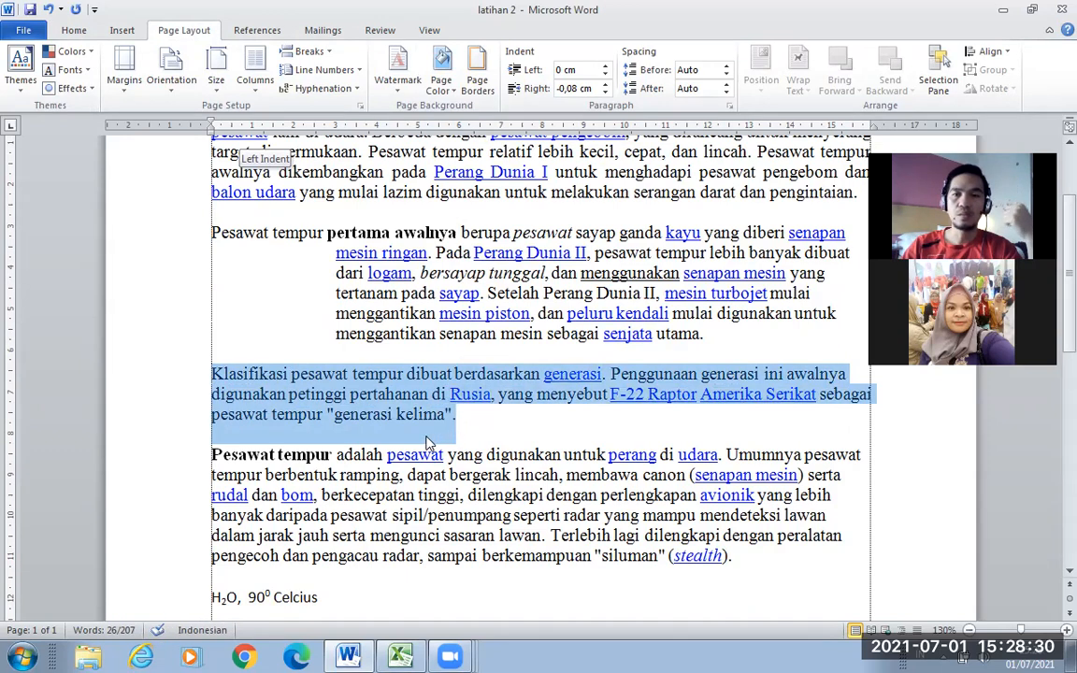
click(255, 82)
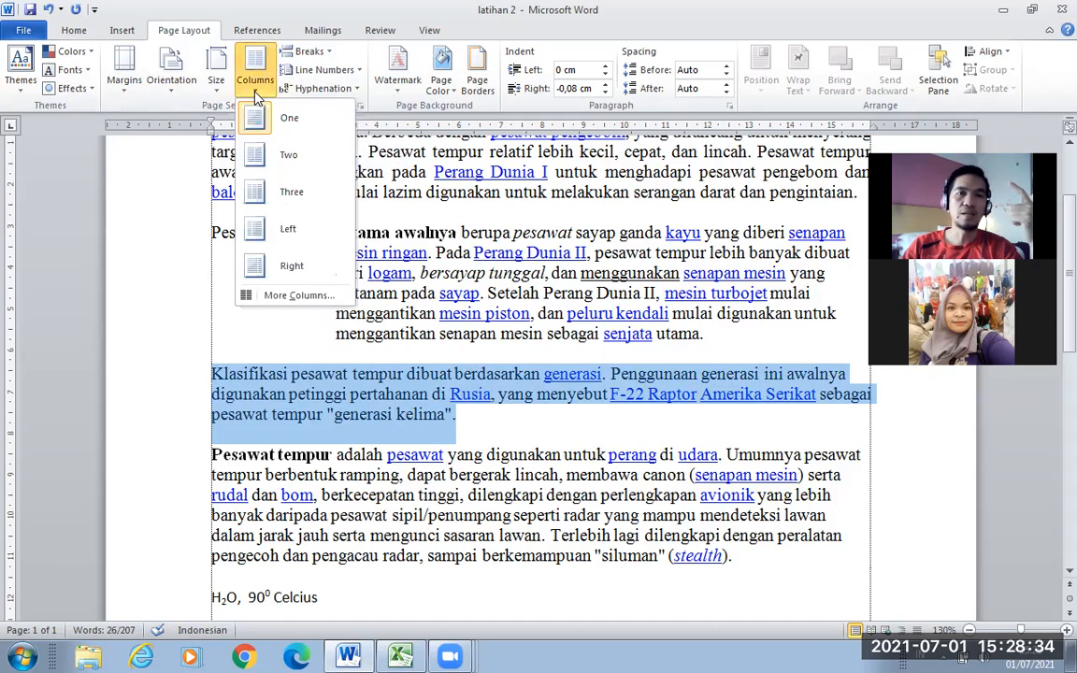
click(256, 86)
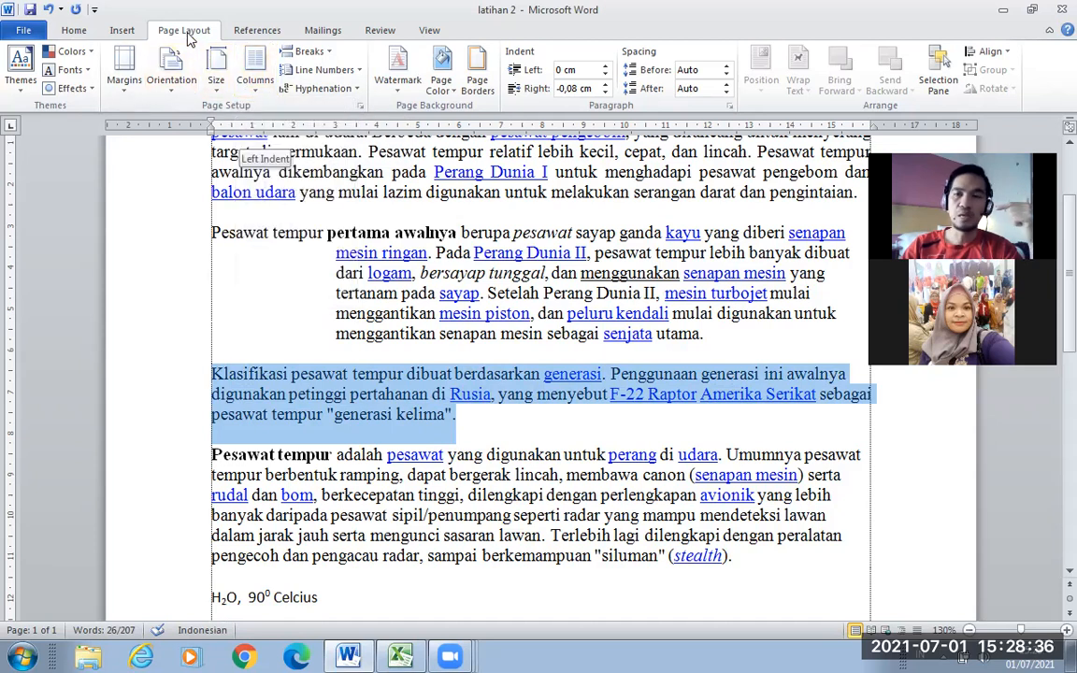
click(255, 84)
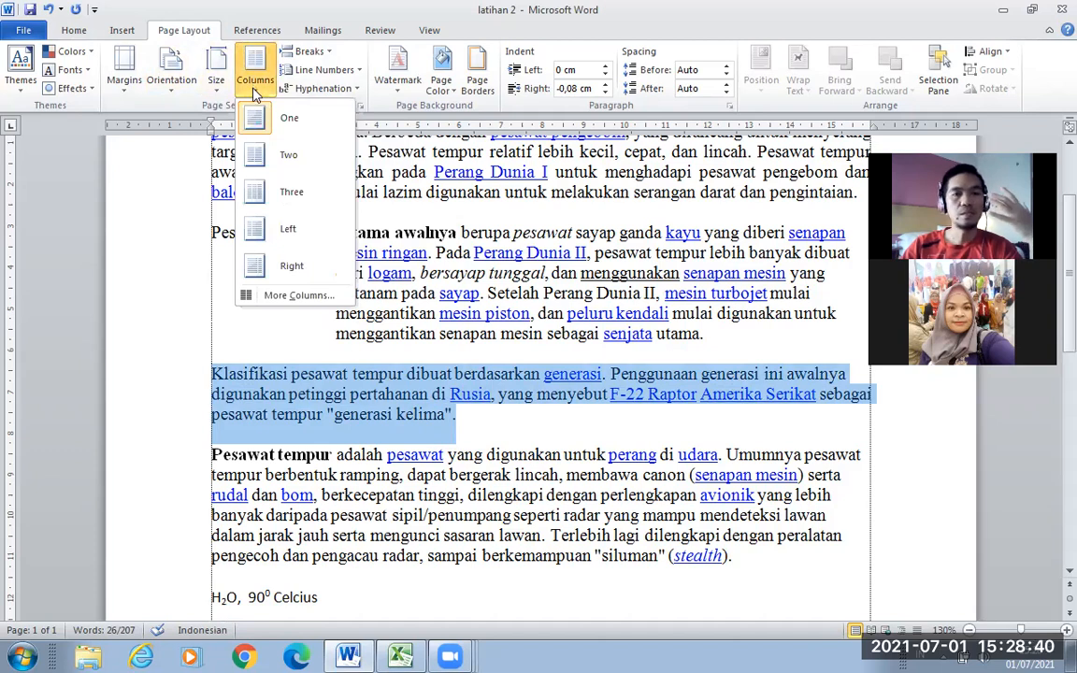
click(314, 161)
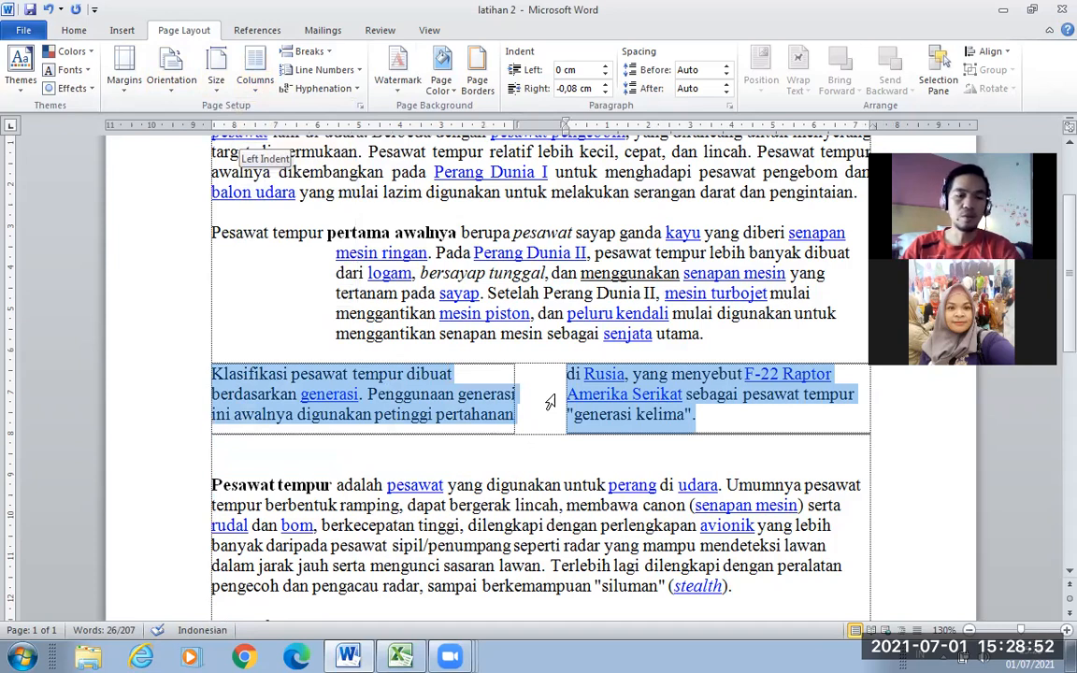
key(ctrl+z)
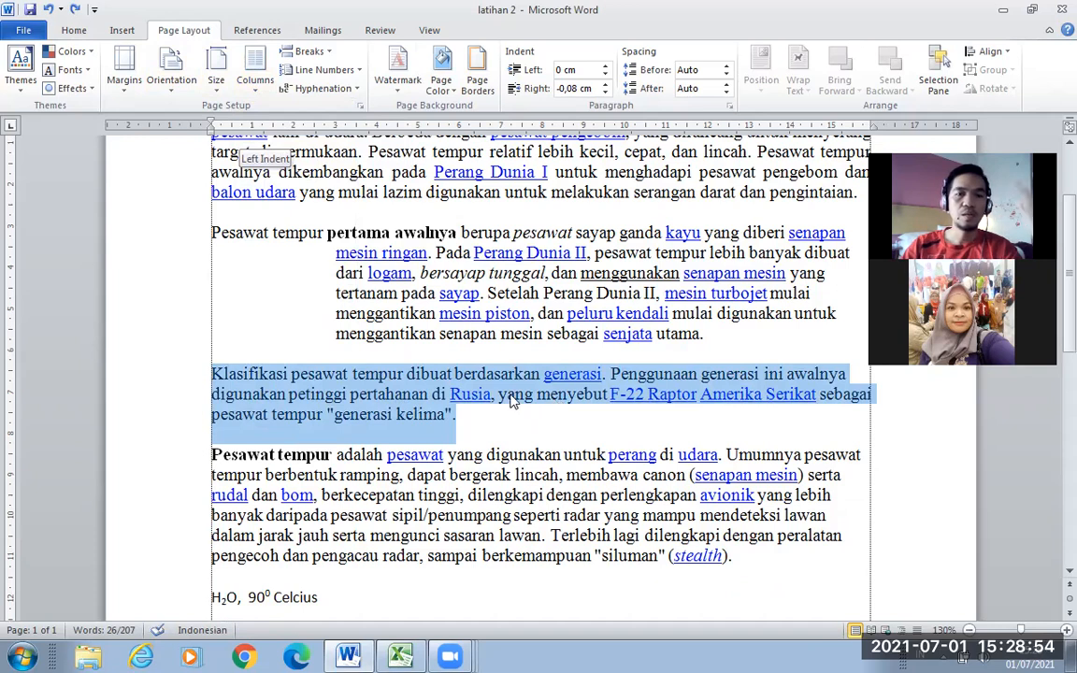
Try the Three, Left and Right column layouts in turn on the "Klasifikasi pesawat tempur" paragraph
click(255, 94)
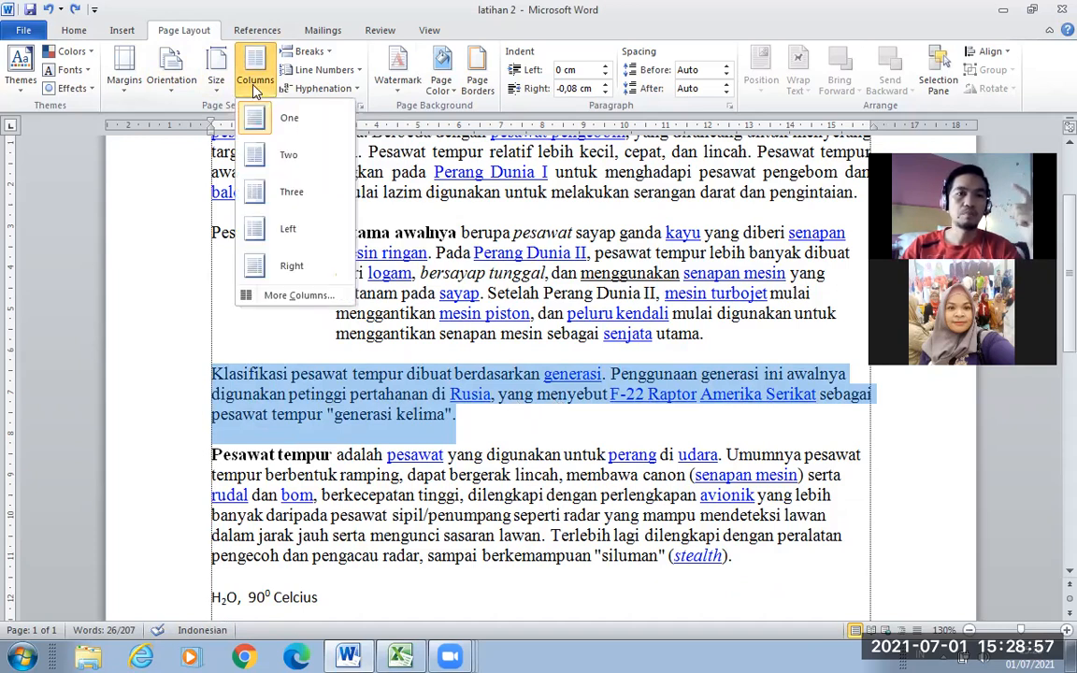
click(290, 194)
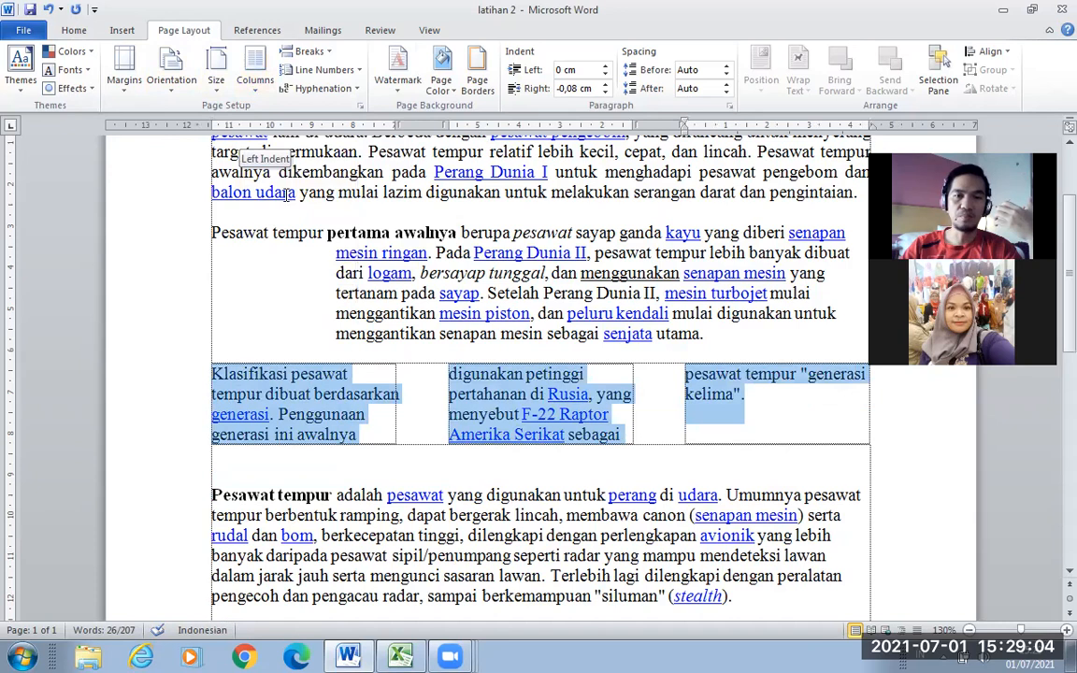
click(251, 89)
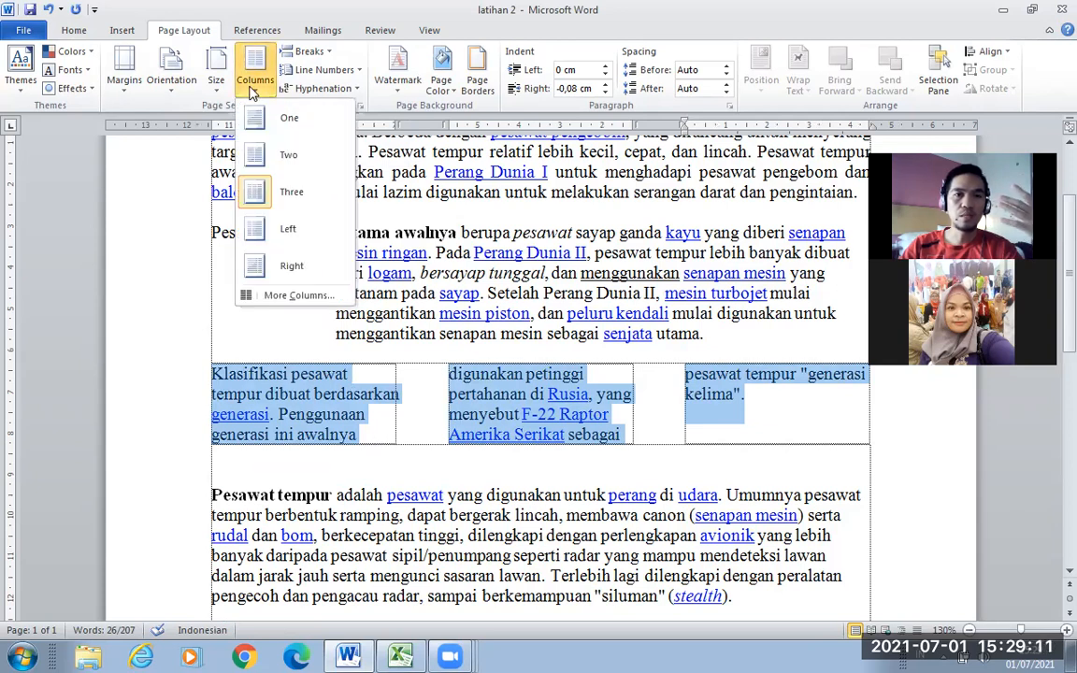
click(276, 231)
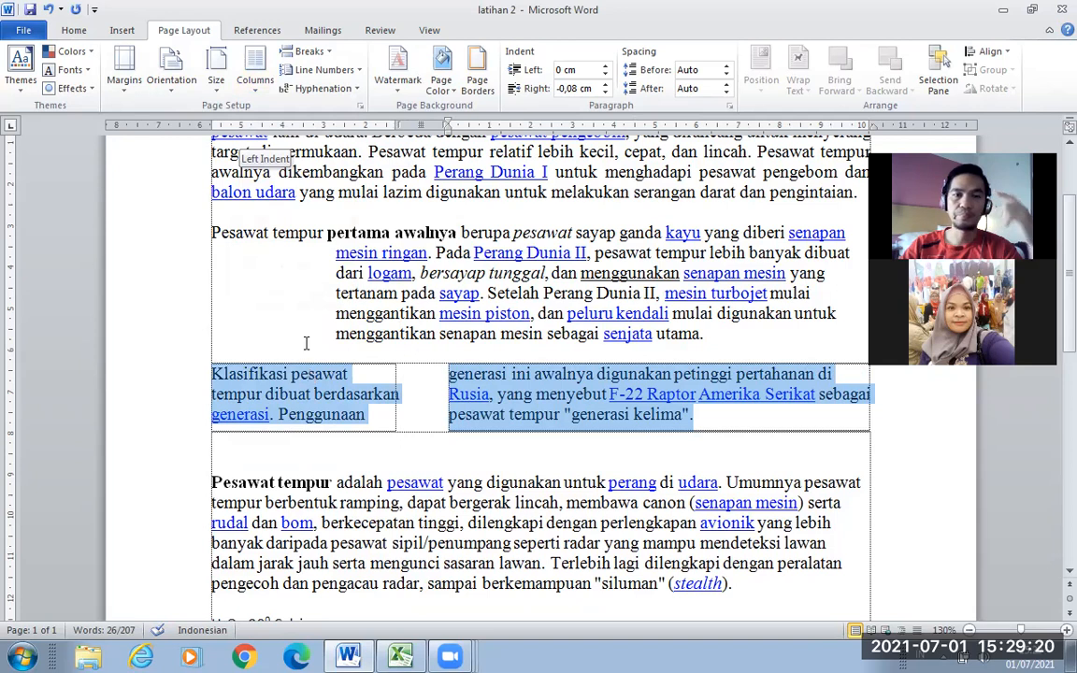
click(254, 84)
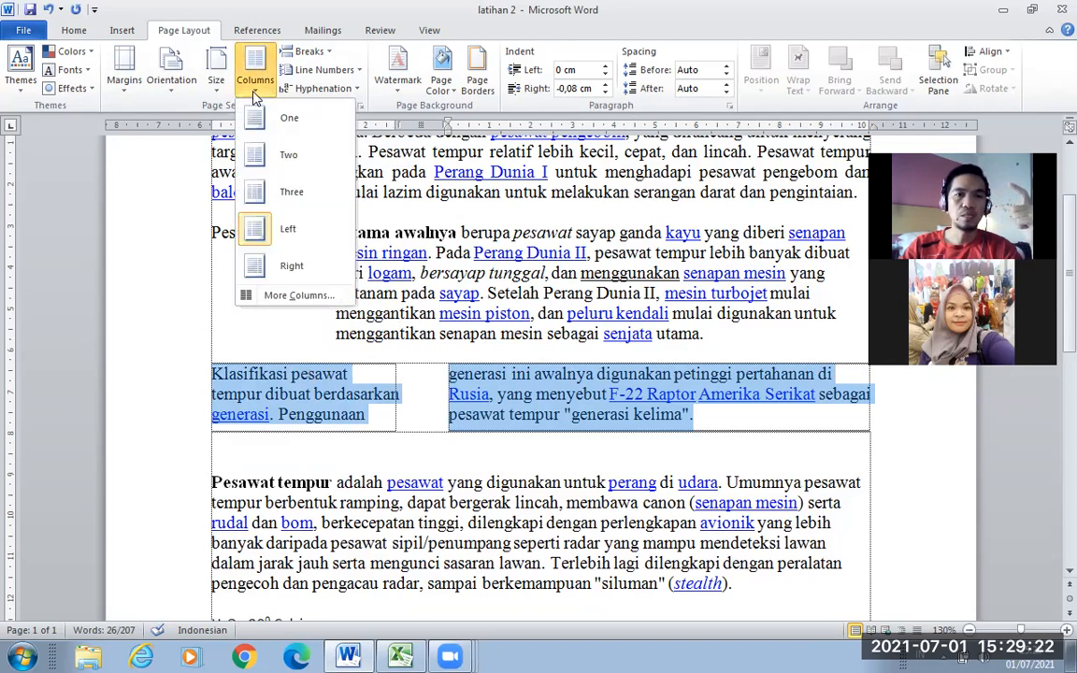
click(278, 269)
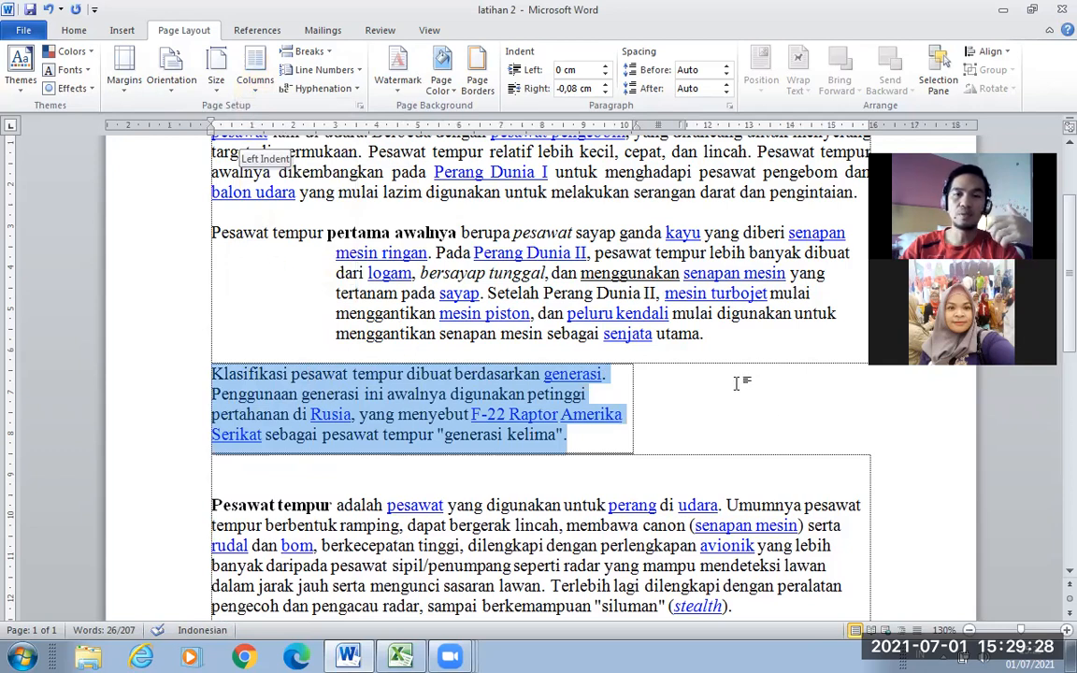
Set the "Klasifikasi pesawat tempur" paragraph in two equal columns
click(249, 93)
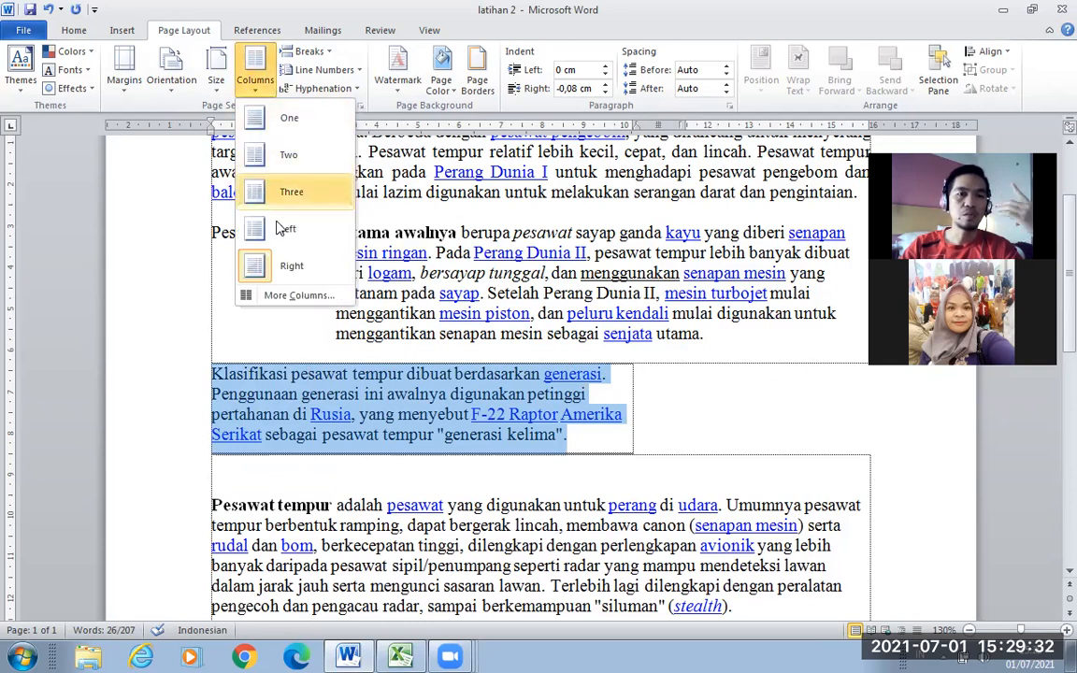
click(287, 159)
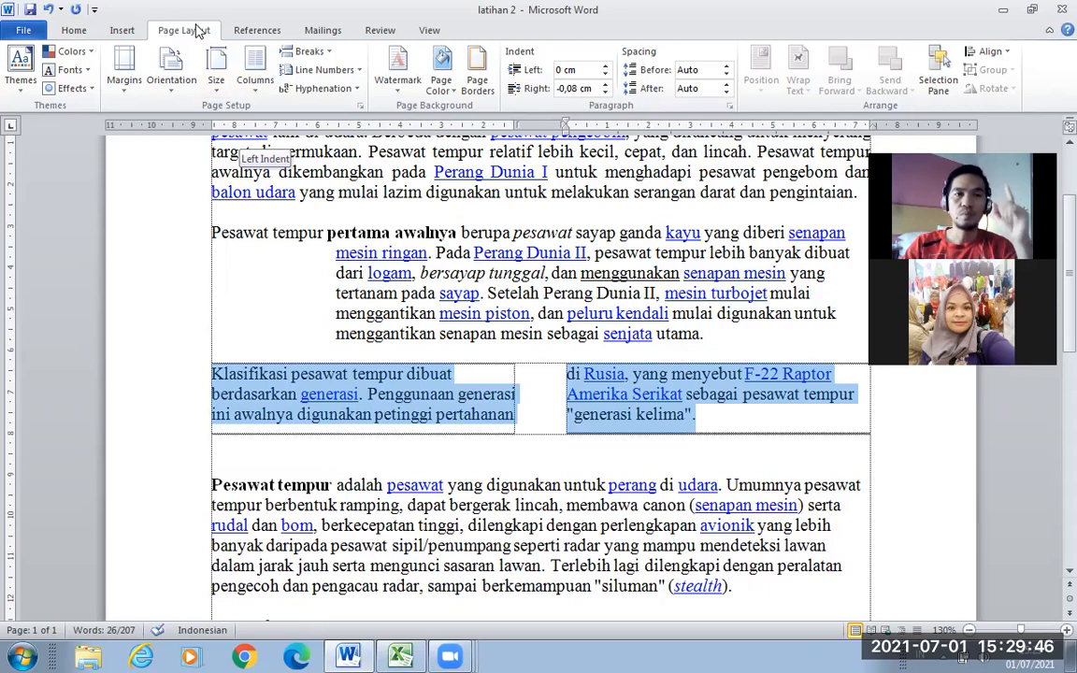
click(254, 68)
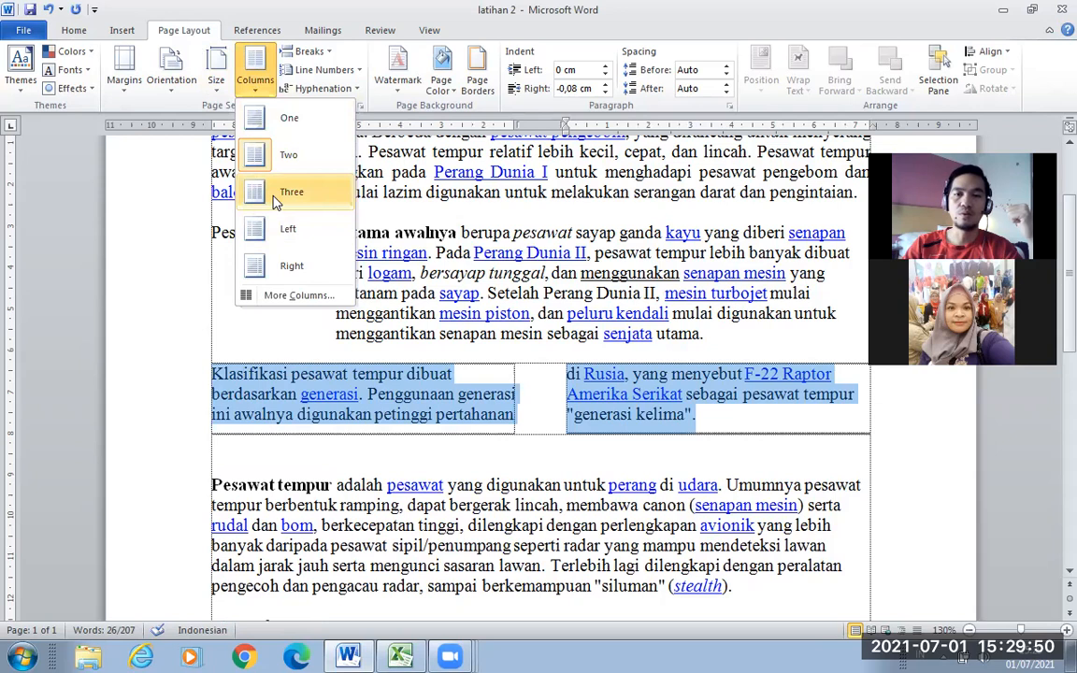
click(526, 272)
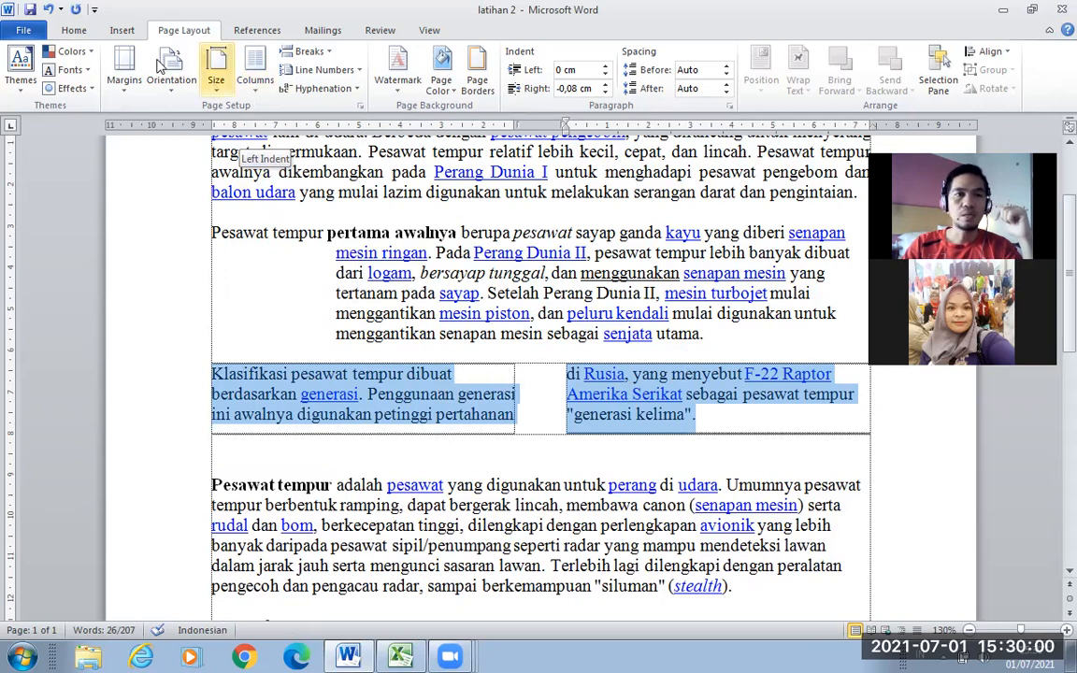
Justify the text of the two-column "Klasifikasi pesawat tempur" paragraph
click(74, 31)
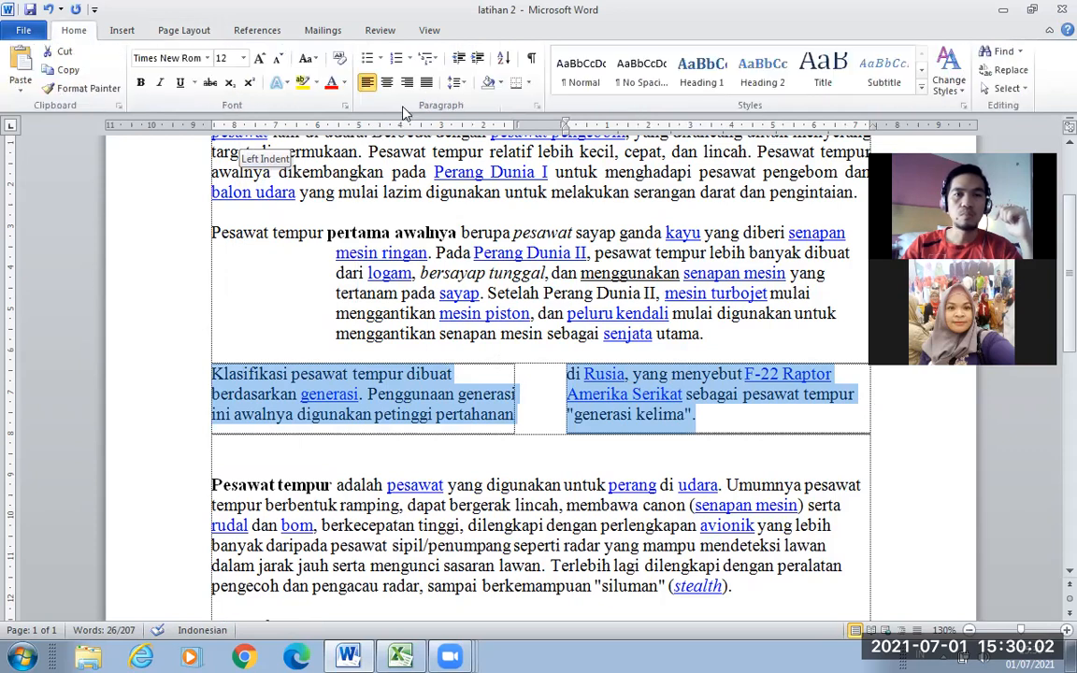
click(427, 87)
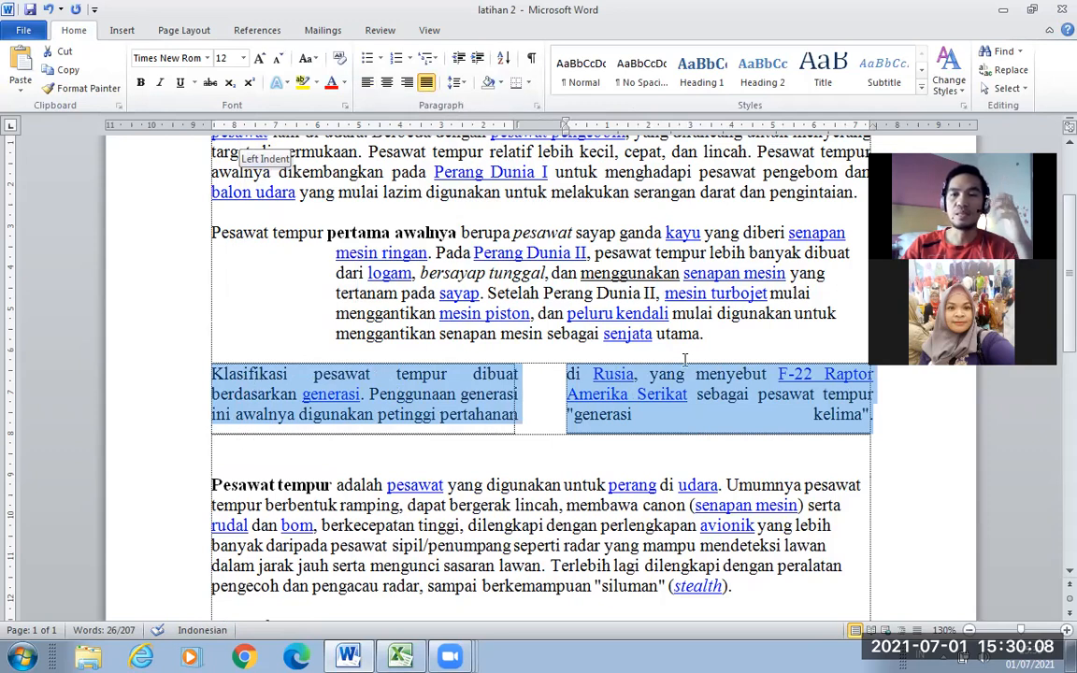
click(589, 314)
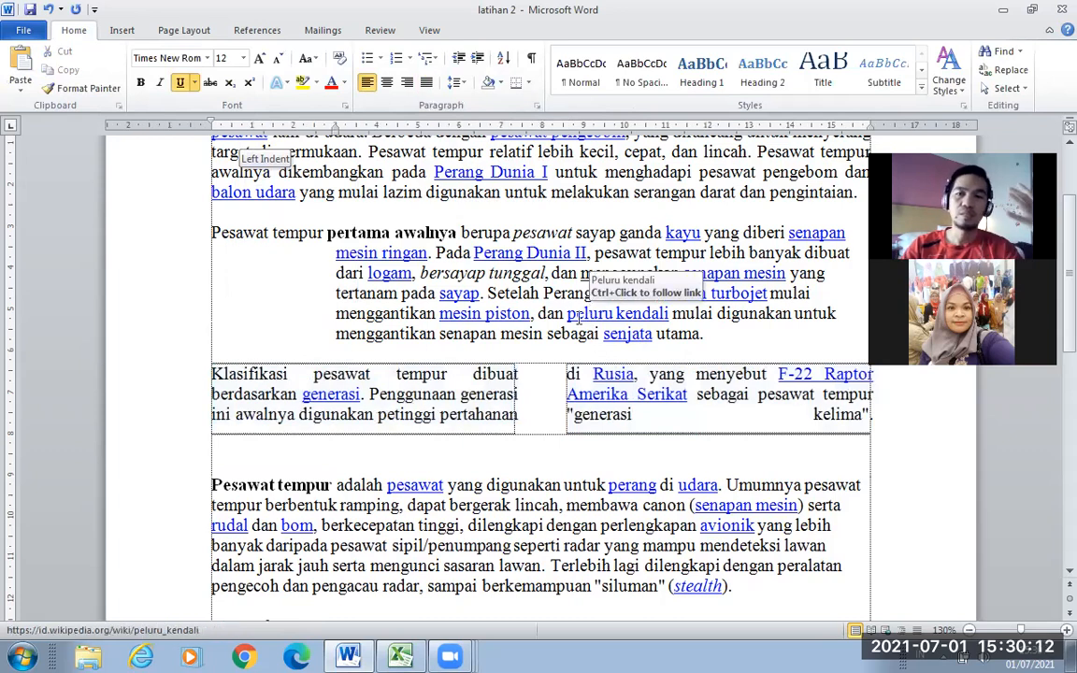
scroll(579, 317, down, 1)
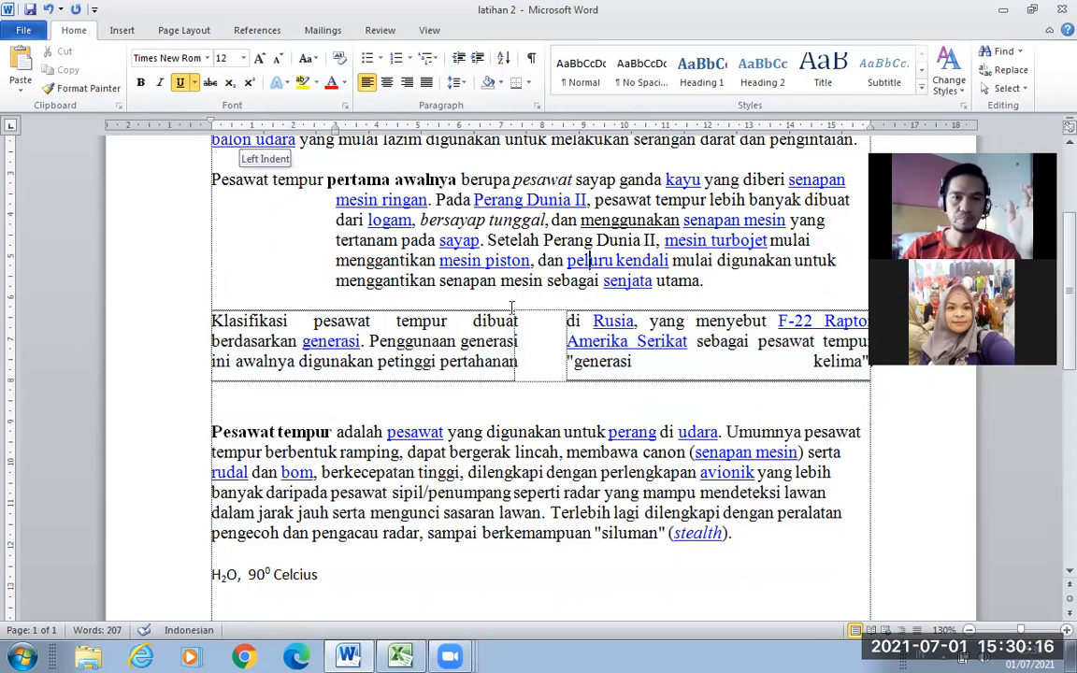
Justify the last body paragraph, the one beginning "Pesawat tempur adalah pesawat yang digunakan untuk perang"
scroll(458, 294, down, 2)
scroll(484, 310, down, 2)
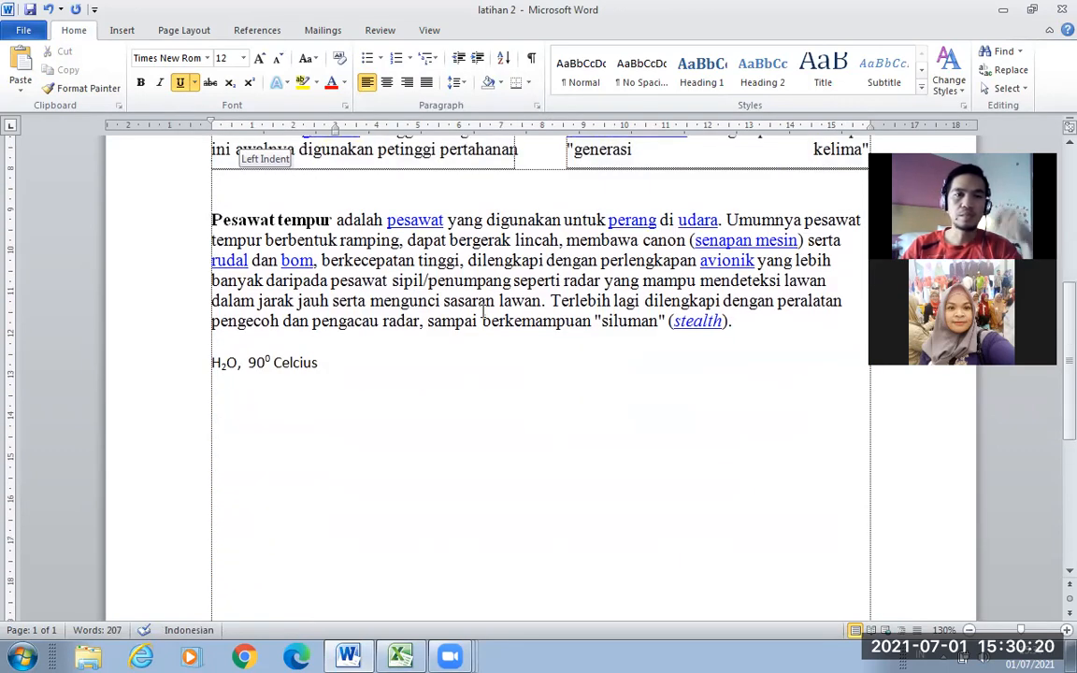
scroll(478, 318, up, 1)
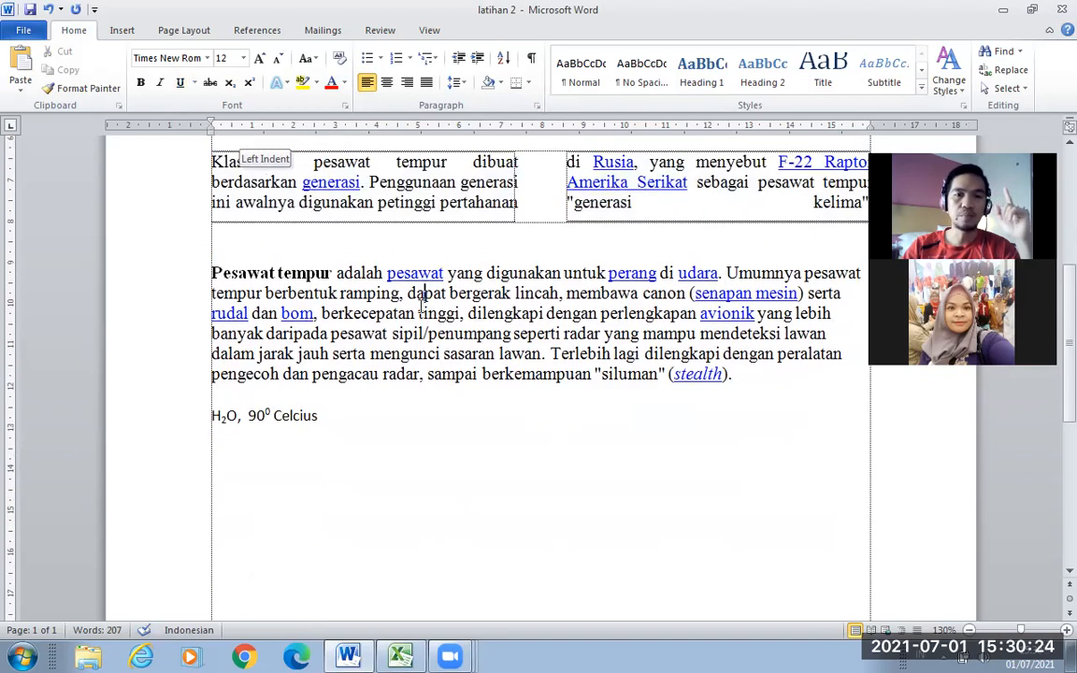
drag(212, 273, 737, 374)
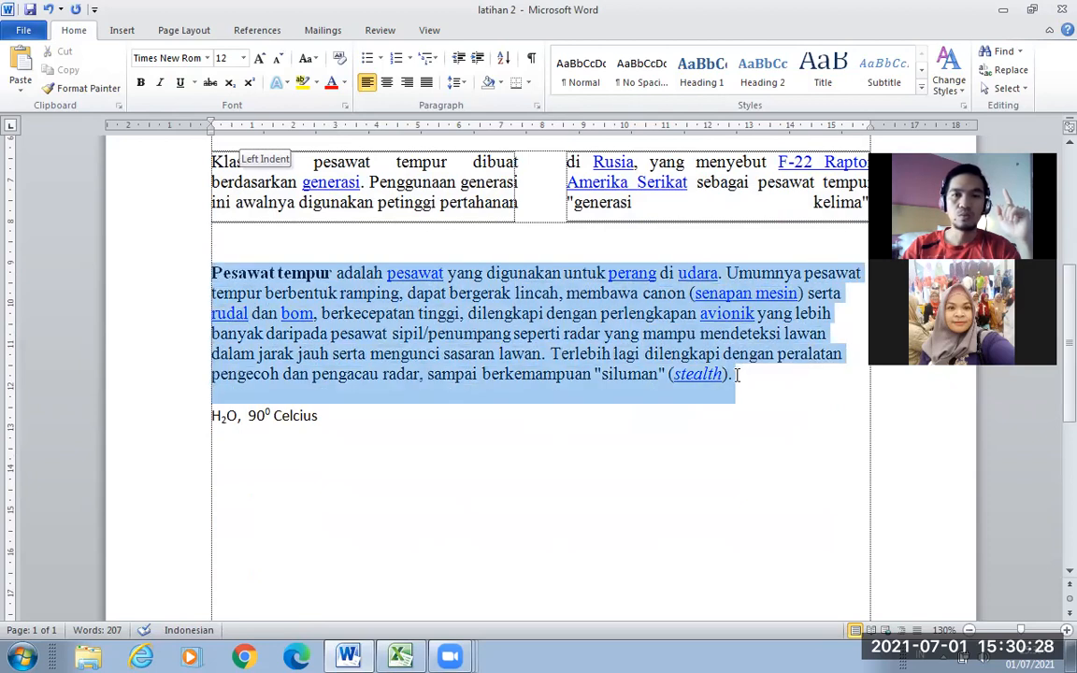
click(426, 84)
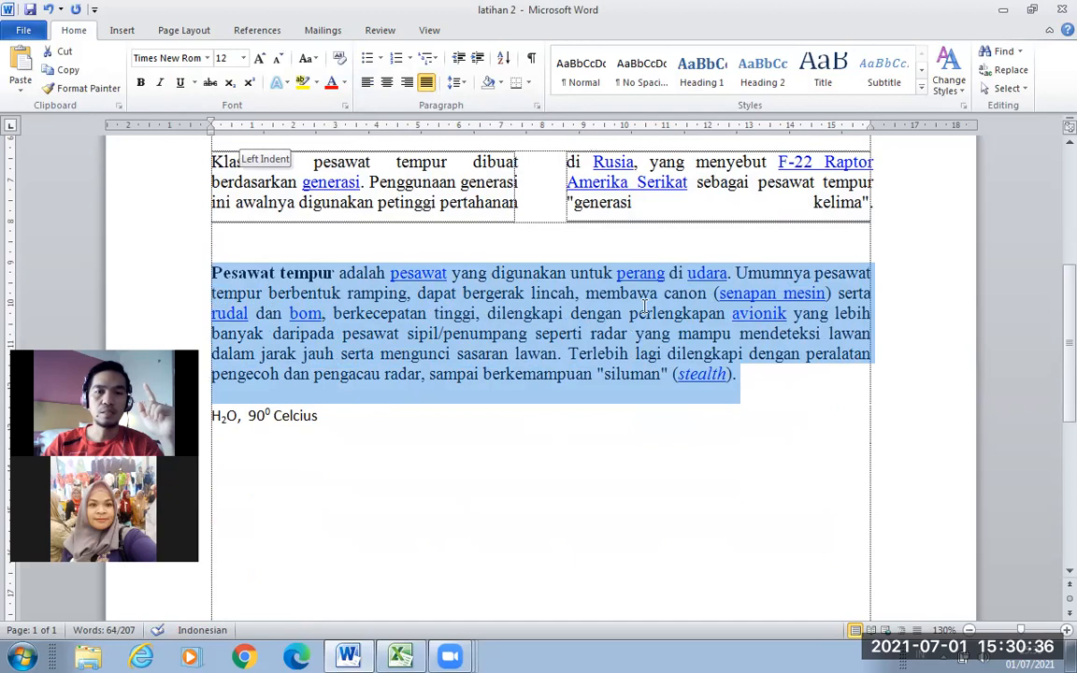
Set the whole last "Pesawat tempur" paragraph in two equal columns
click(211, 273)
drag(212, 272, 729, 381)
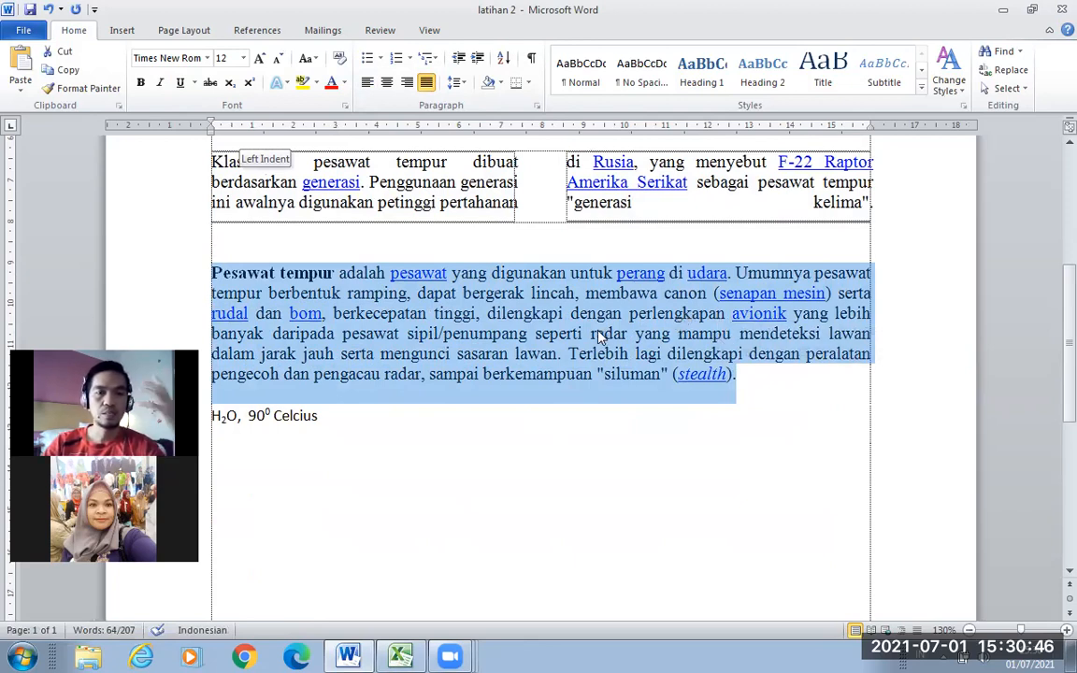
click(184, 30)
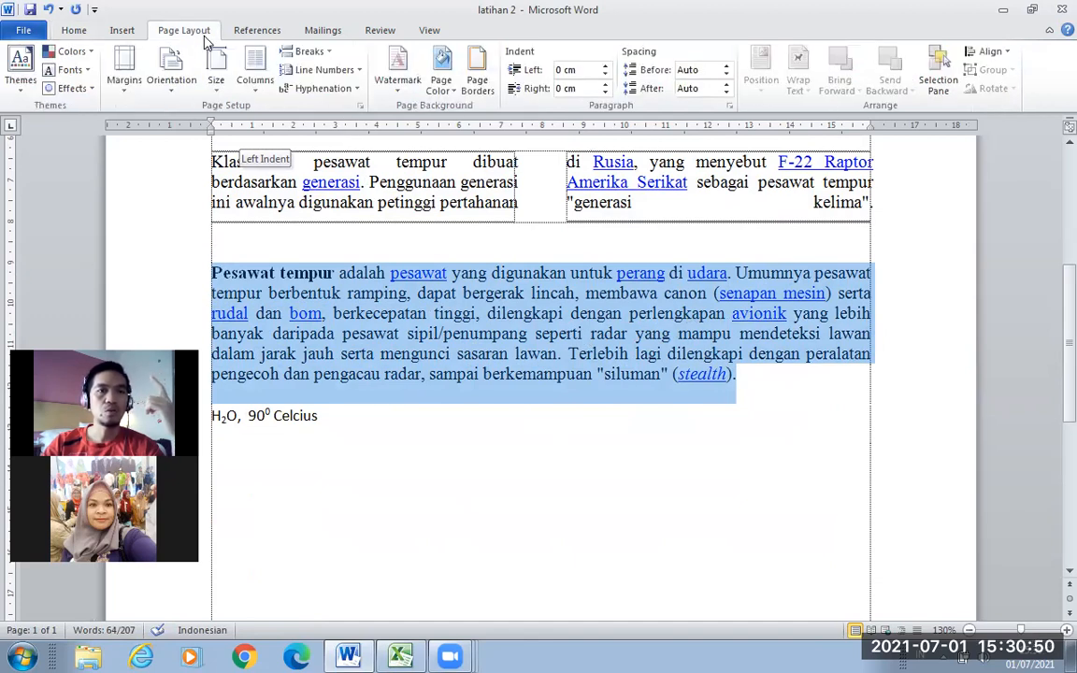
click(263, 88)
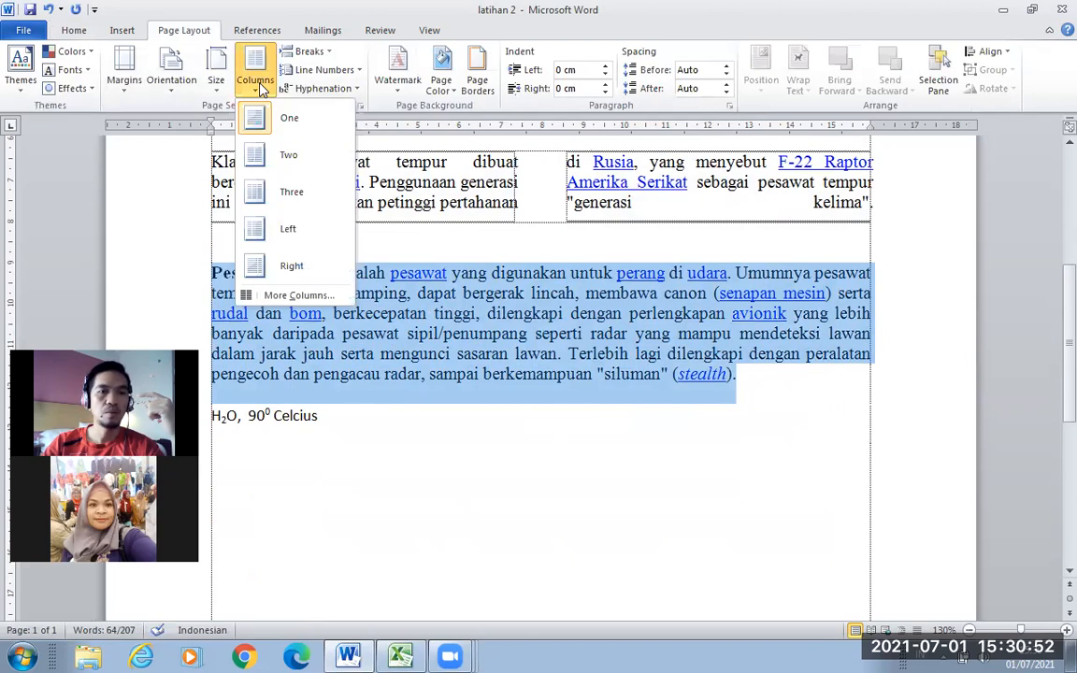
click(288, 155)
click(662, 304)
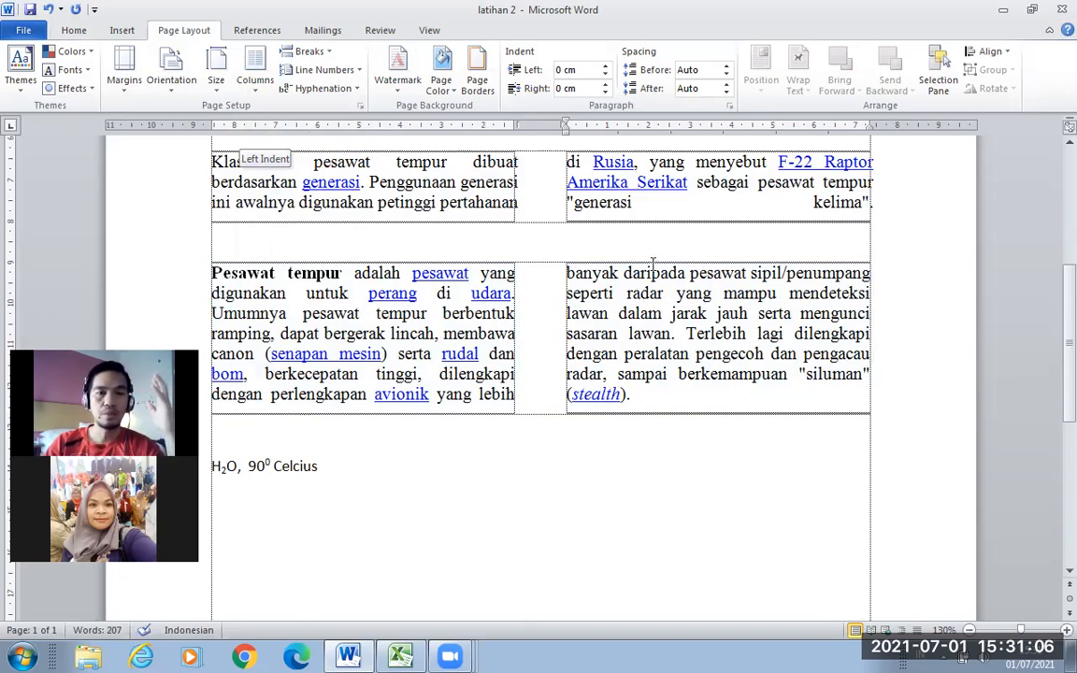
Add a dropped cap to the two-column "Pesawat tempur" paragraph, 3 lines deep in Times New Roman and 0,3 cm from the text
click(438, 300)
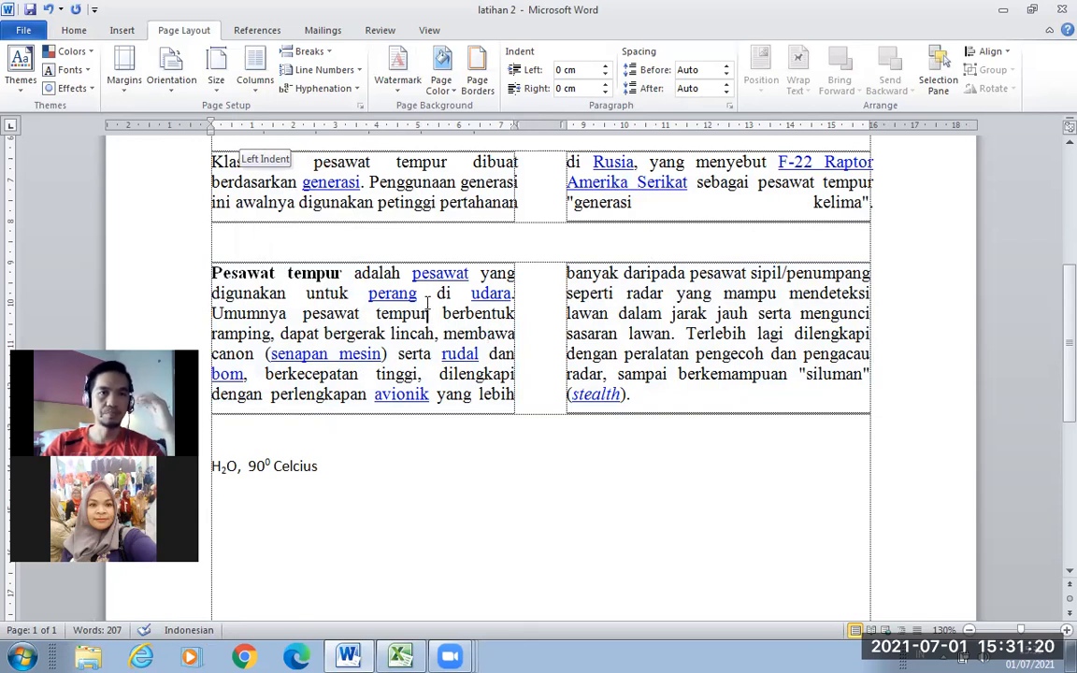
click(128, 31)
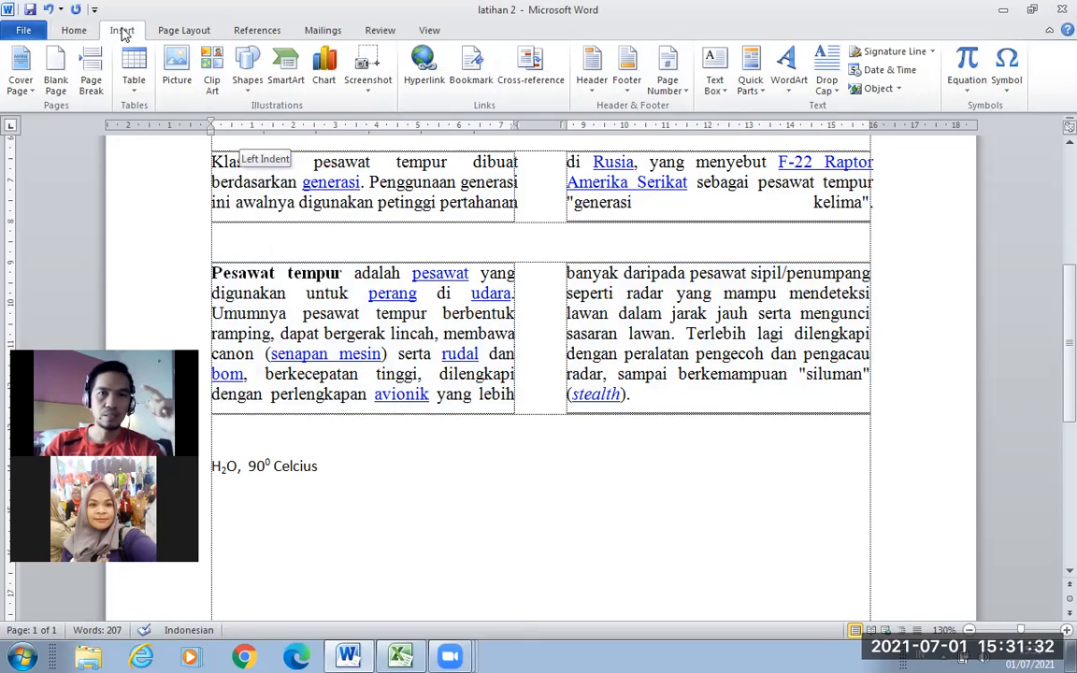
click(830, 90)
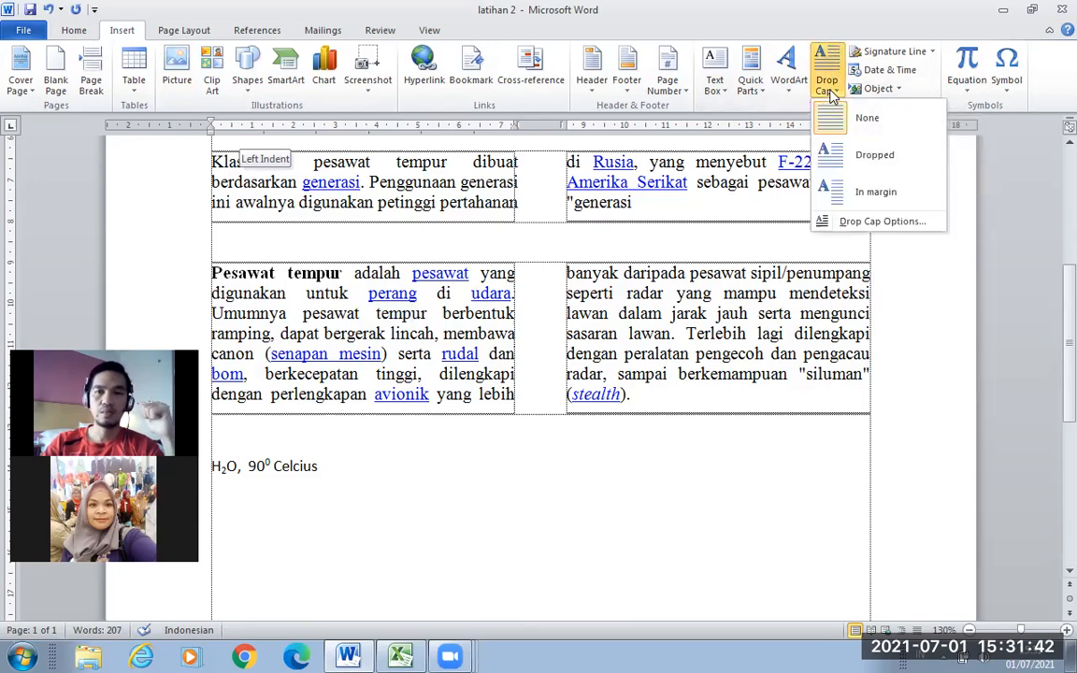
click(913, 226)
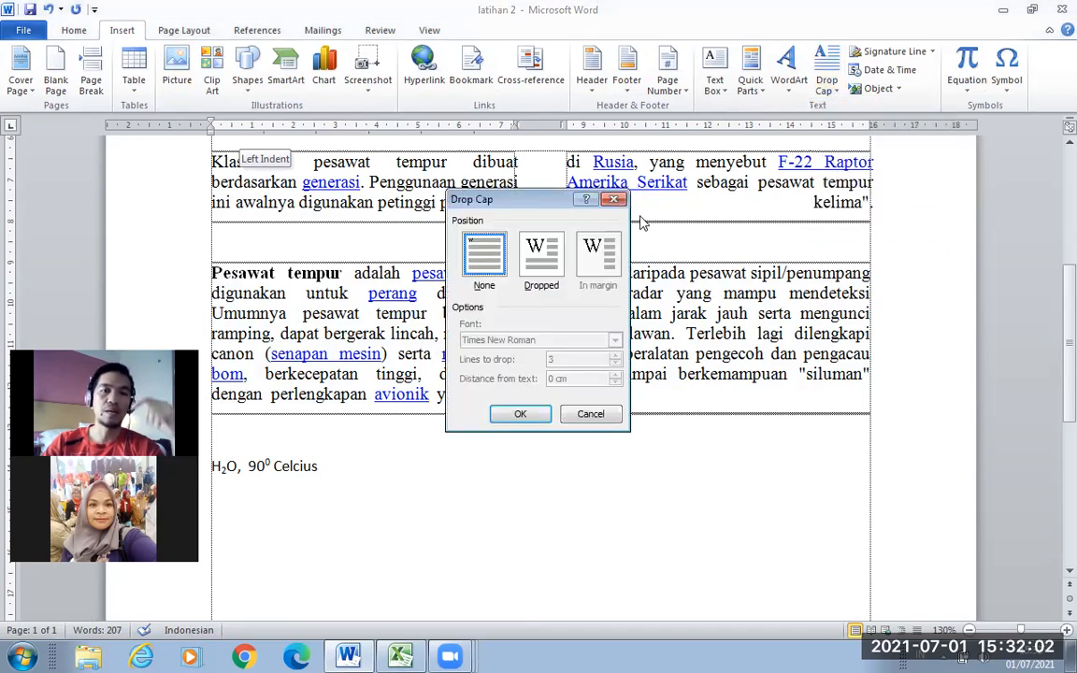
drag(538, 203, 625, 181)
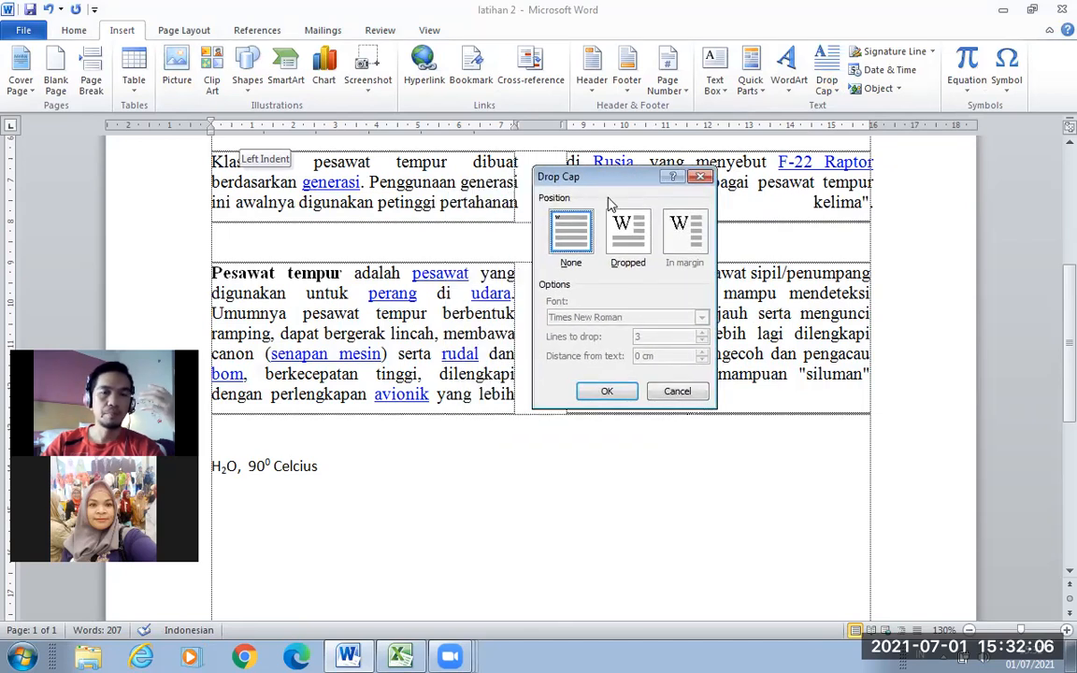
click(628, 241)
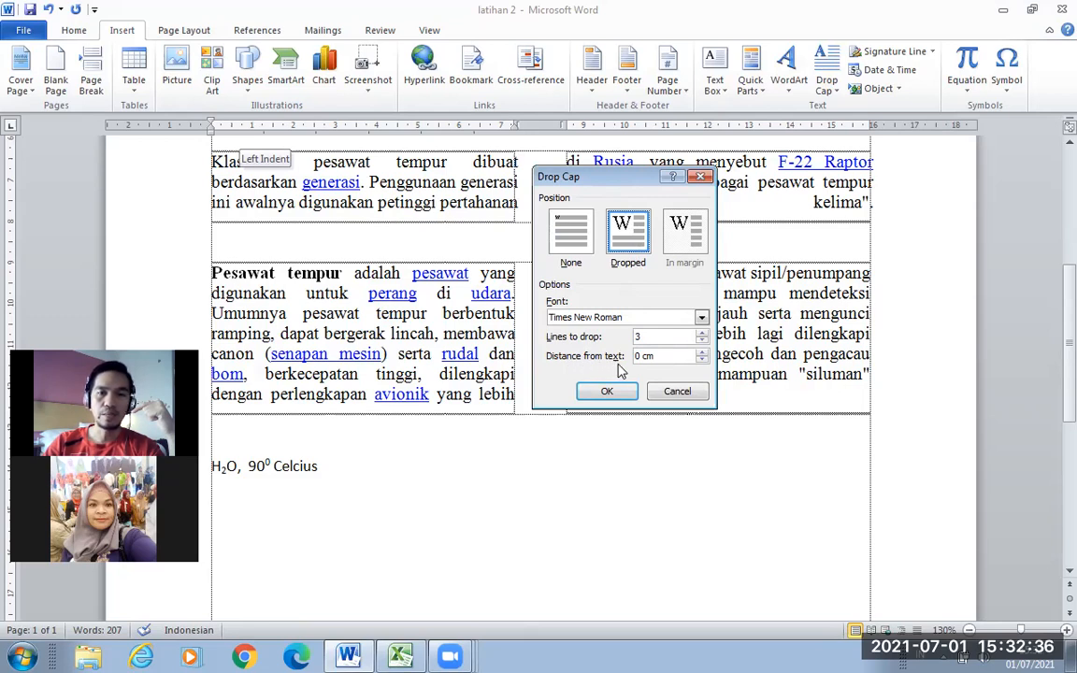
click(701, 353)
click(701, 353)
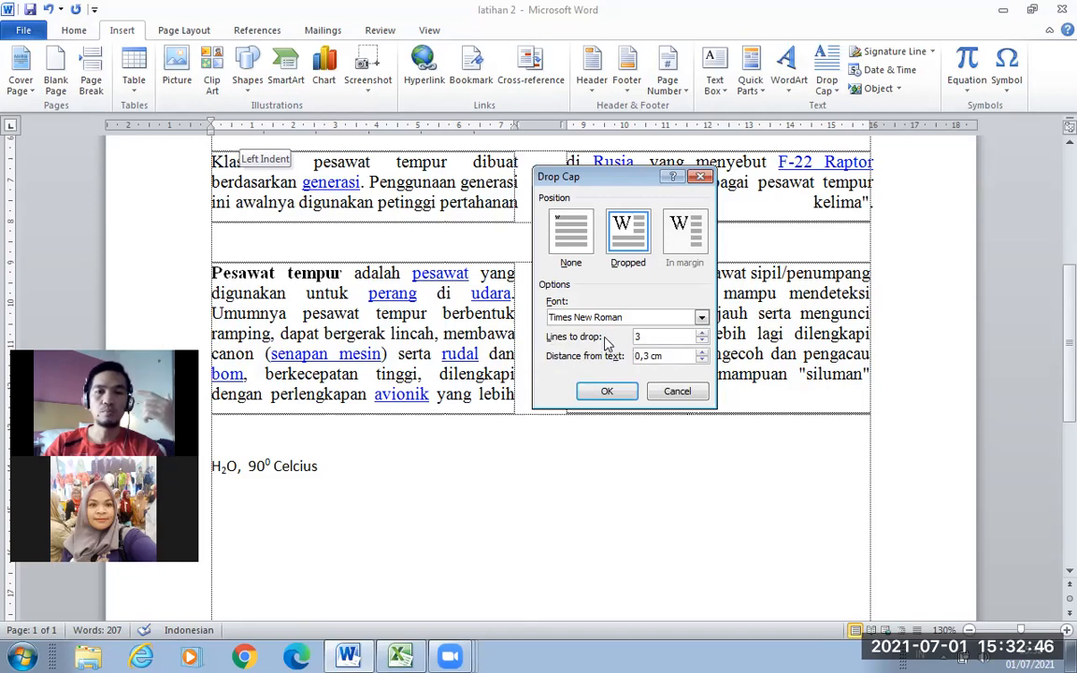
click(603, 391)
click(511, 353)
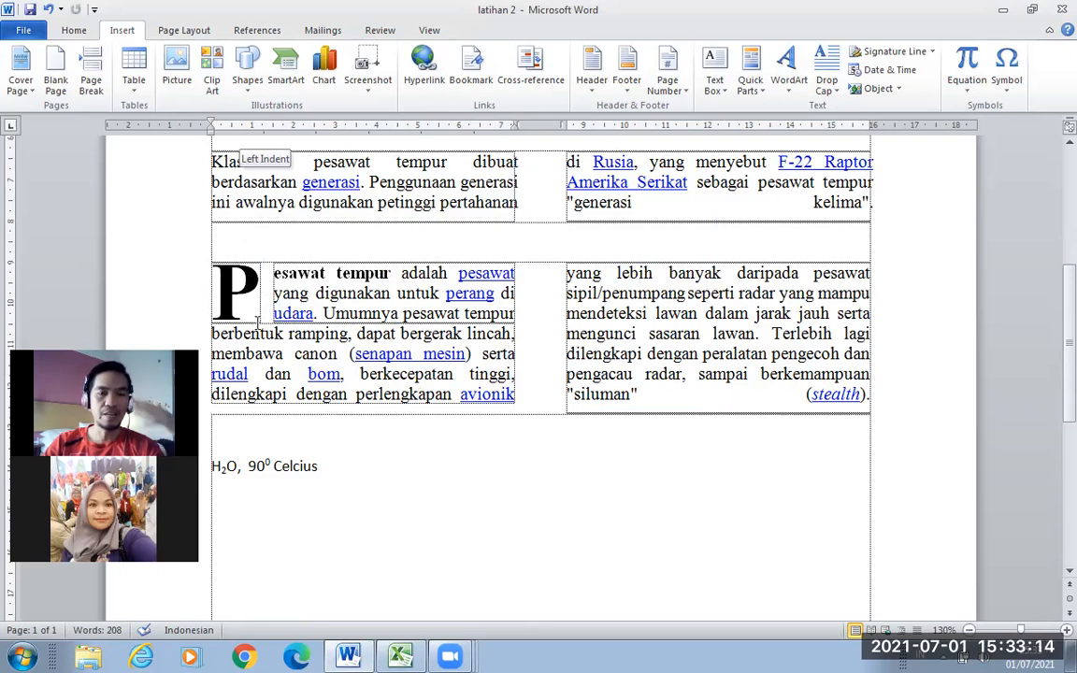
Set the dropped P's distance from the text to 0,2 cm
click(353, 314)
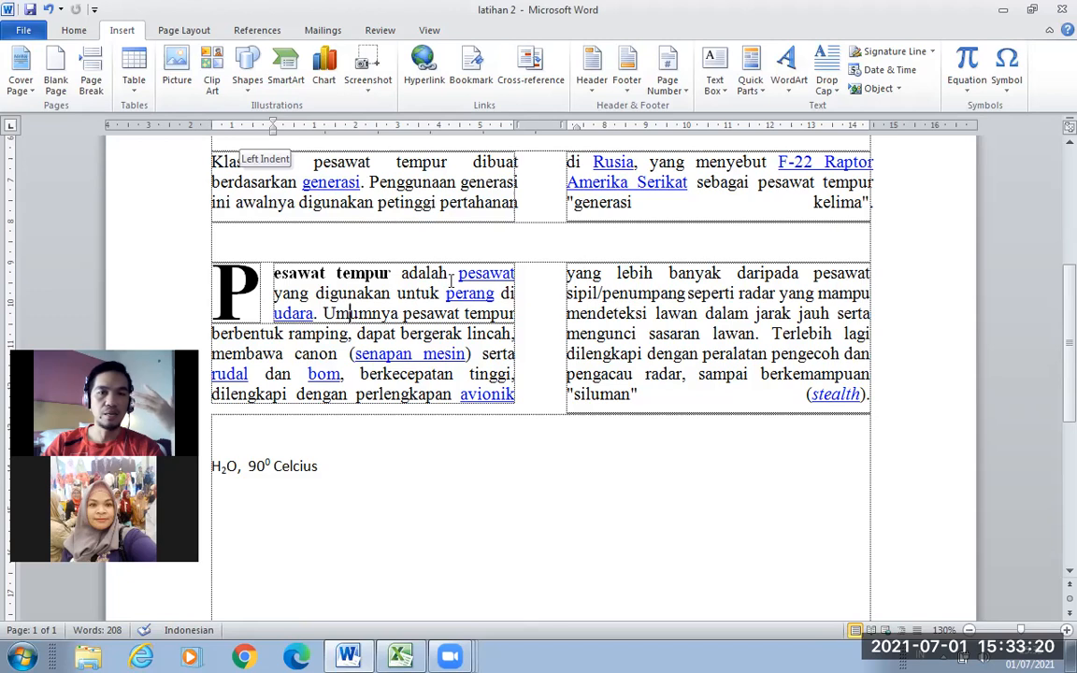
click(826, 74)
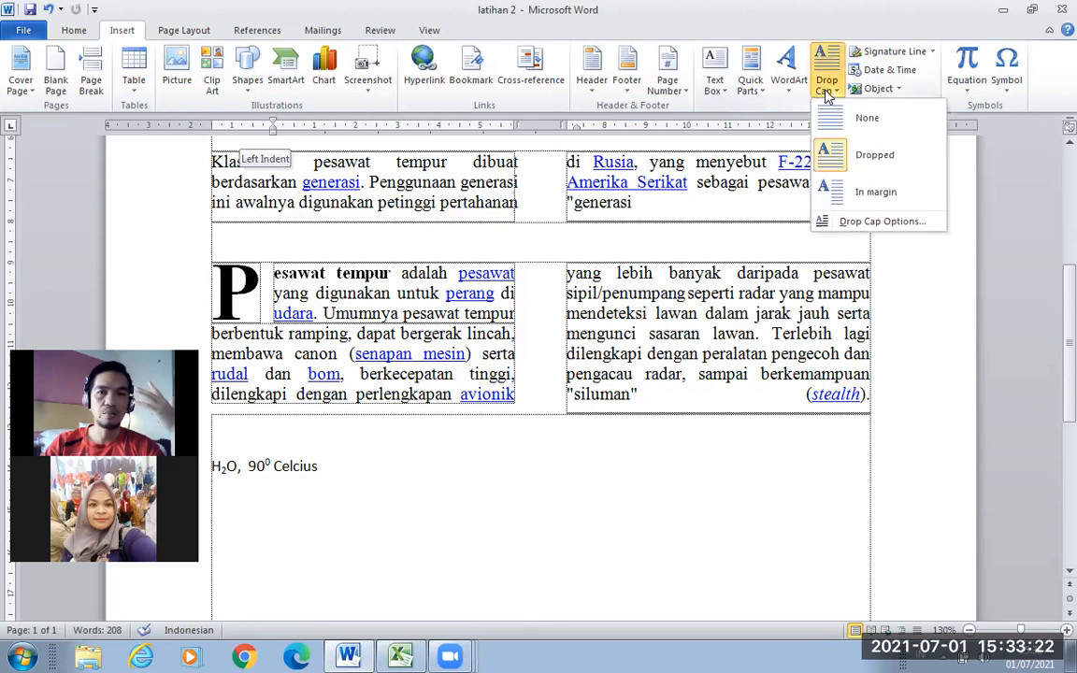
click(894, 227)
drag(628, 175, 598, 178)
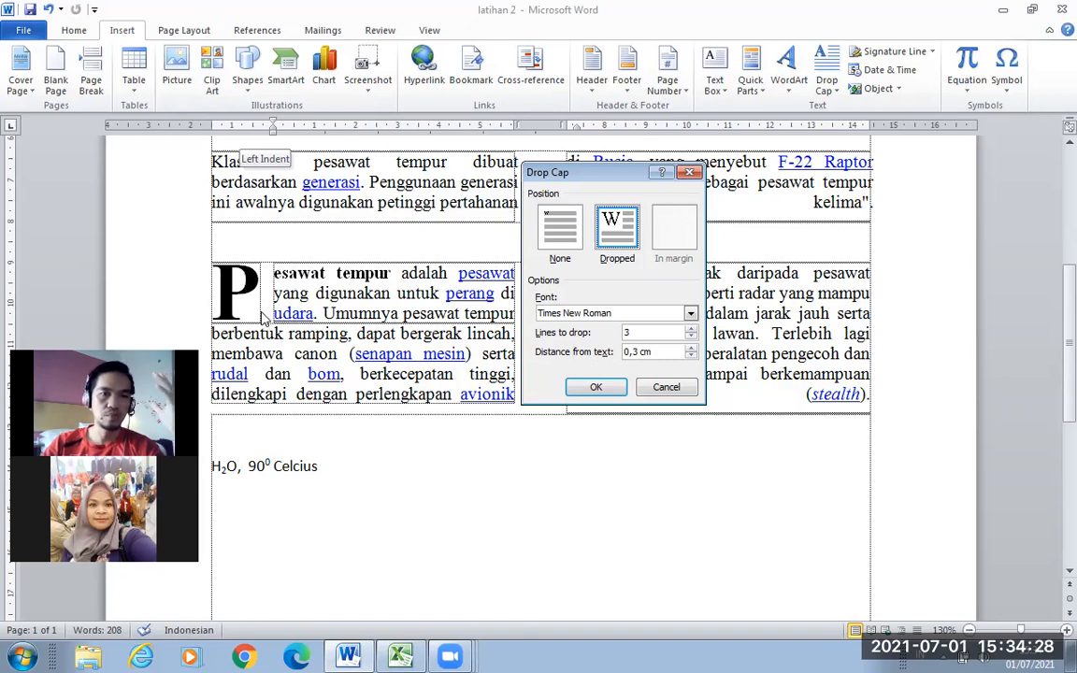
scroll(625, 351, down, 1)
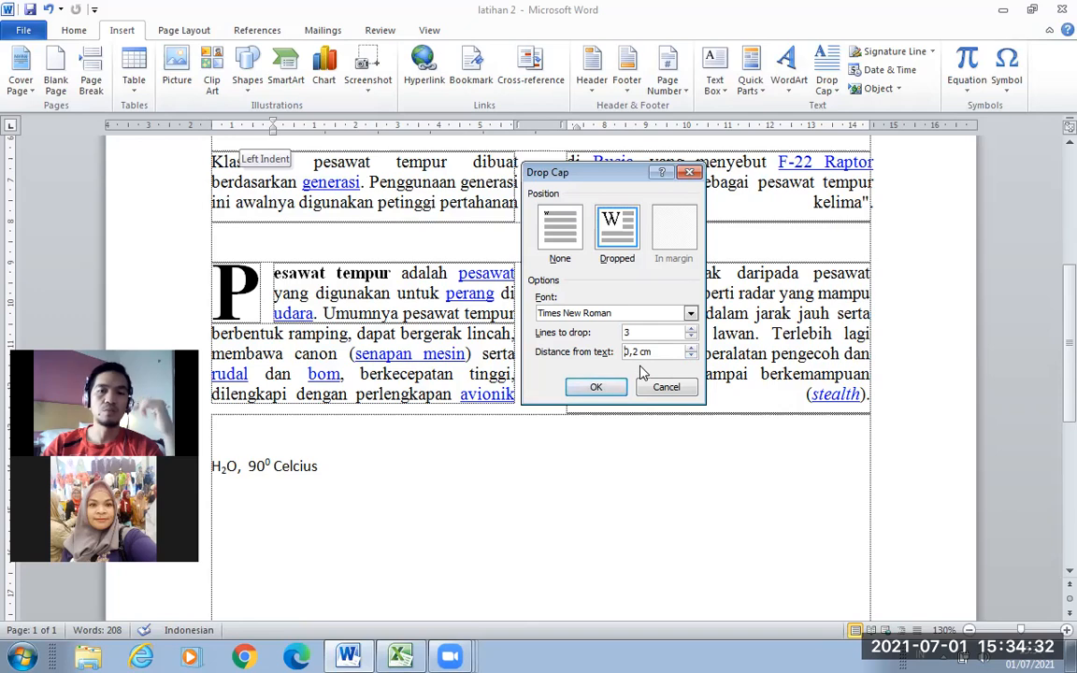
click(596, 389)
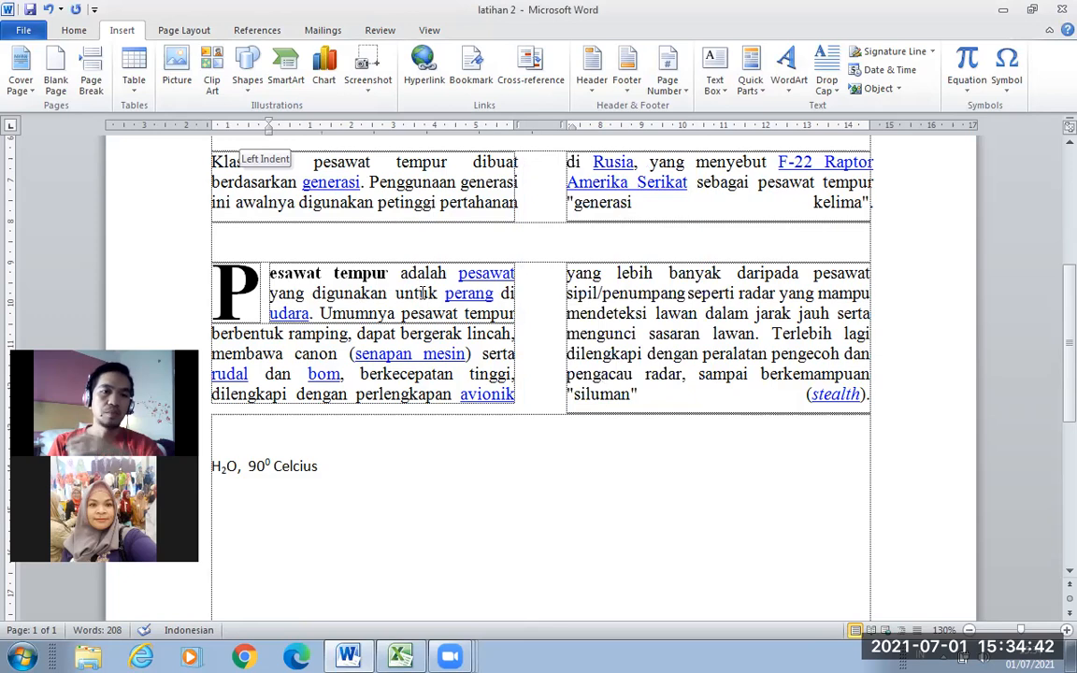
click(656, 313)
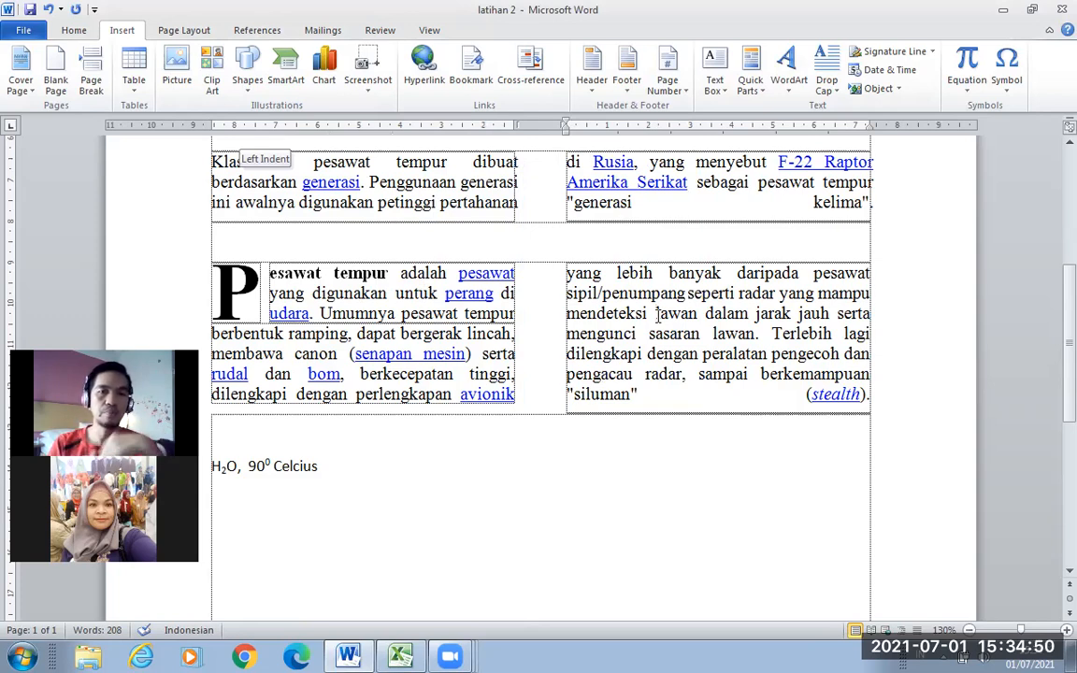
With the cursor in the first paragraph, check the clip art media types and search for "share", including Bing content
scroll(634, 300, up, 5)
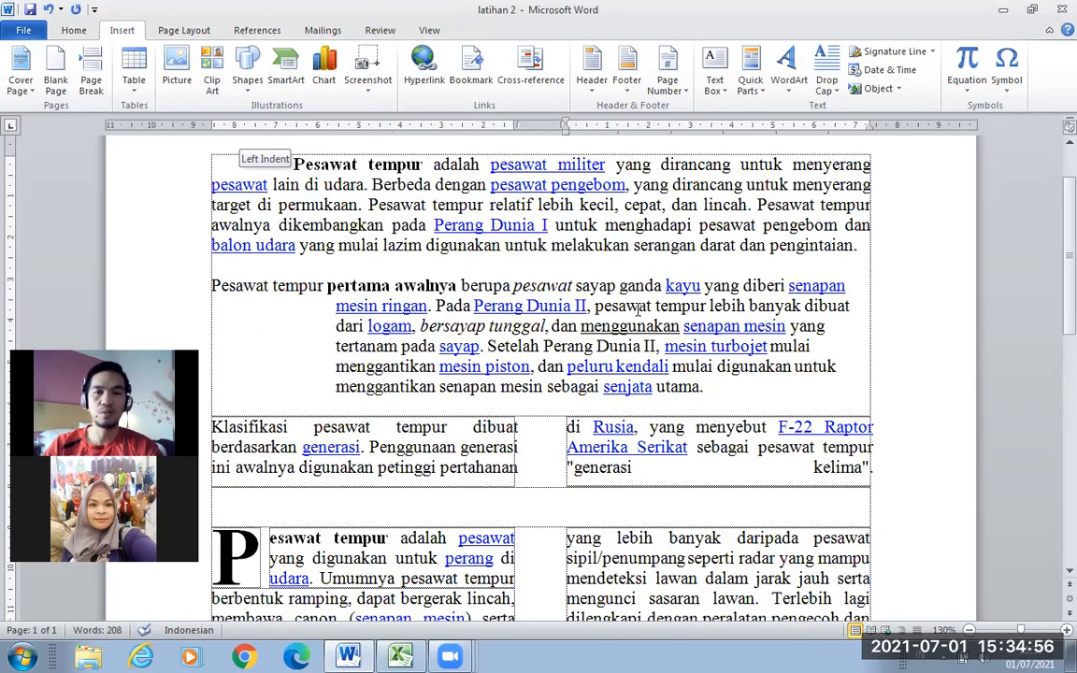
click(619, 308)
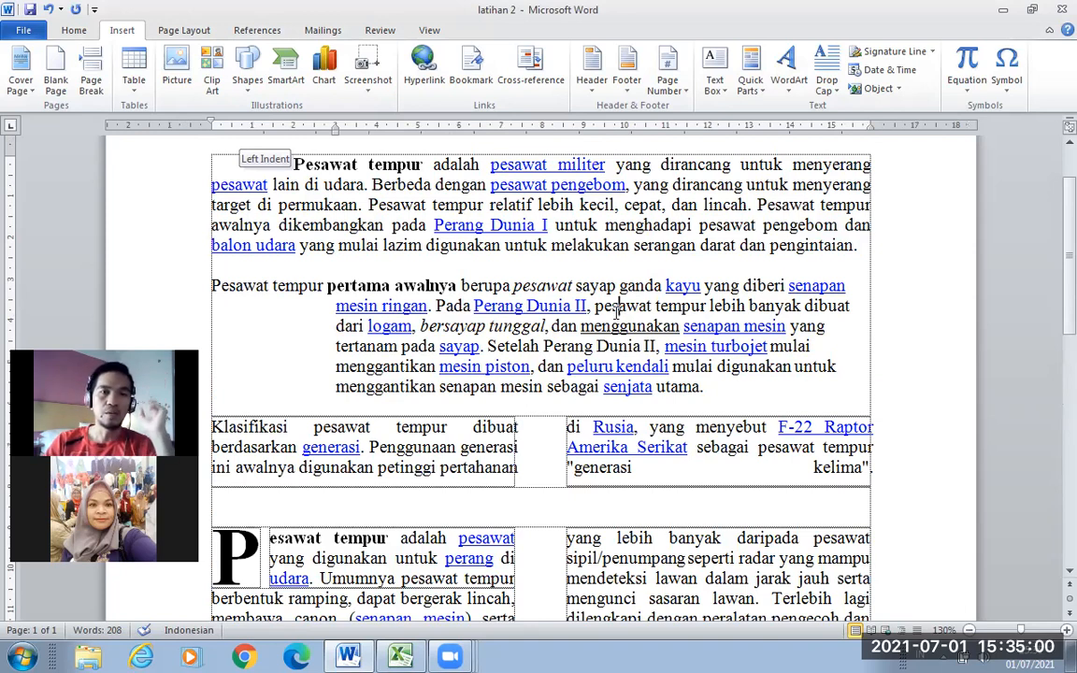
click(551, 245)
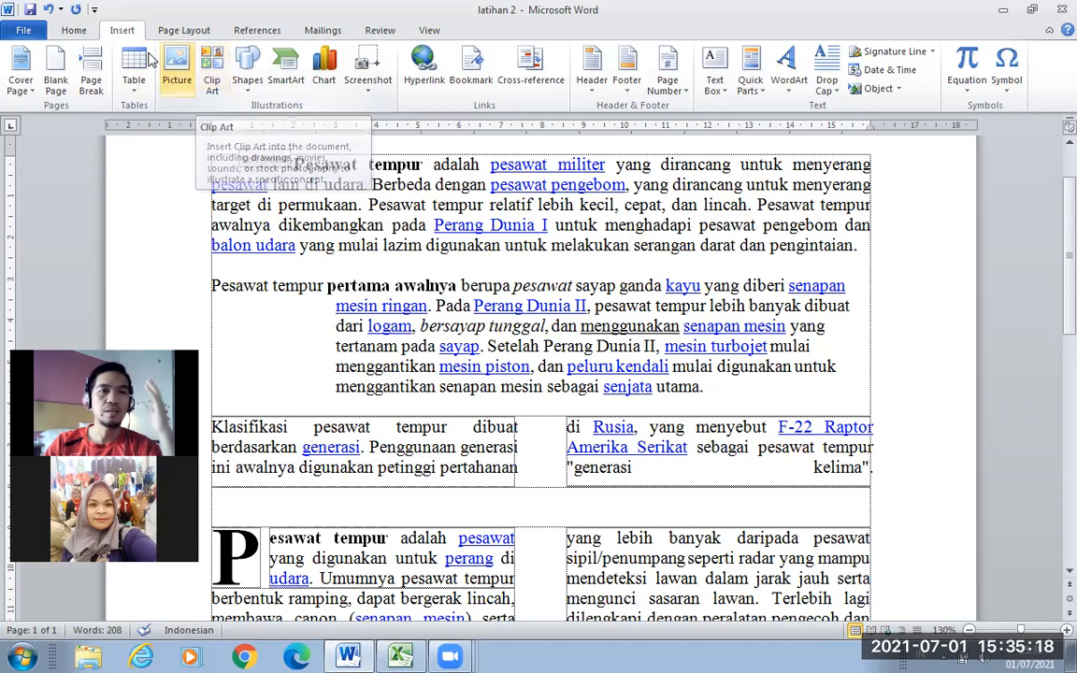
click(213, 71)
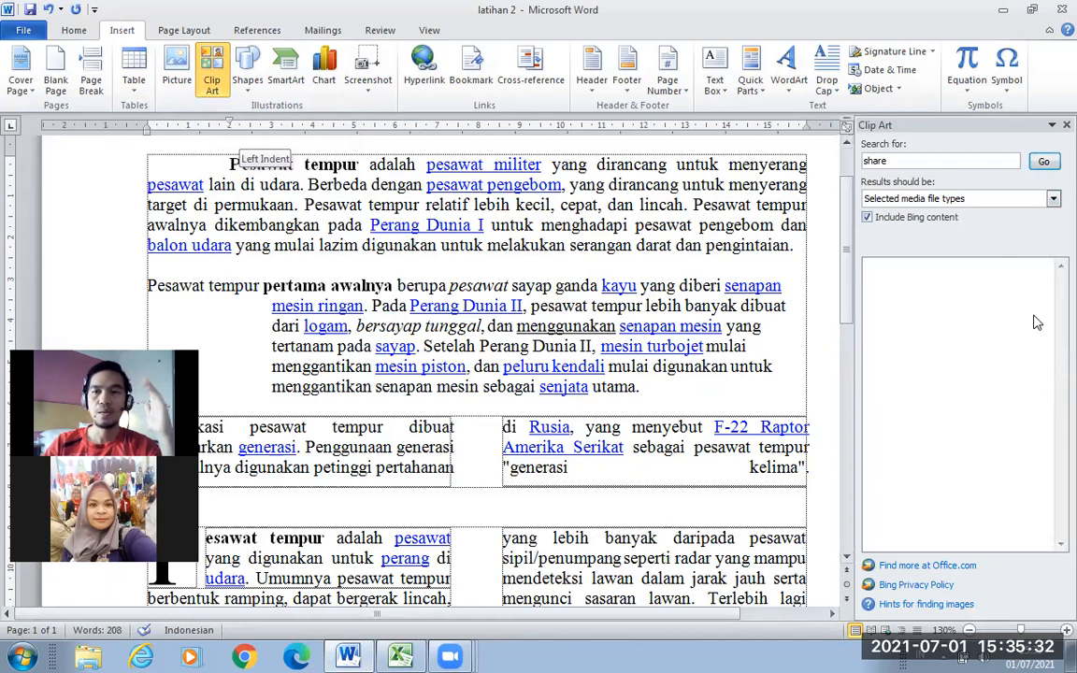
click(1053, 200)
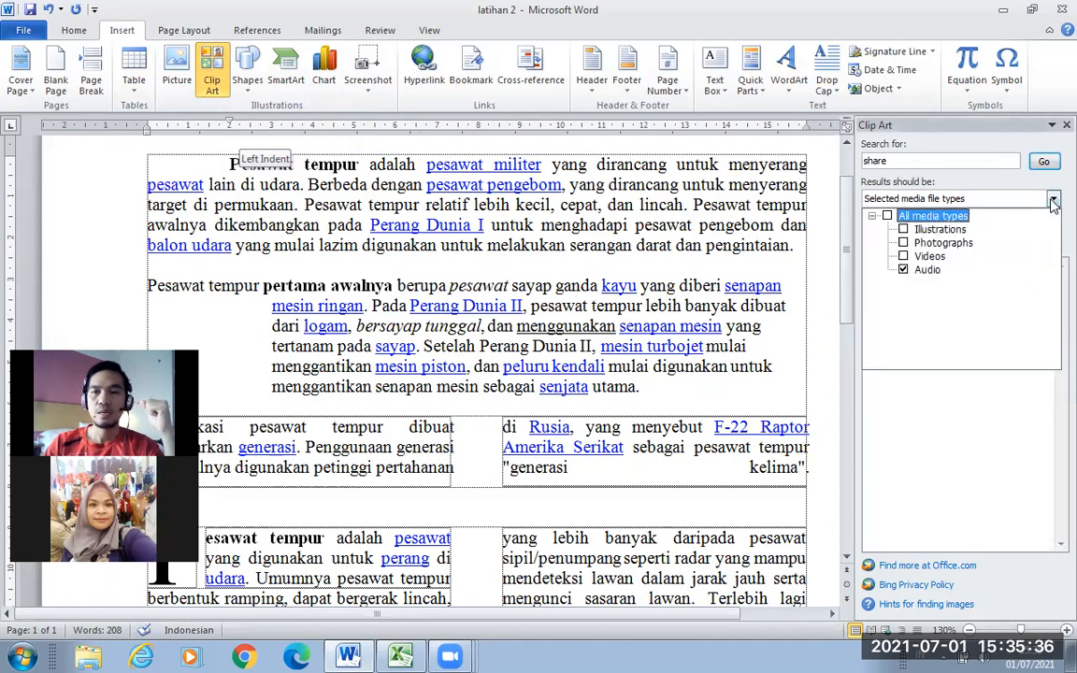
click(1052, 202)
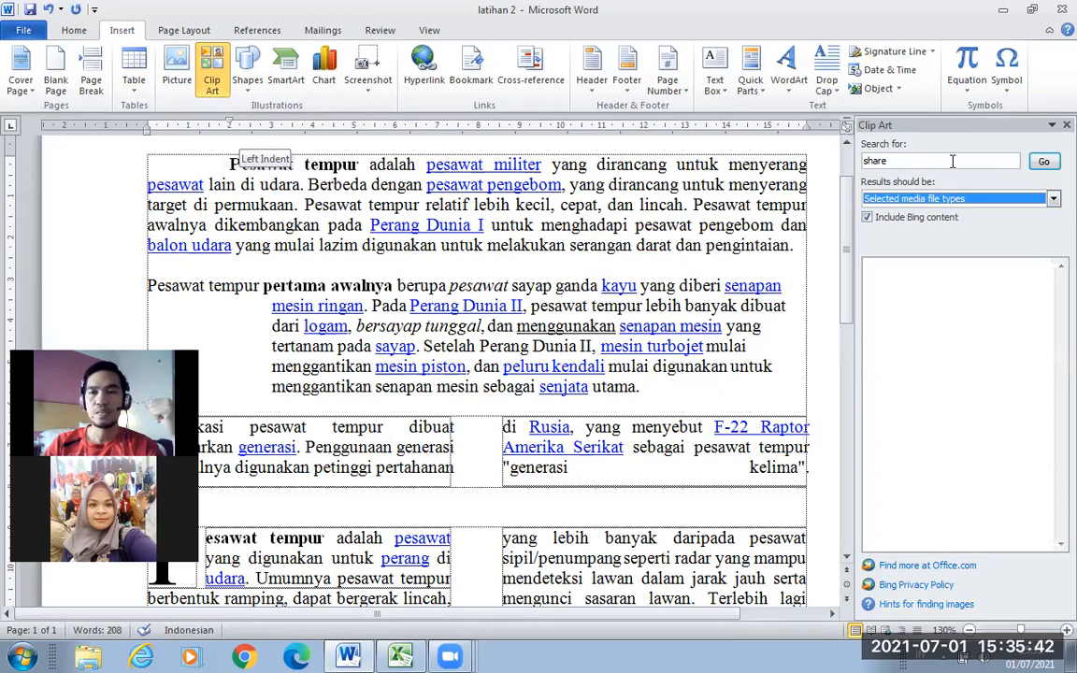
click(825, 228)
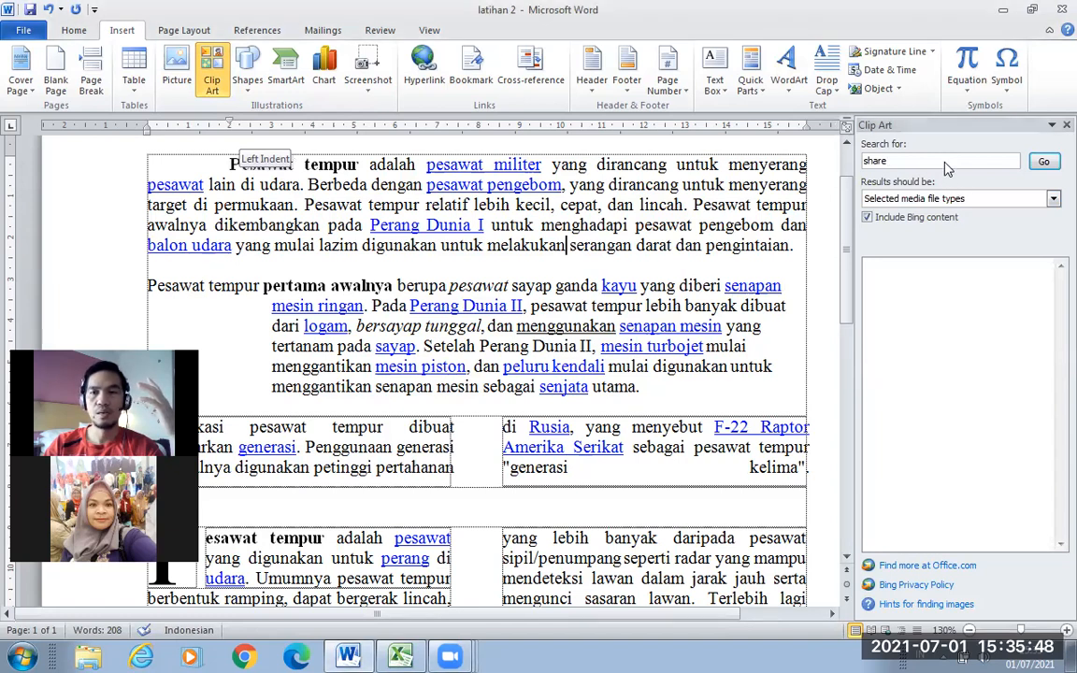
click(1043, 162)
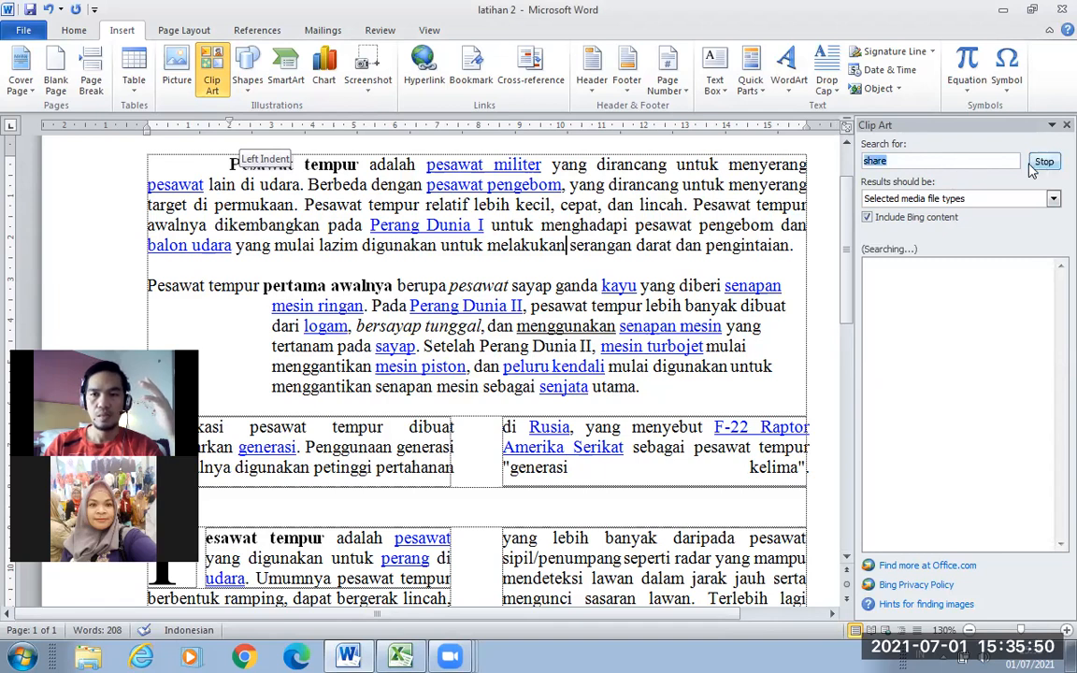
click(907, 161)
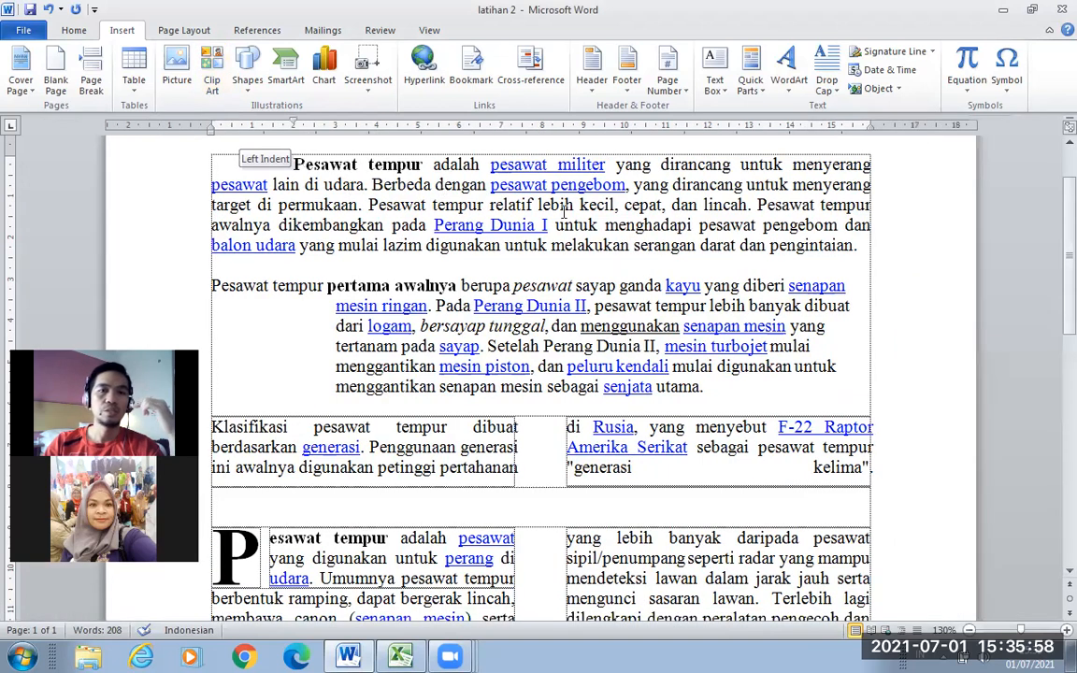
Reopen the clip art search from the first paragraph's fourth line and search for "share" again
click(599, 226)
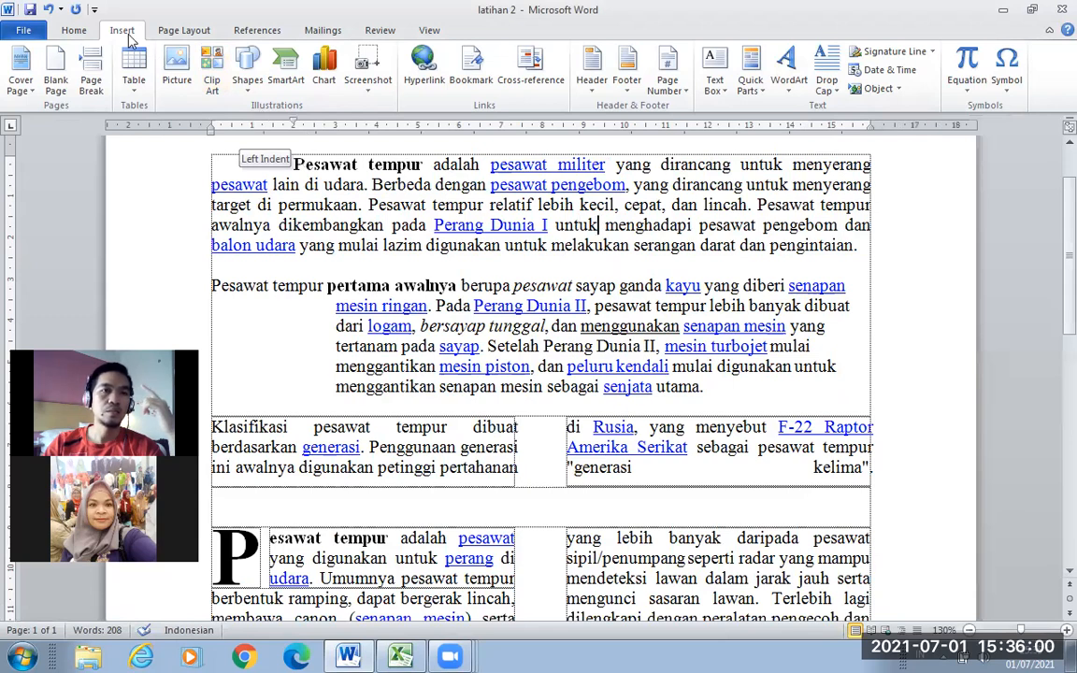
click(212, 79)
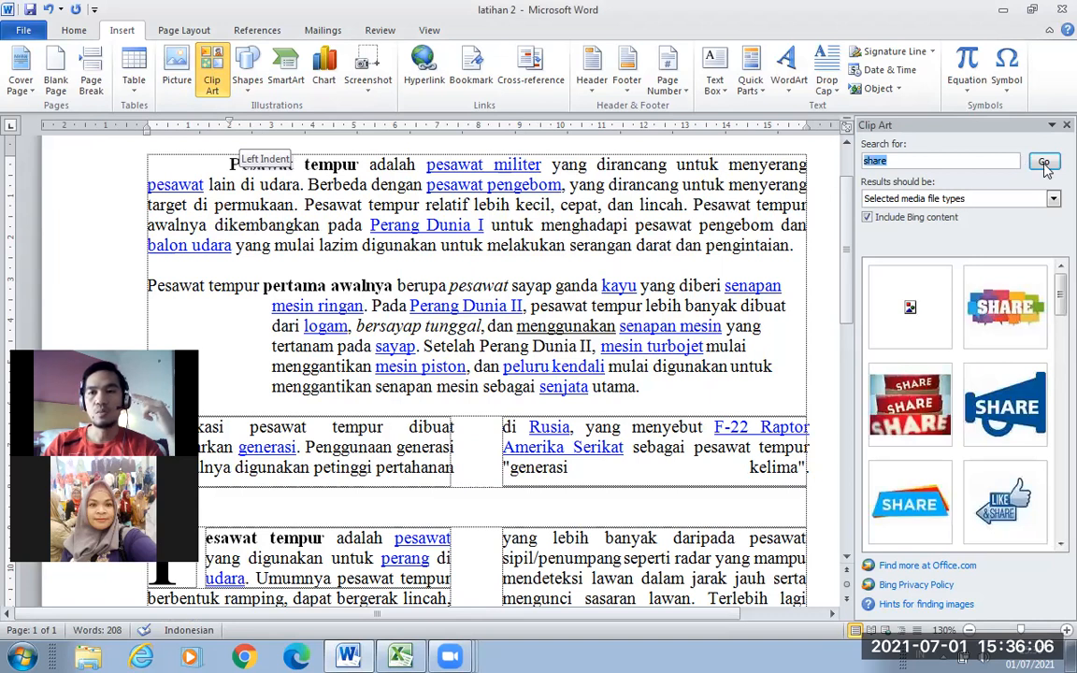
click(911, 160)
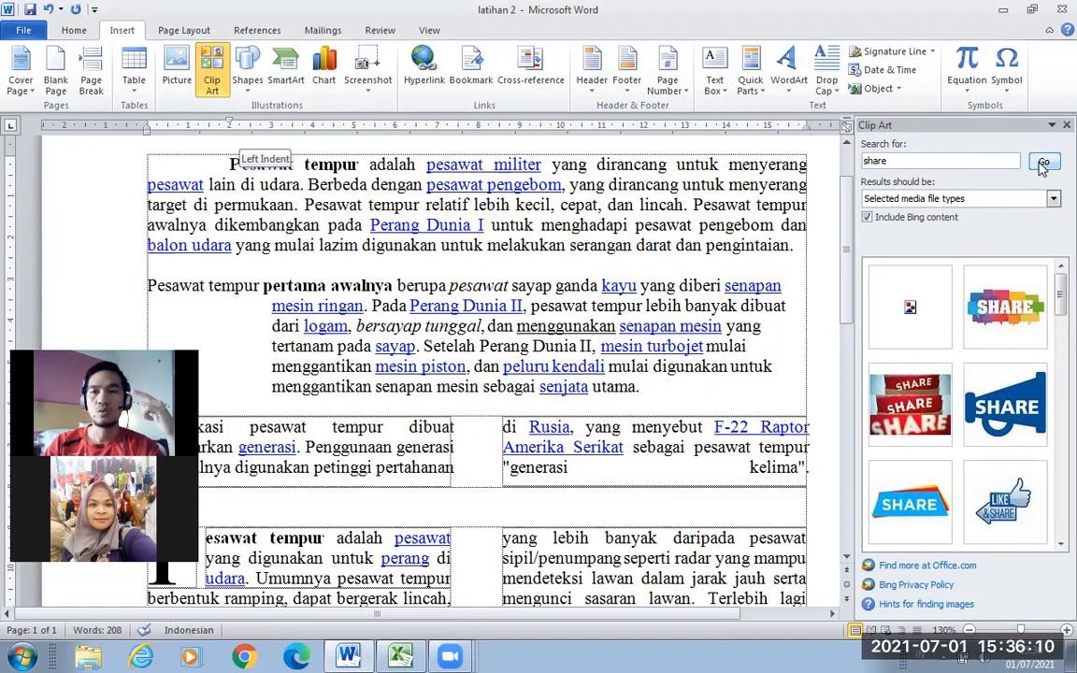
click(1043, 163)
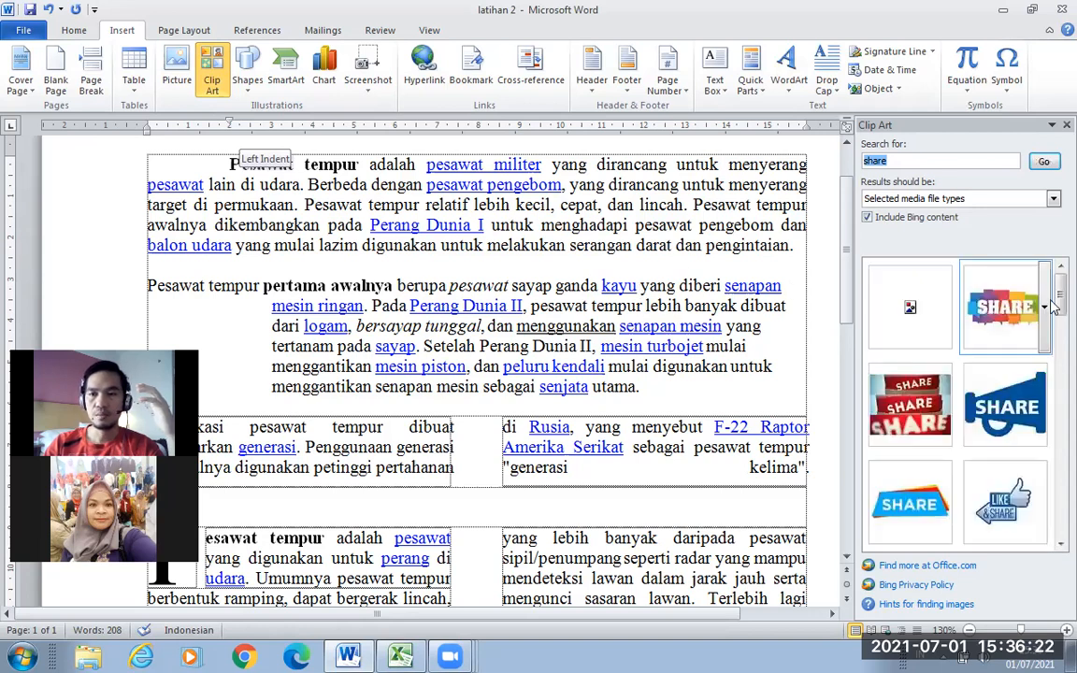
Insert the thumbs-up "Like & Share" clip art into the first paragraph and try to delete it, accepting the clip's removal from Clip Organizer
scroll(1053, 335, down, 4)
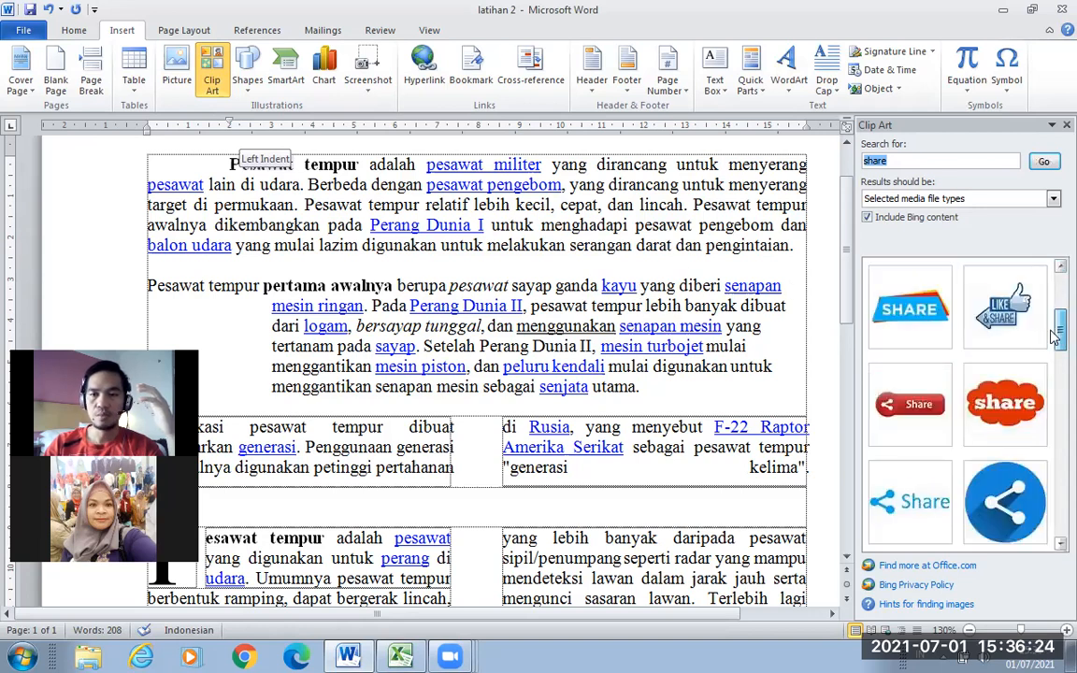
scroll(1051, 358, up, 4)
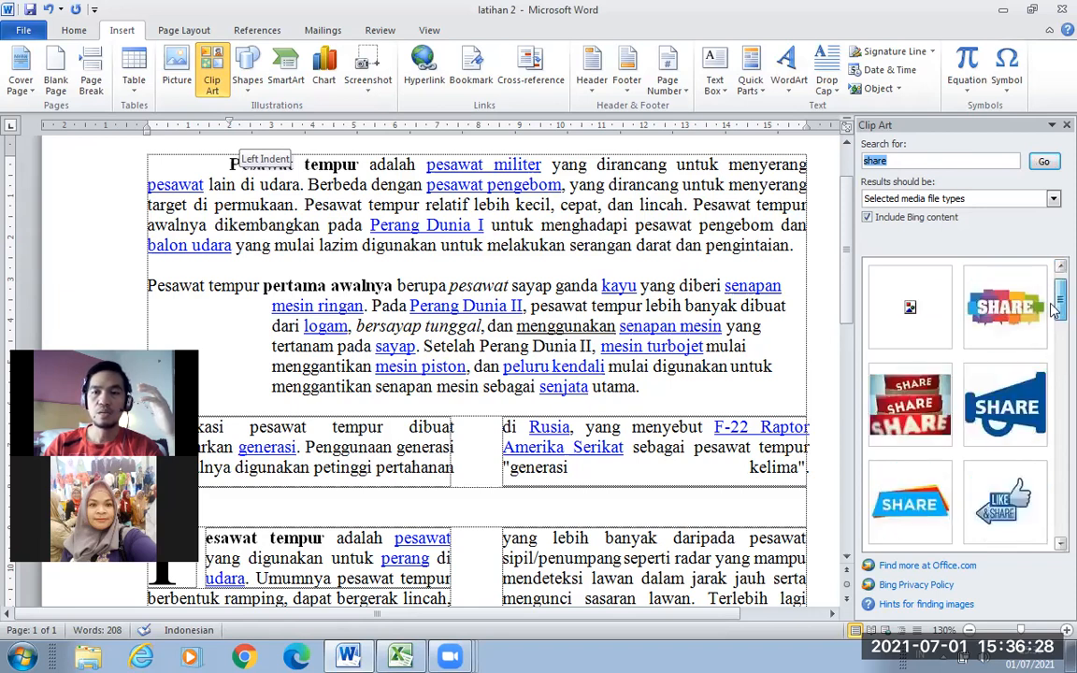
scroll(1053, 311, down, 1)
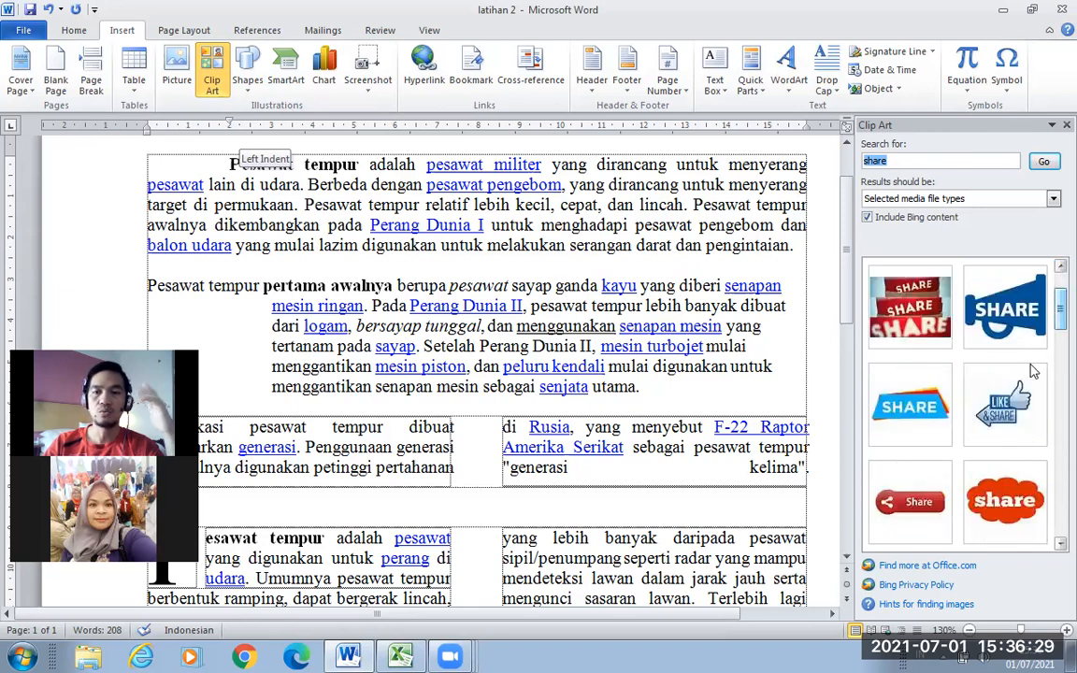
click(1000, 414)
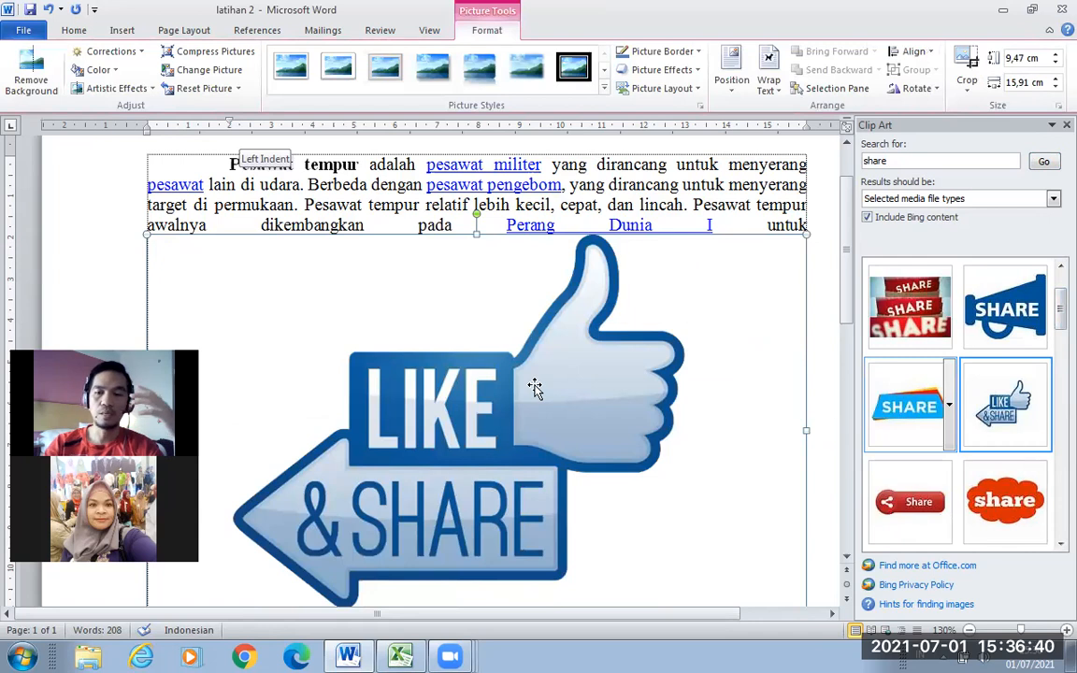
key(Delete)
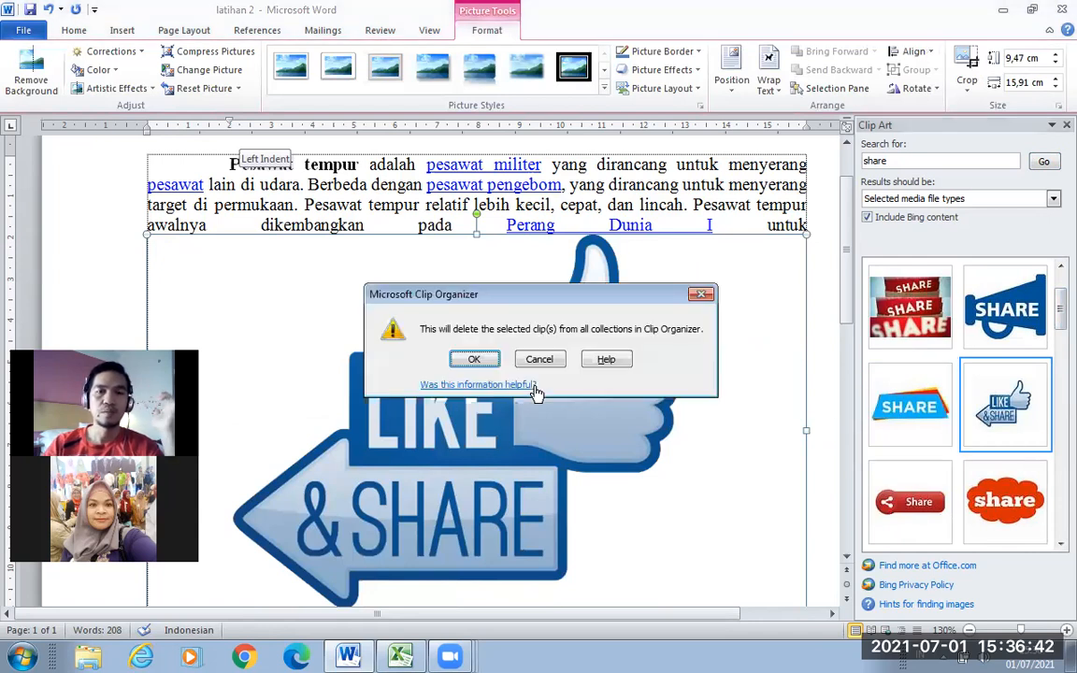
click(474, 359)
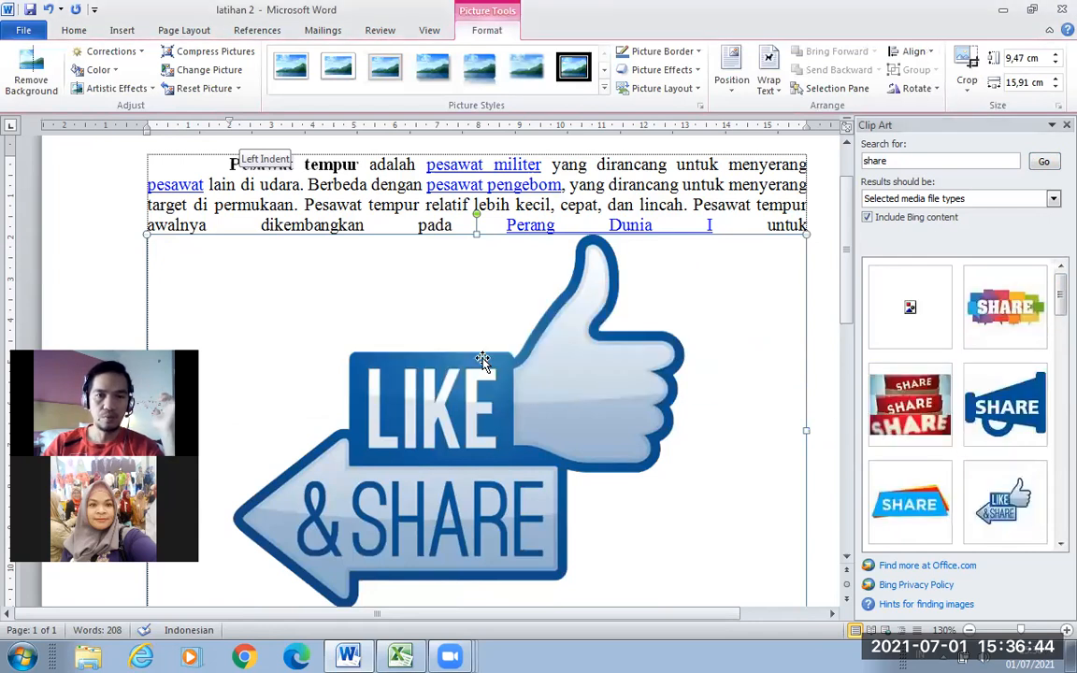
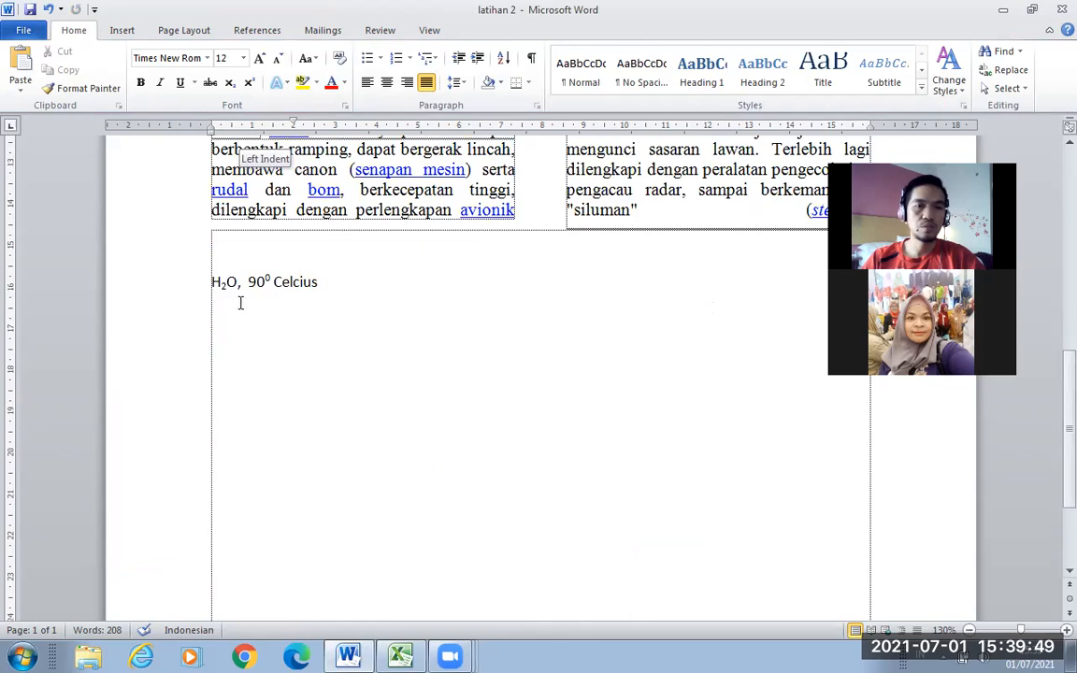
Add ", H2O" after "Celcius" on the formula line below the two-column text
scroll(243, 319, up, 5)
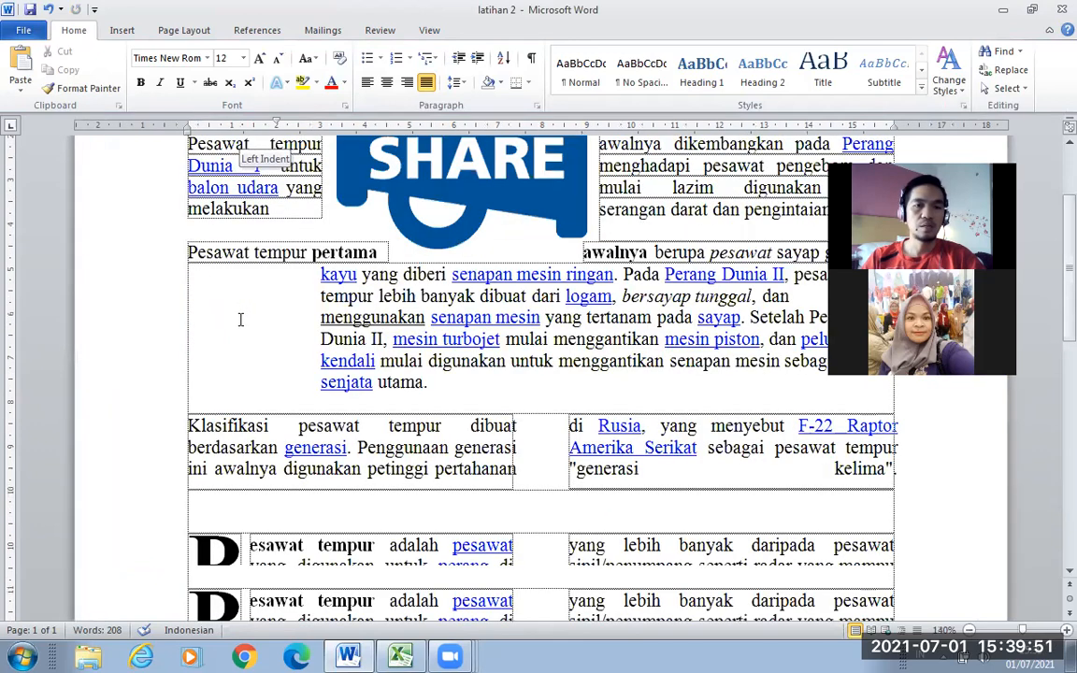
scroll(207, 311, down, 5)
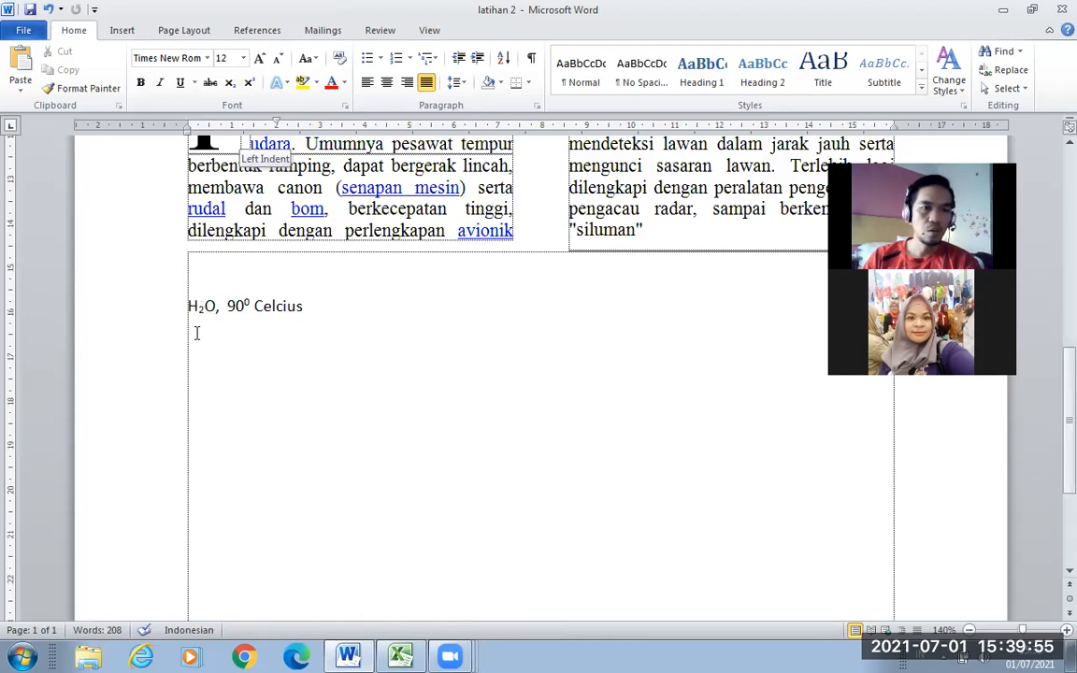
scroll(200, 276, down, 1)
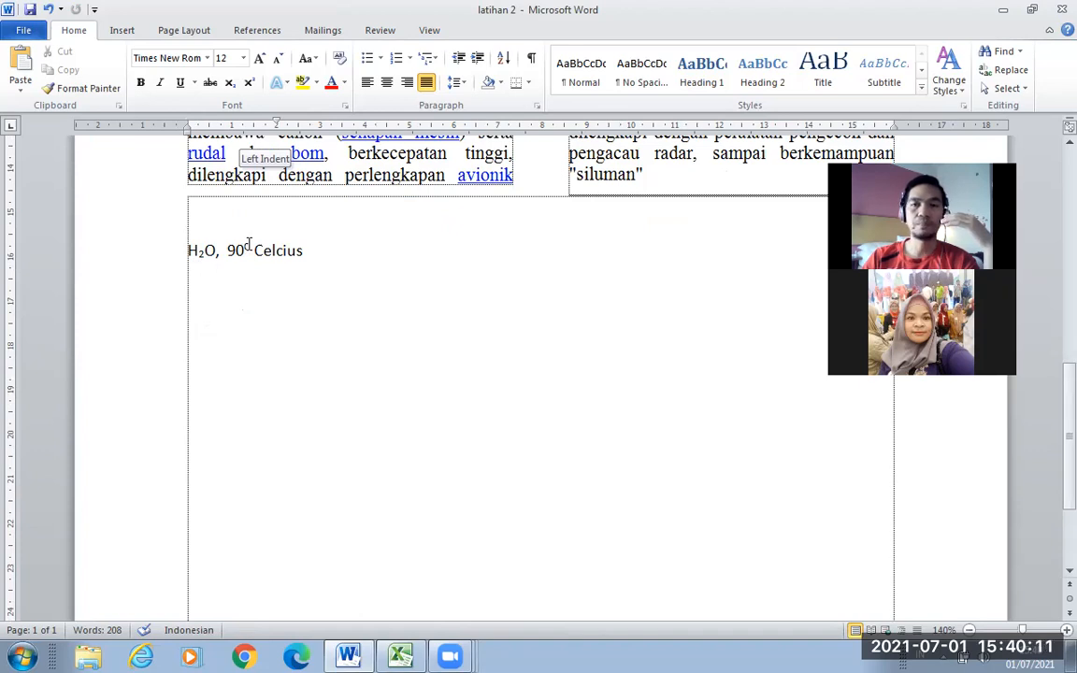
click(340, 250)
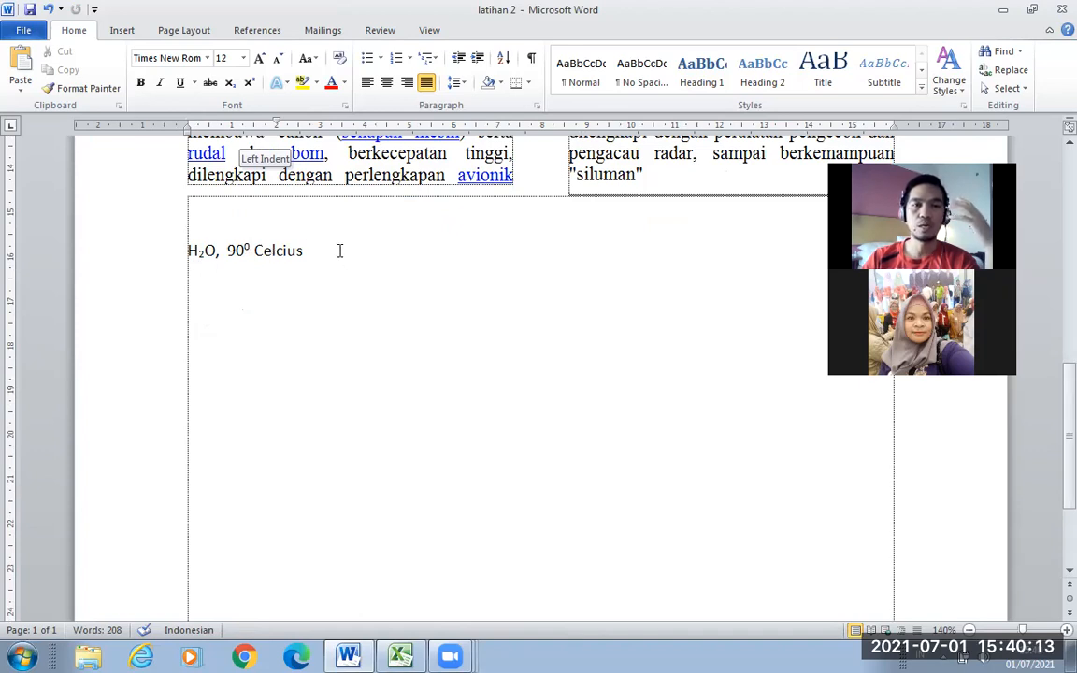
key(Down)
text(,)
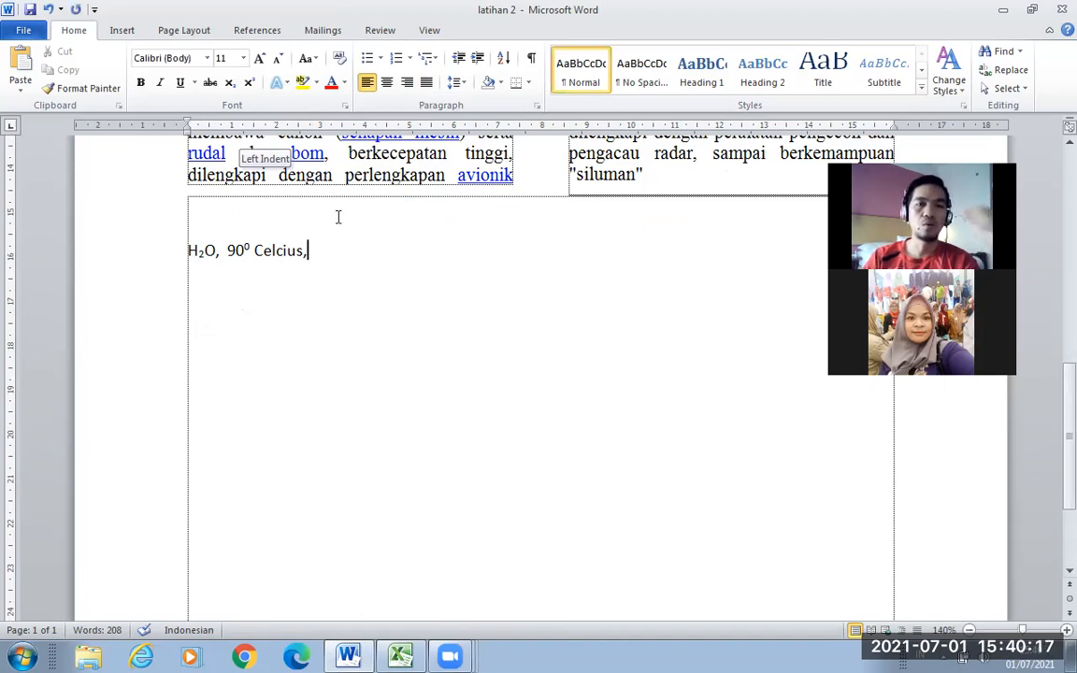
text( H20)
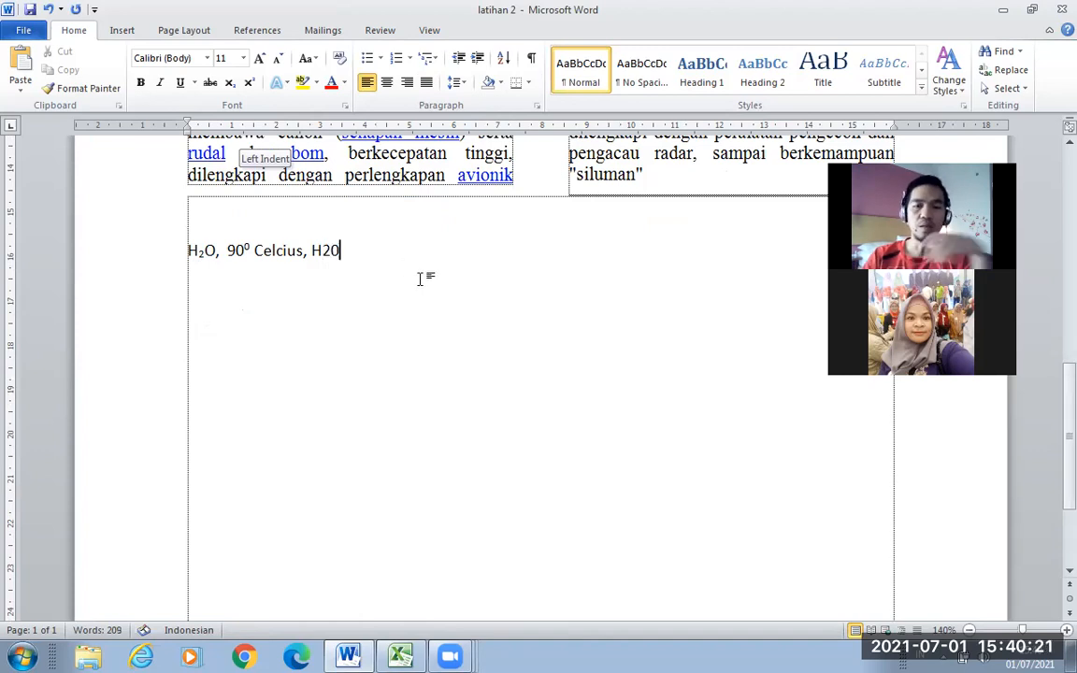
key(BackSpace)
text(O)
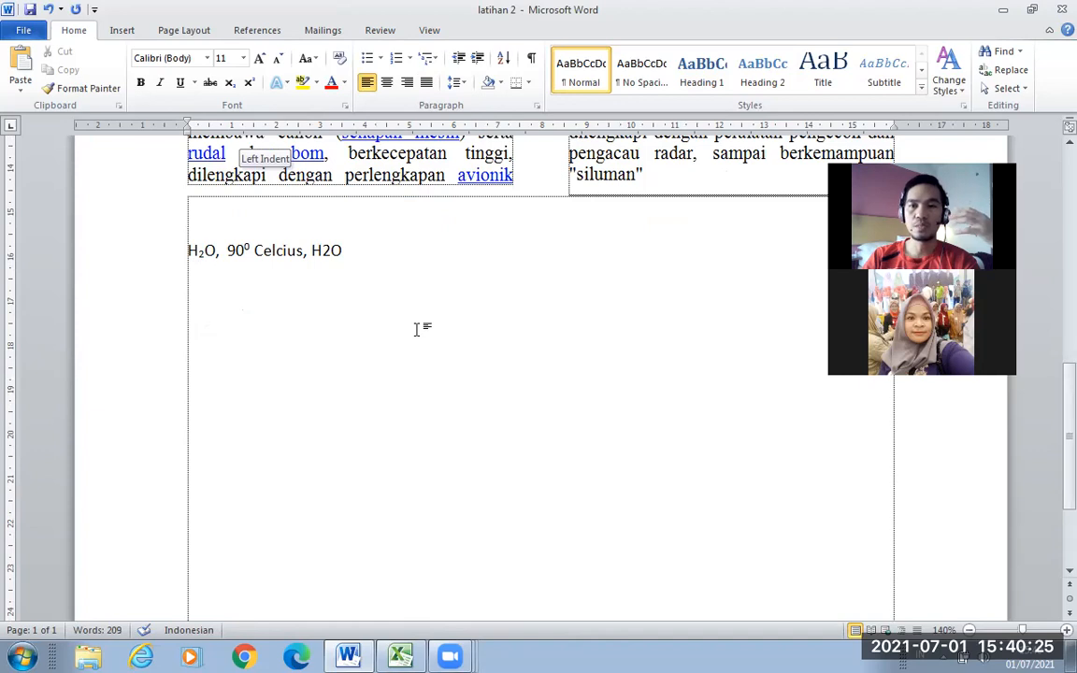
Format the 2 in the newly added H2O as subscript
click(322, 251)
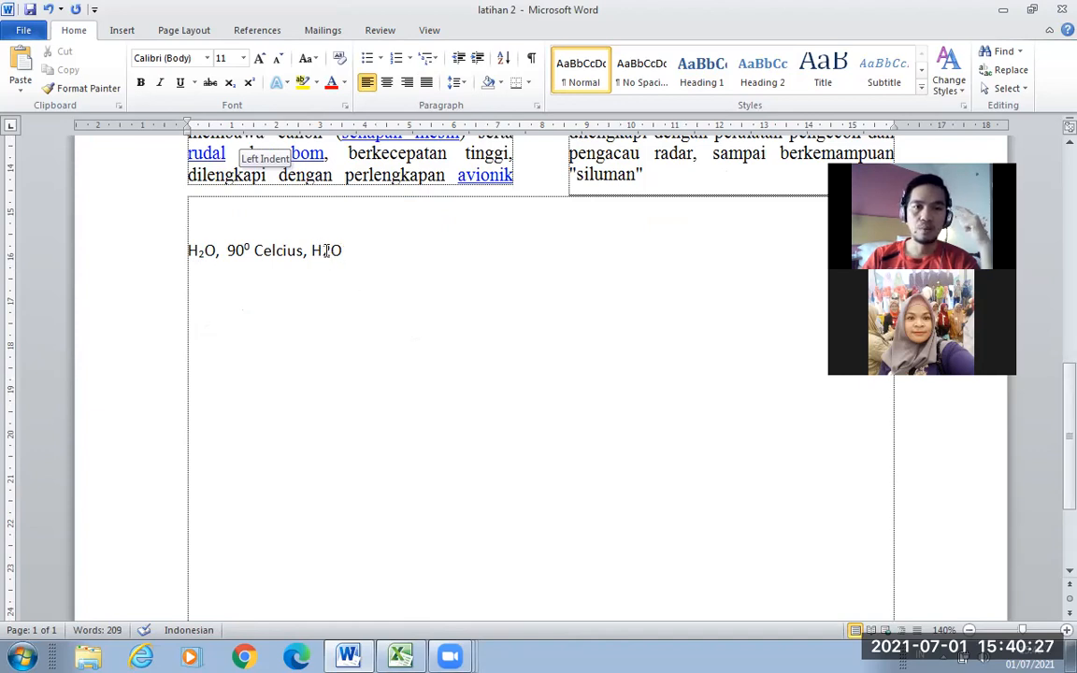
key(shift+Right)
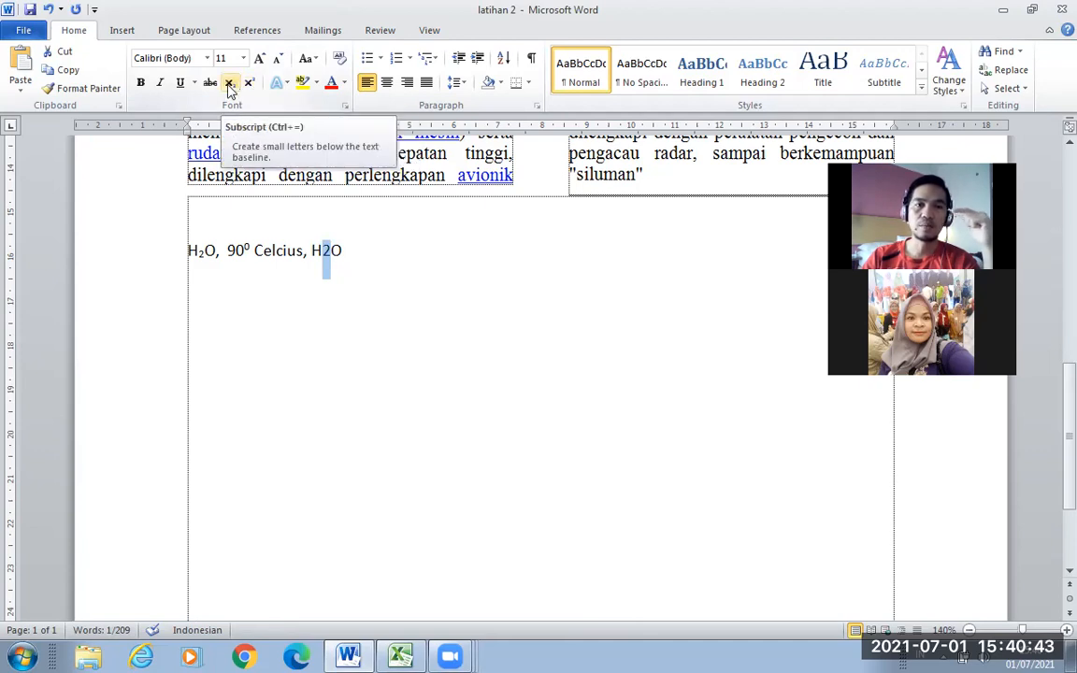
key(ctrl+equal)
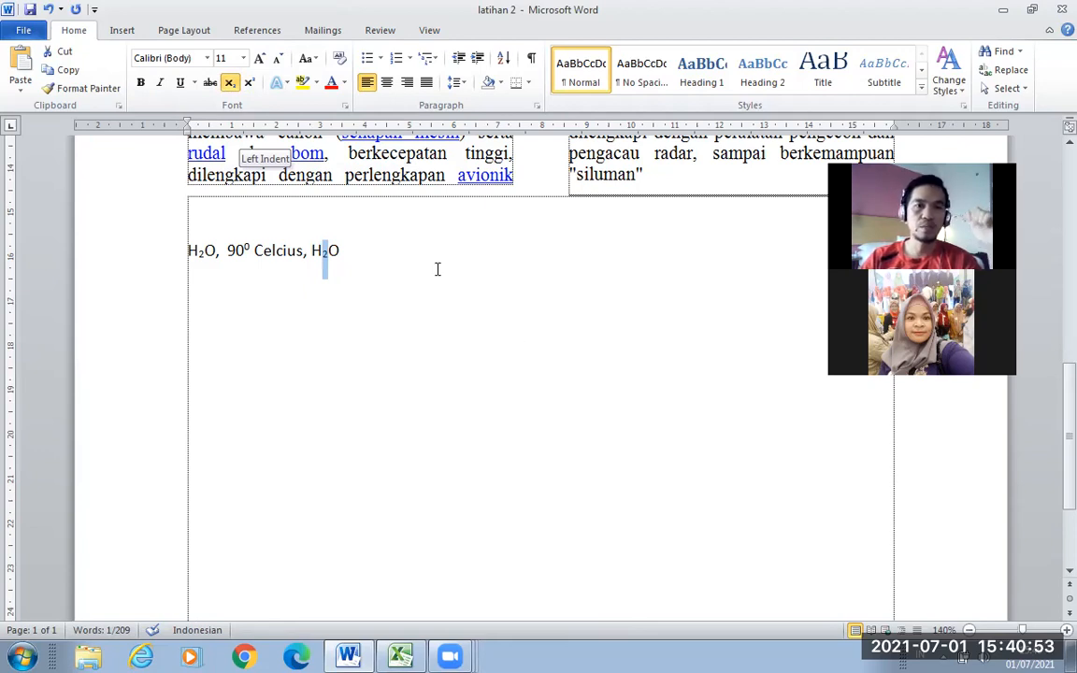
Switch the selected 2 back and forth between superscript and subscript, ending on subscript
click(249, 83)
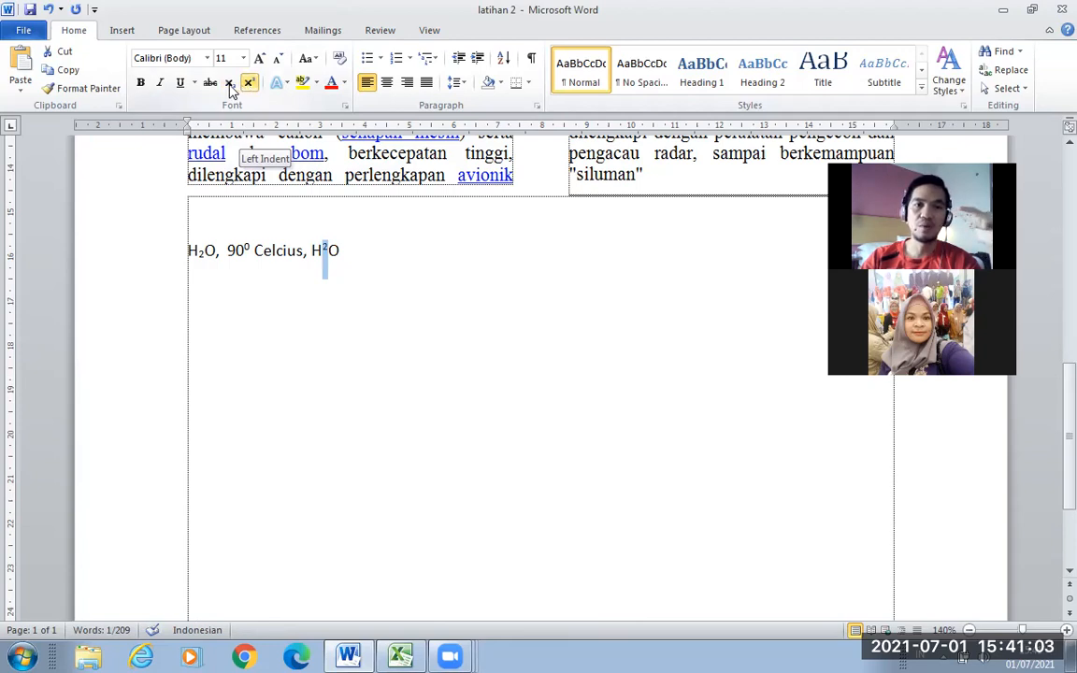
click(229, 83)
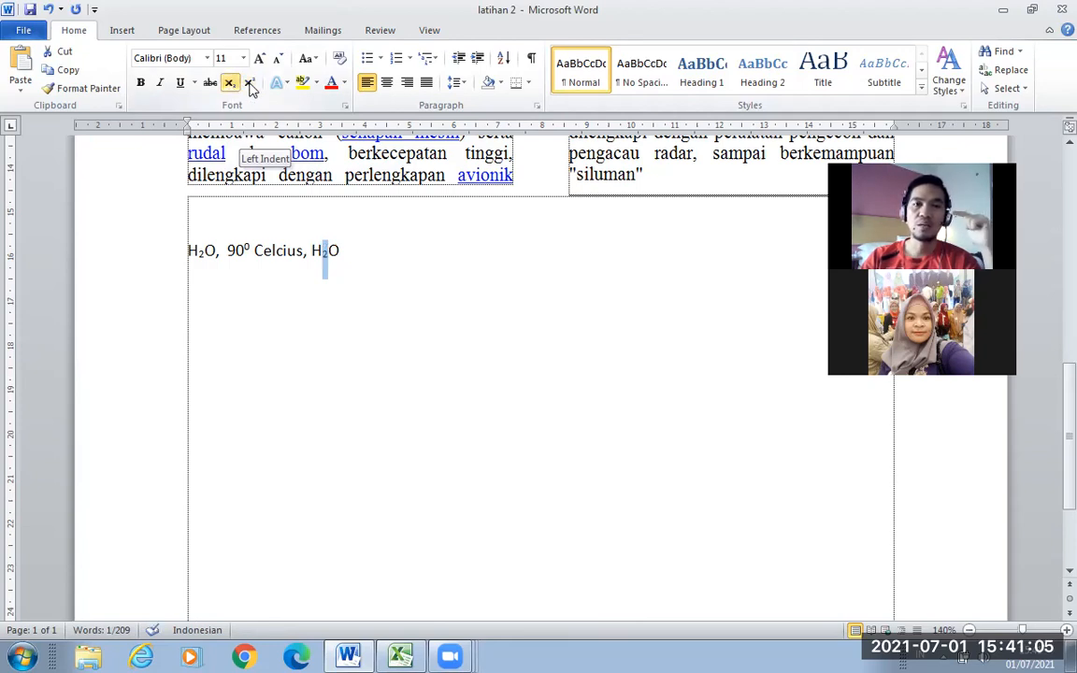
click(250, 83)
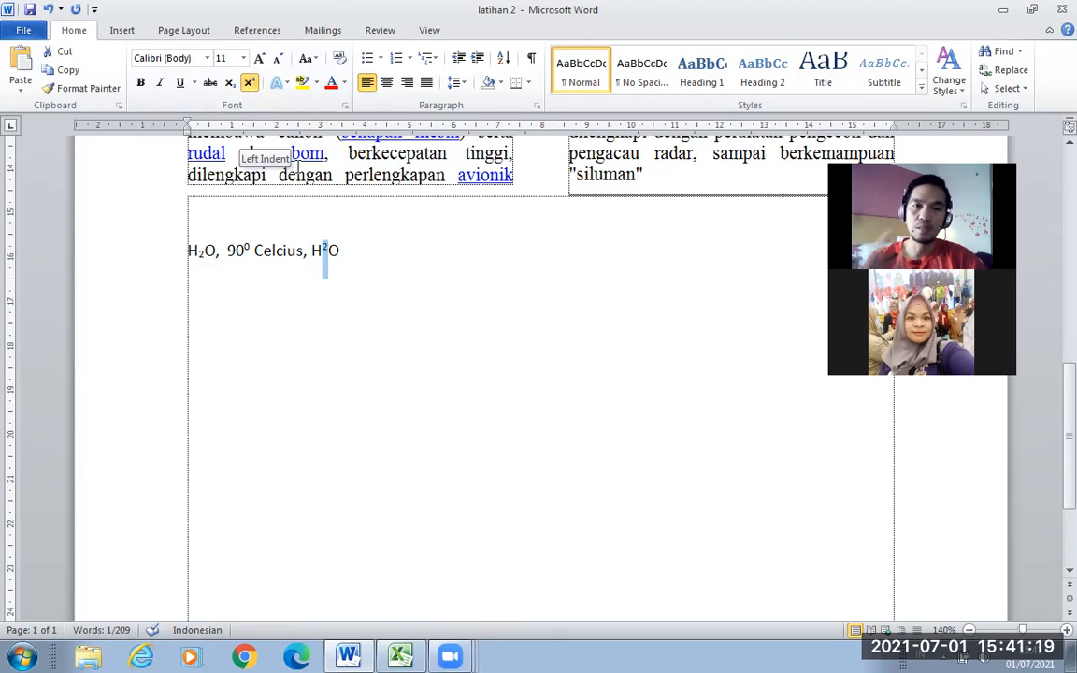
key(ctrl+equal)
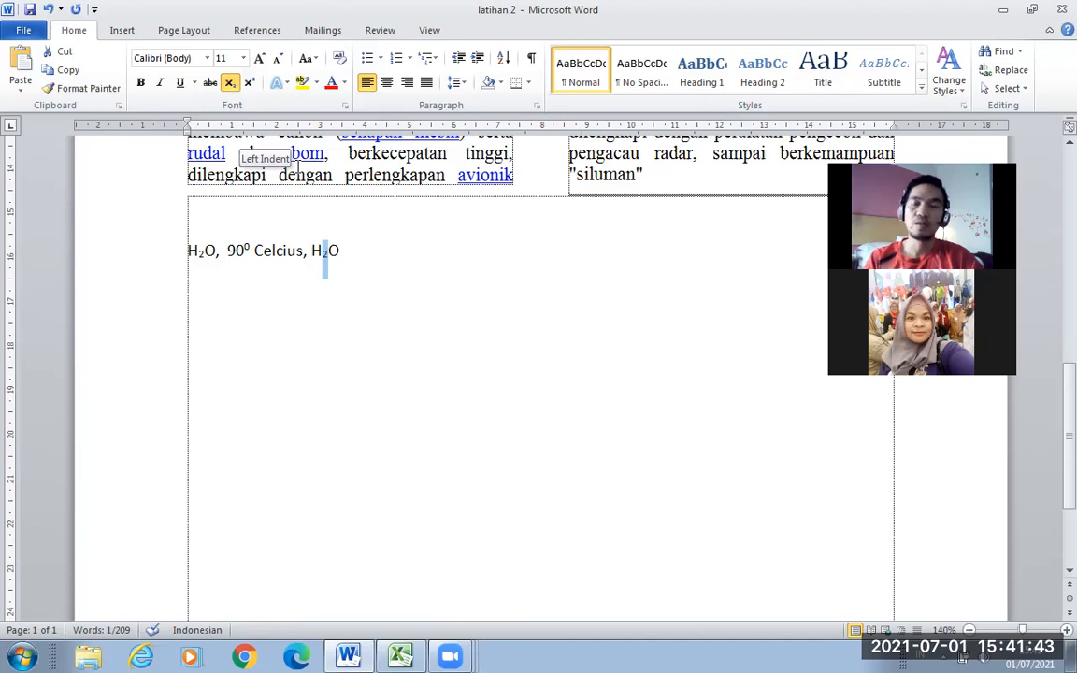
key(ctrl+shift+equal)
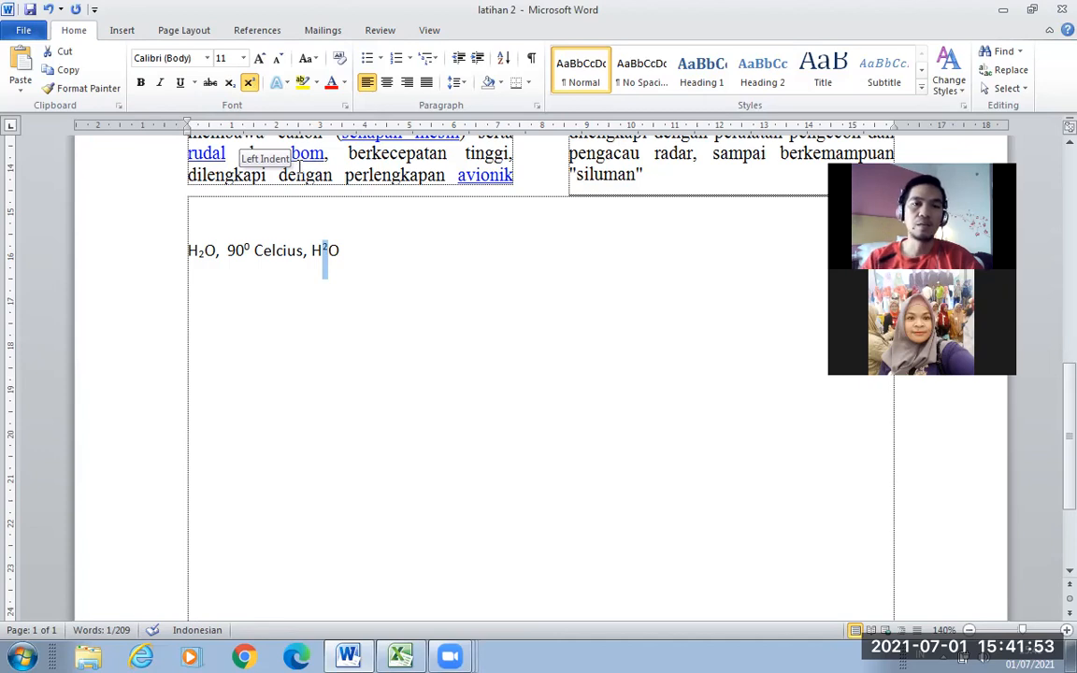
click(231, 84)
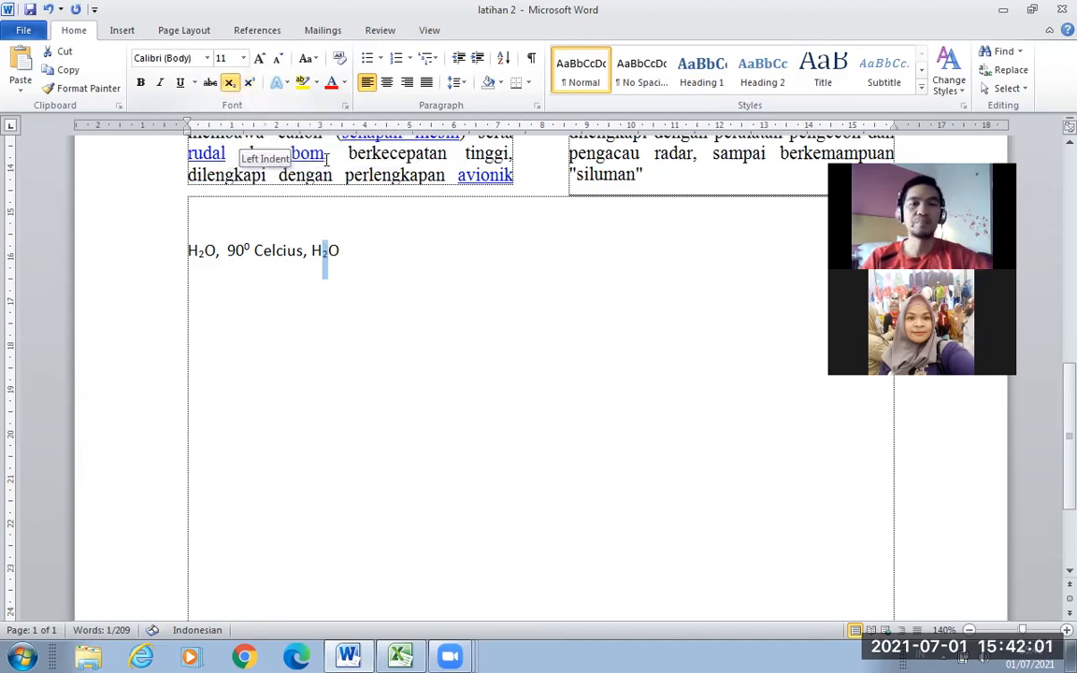
Add ", 900 CELCIUS" at the end of the formula line
click(384, 251)
text(,)
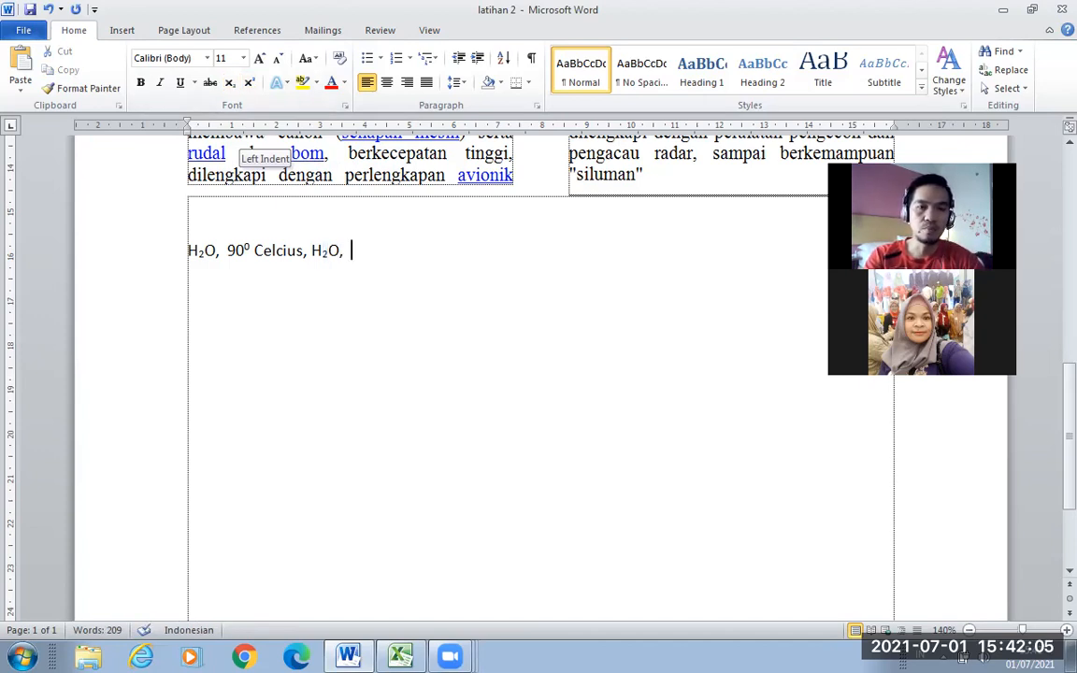
text( 900 cE)
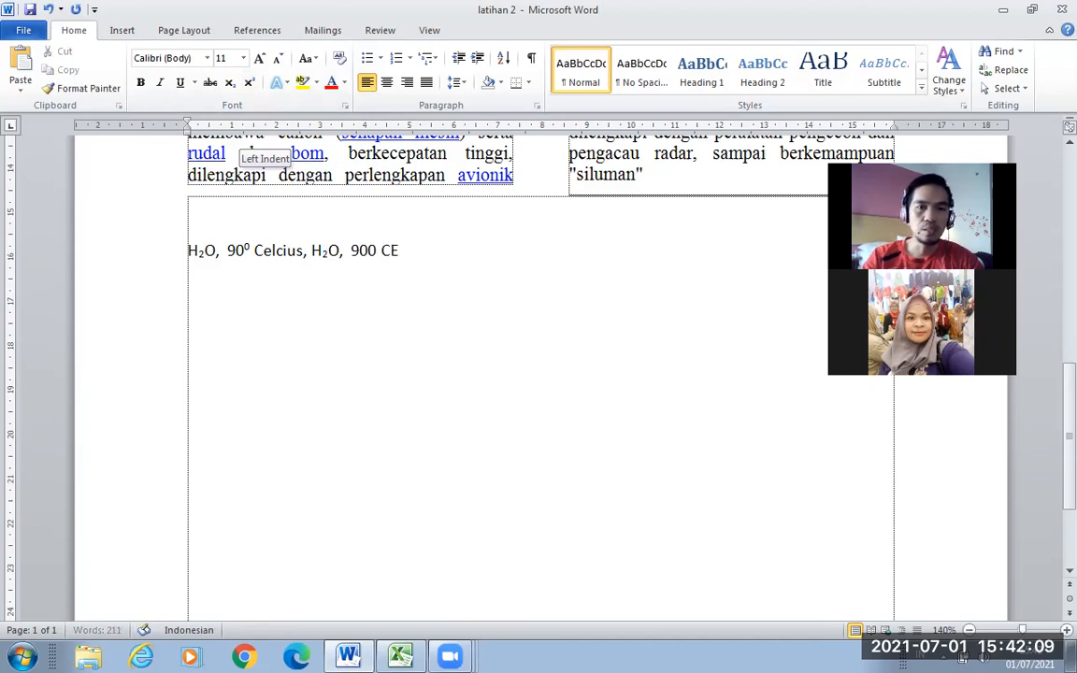
text(LCIUS)
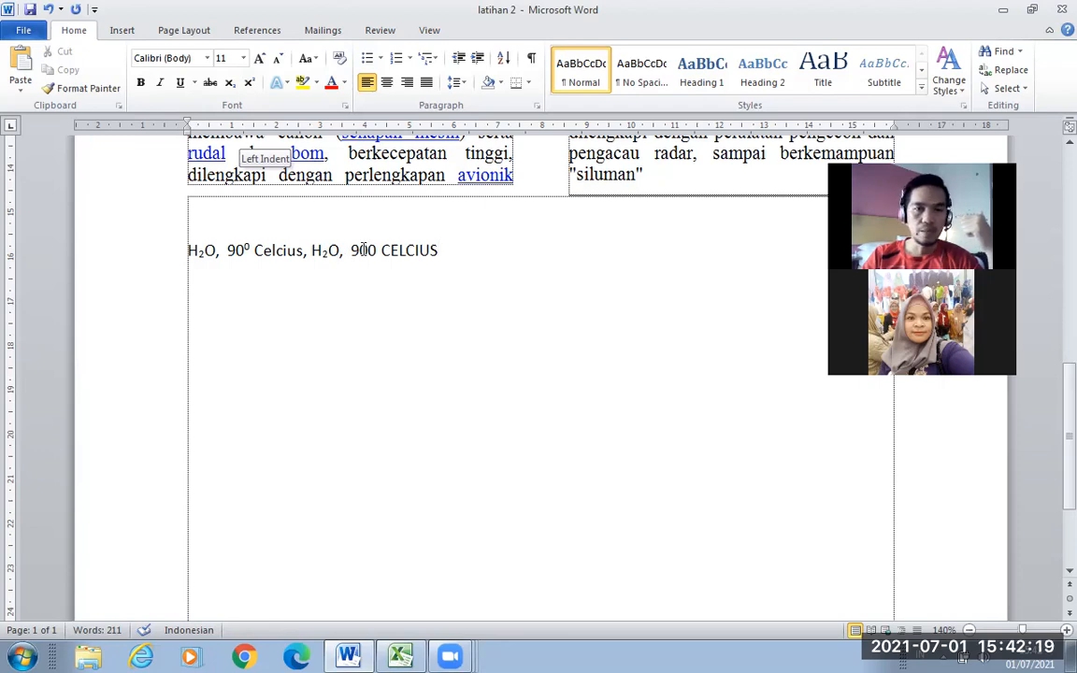
Make the last 0 of 900 superscript, toggling the format off and on again
drag(367, 251, 376, 252)
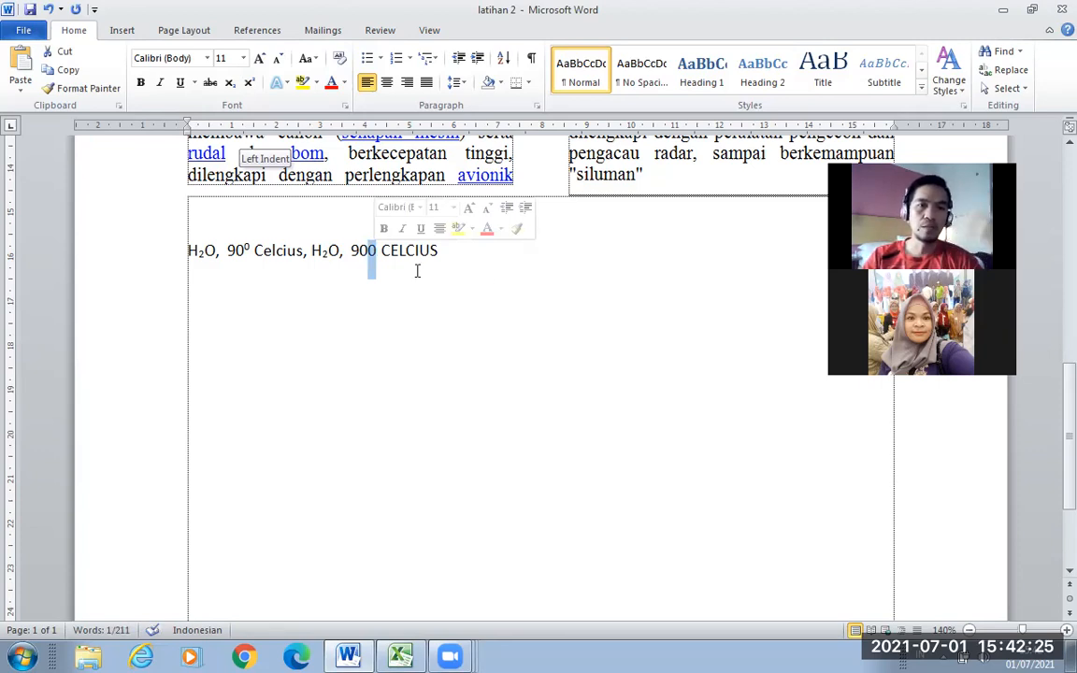
click(249, 86)
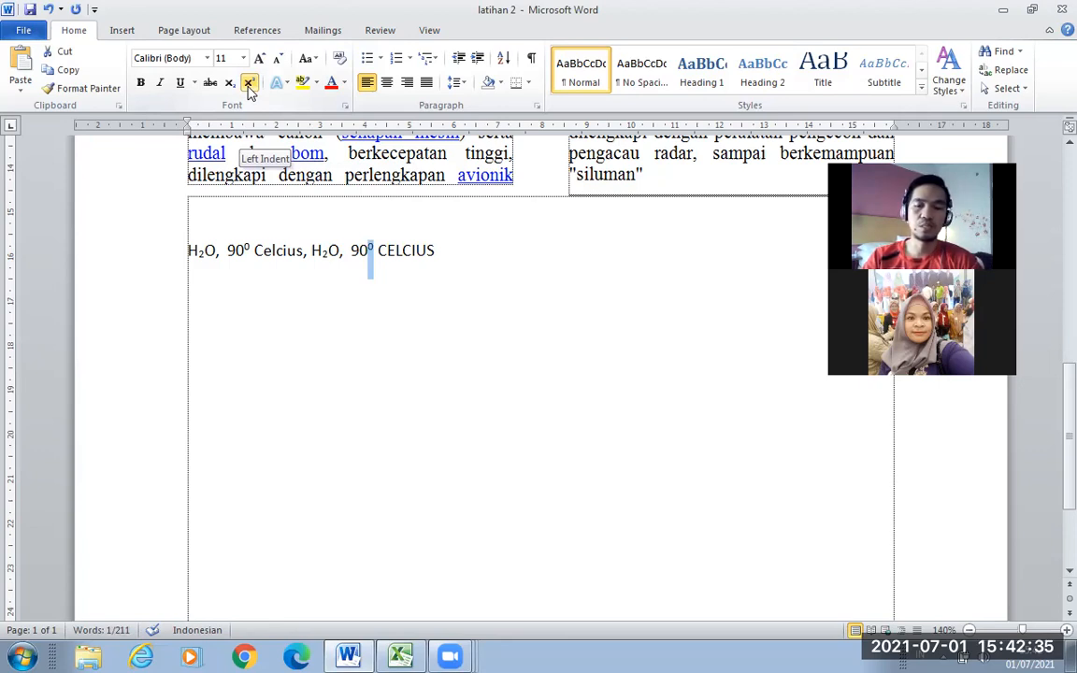
click(248, 85)
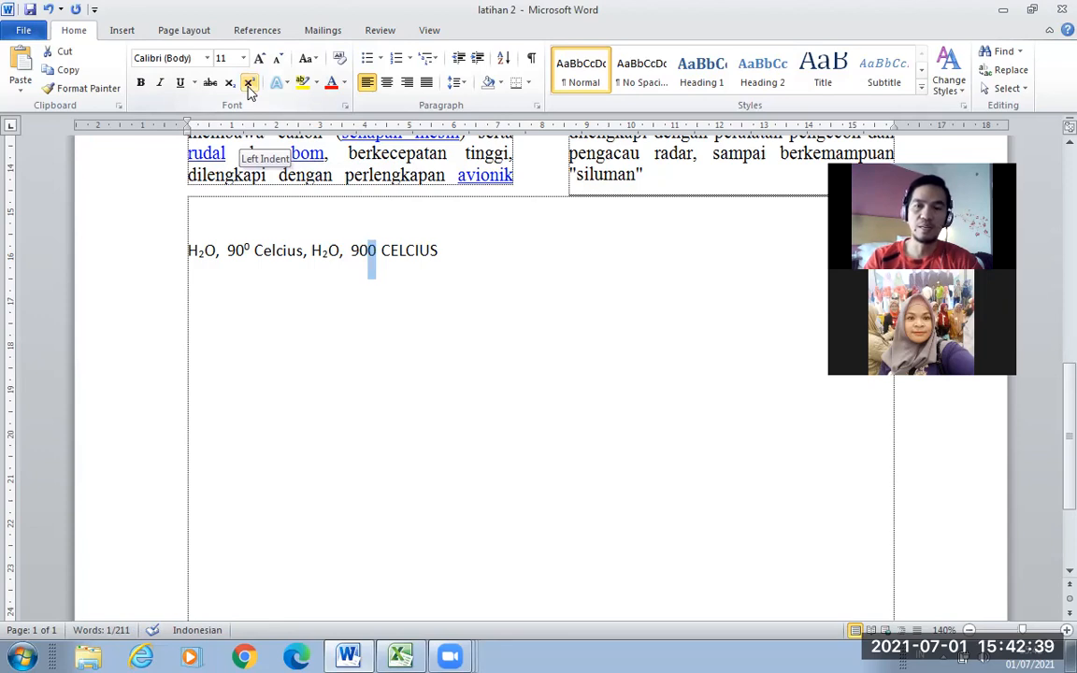
click(249, 84)
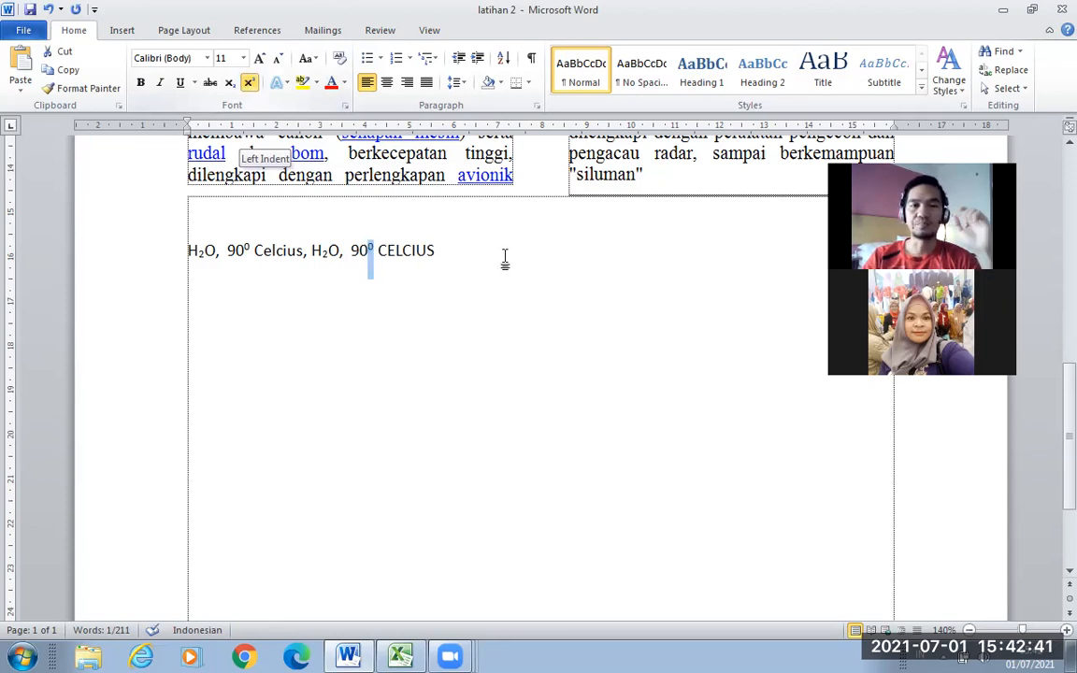
Append ", .." after CELCIUS at the end of the formula line
key(End)
text(, ..)
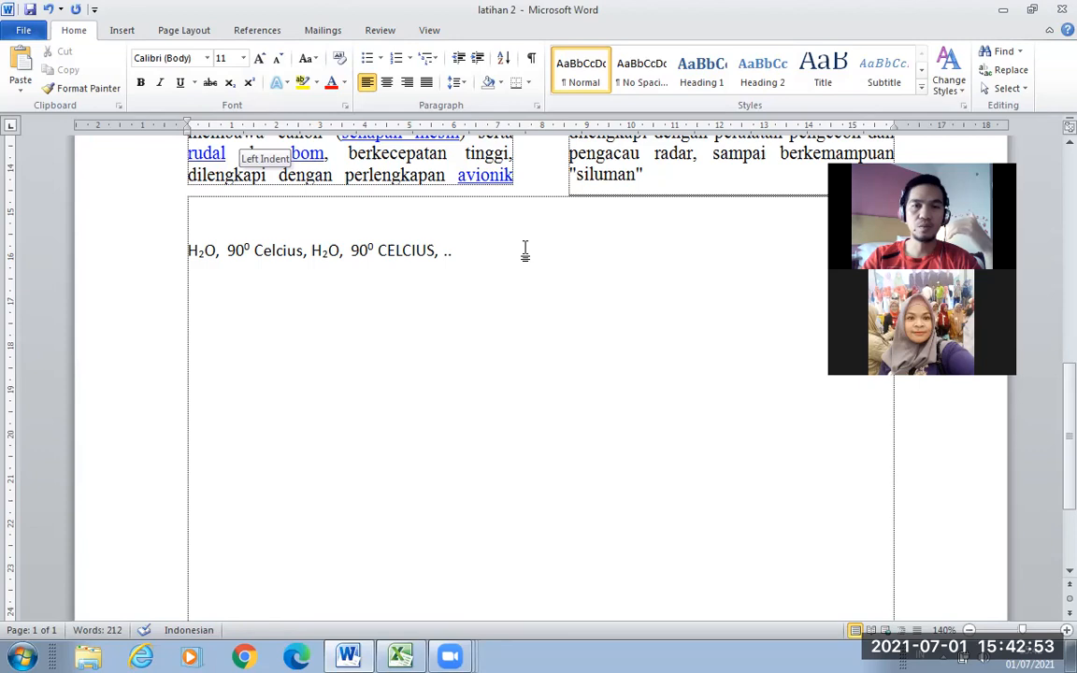
scroll(526, 247, up, 3)
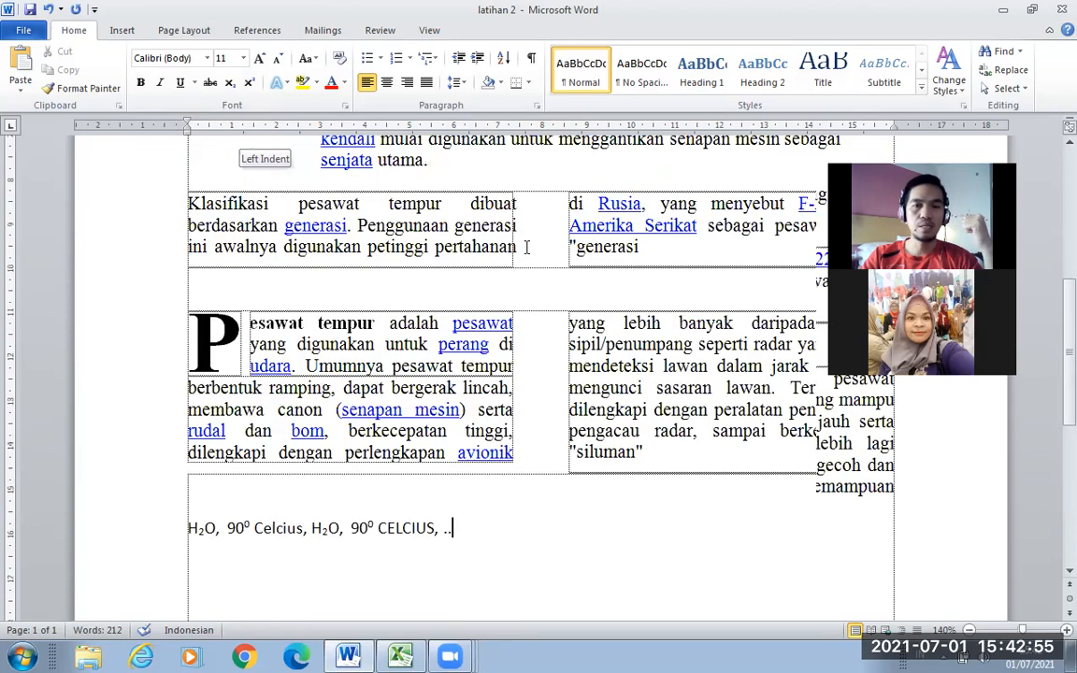
scroll(526, 247, up, 1)
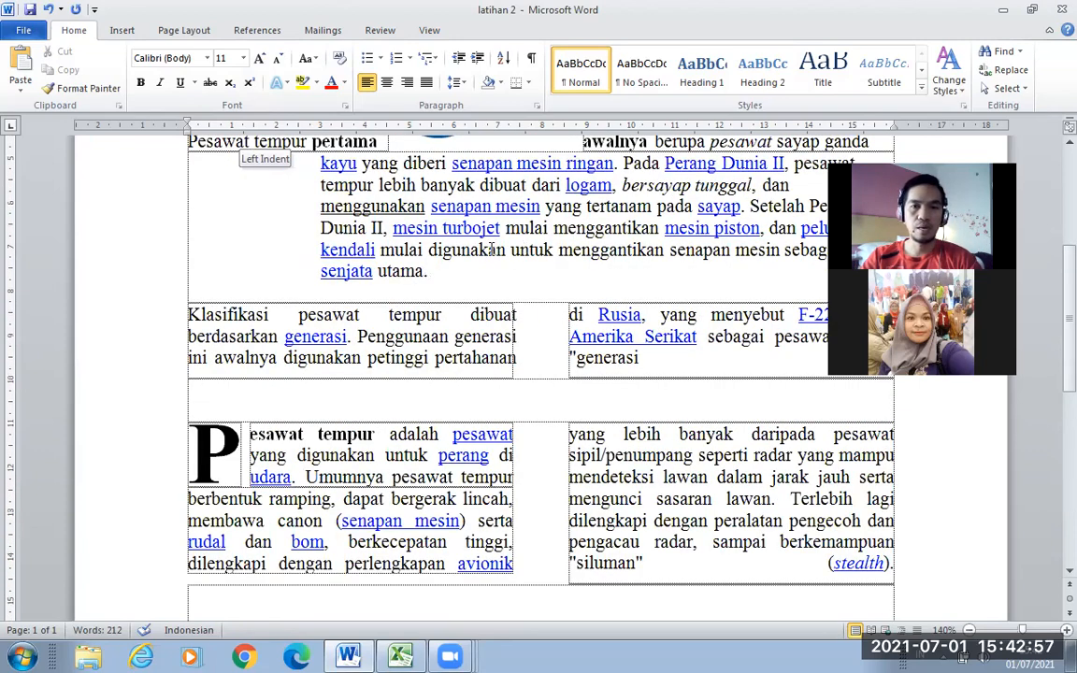
scroll(491, 251, down, 2)
scroll(435, 229, down, 2)
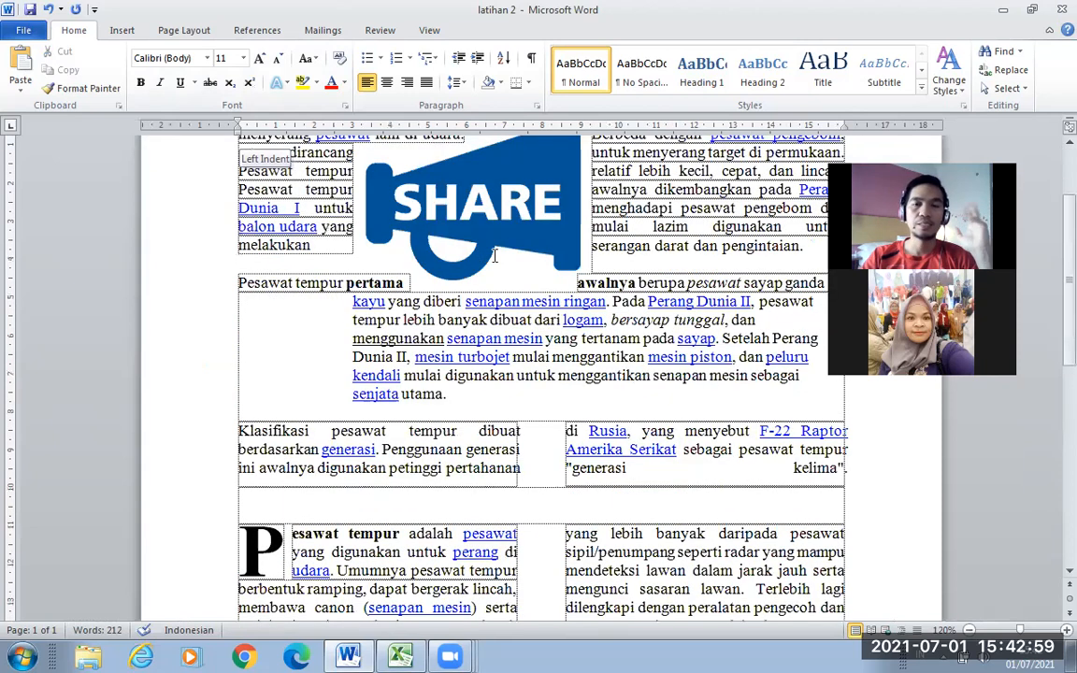
scroll(466, 275, down, 1)
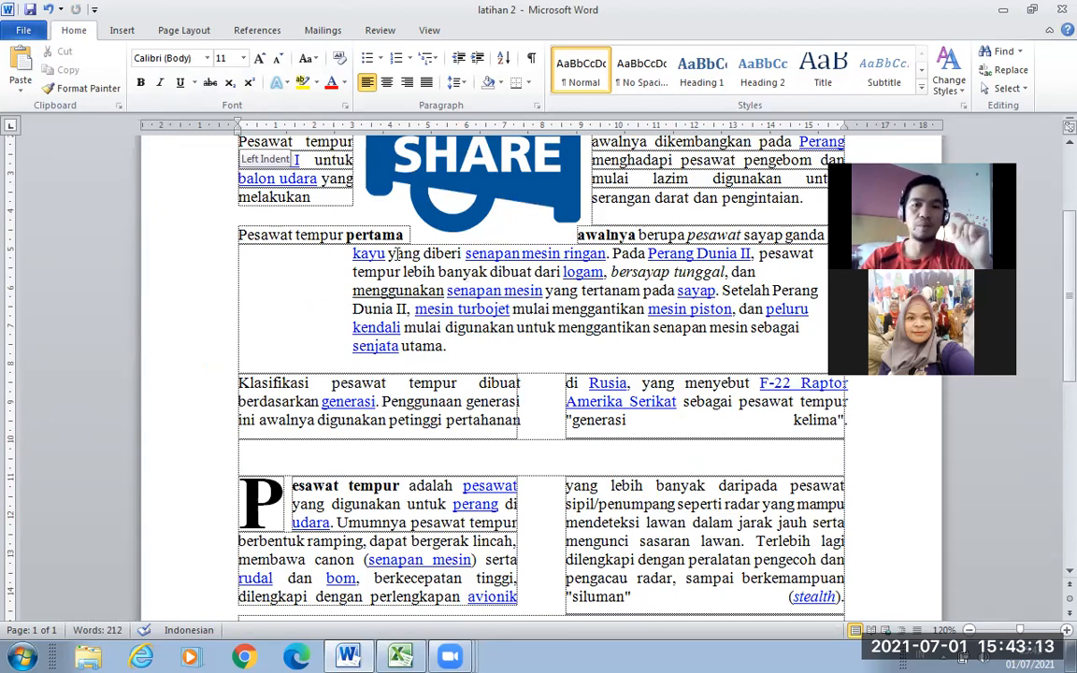
Convert the two-column paragraph beginning "Klasifikasi pesawat tempur" to lowercase
scroll(443, 289, down, 1)
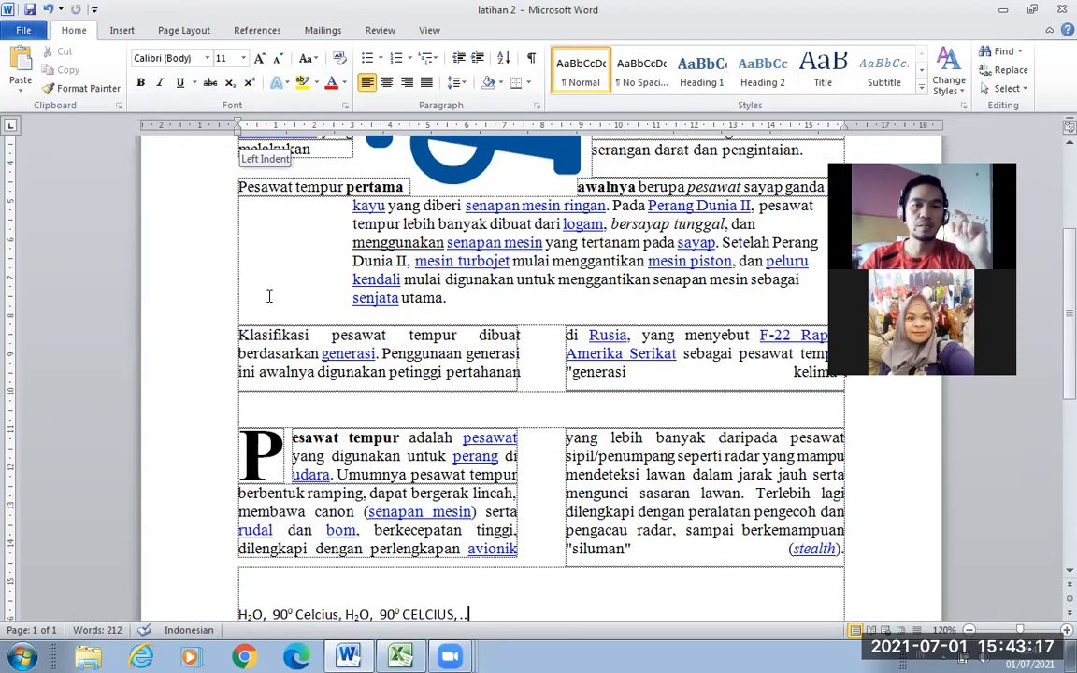
scroll(240, 280, down, 1)
drag(240, 287, 478, 287)
drag(819, 307, 590, 334)
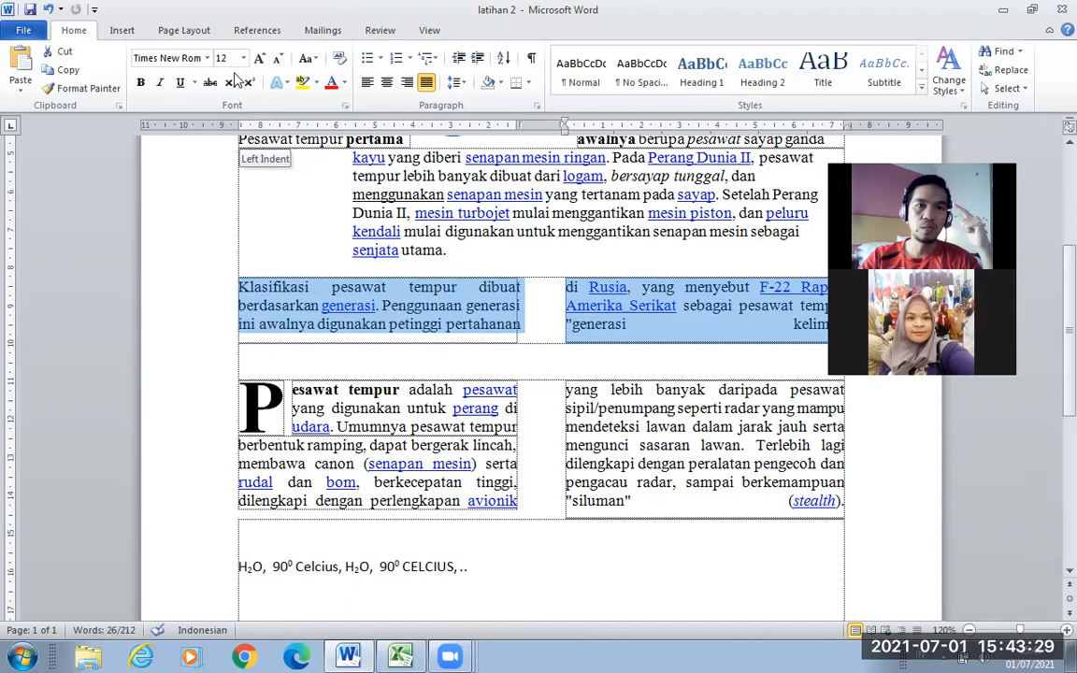
click(316, 62)
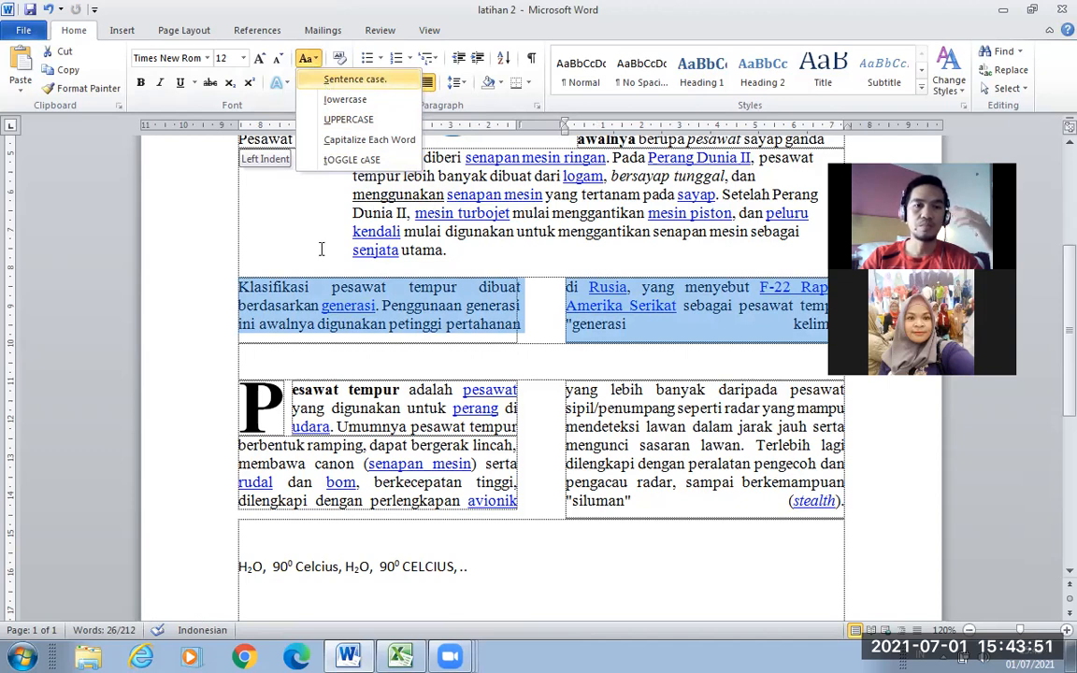
key(Escape)
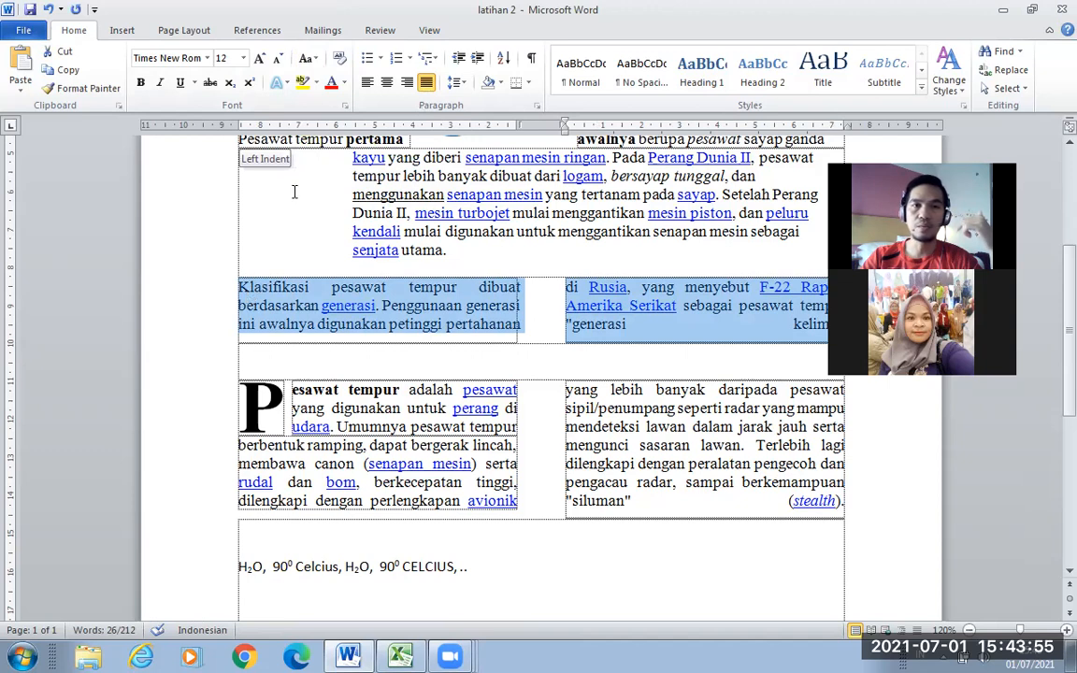
click(308, 60)
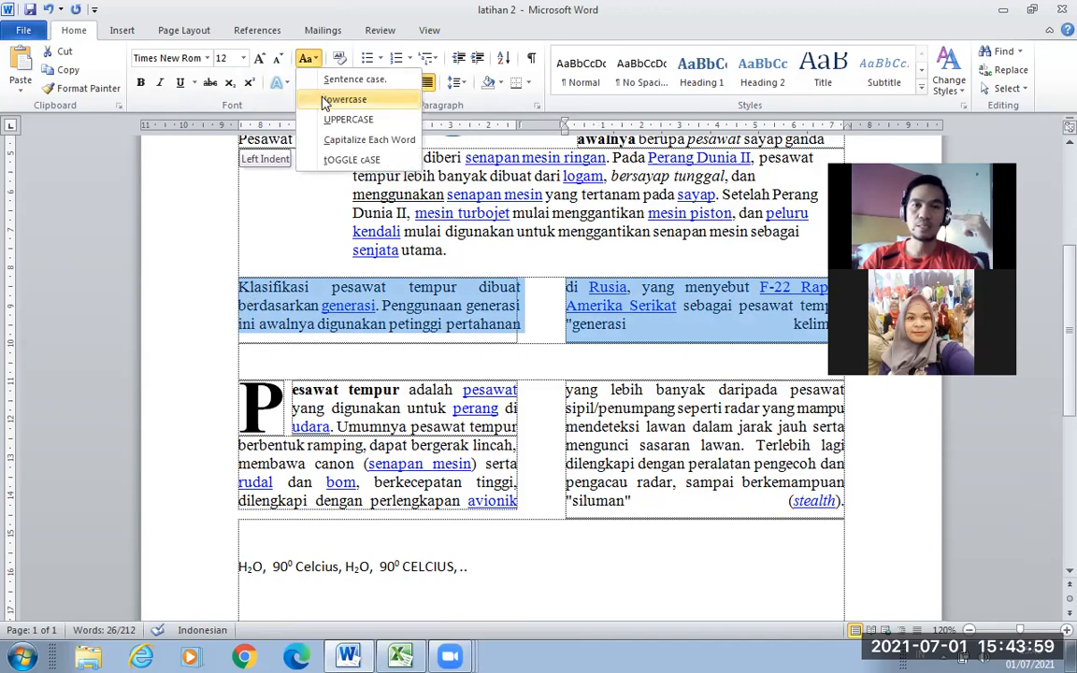
click(344, 99)
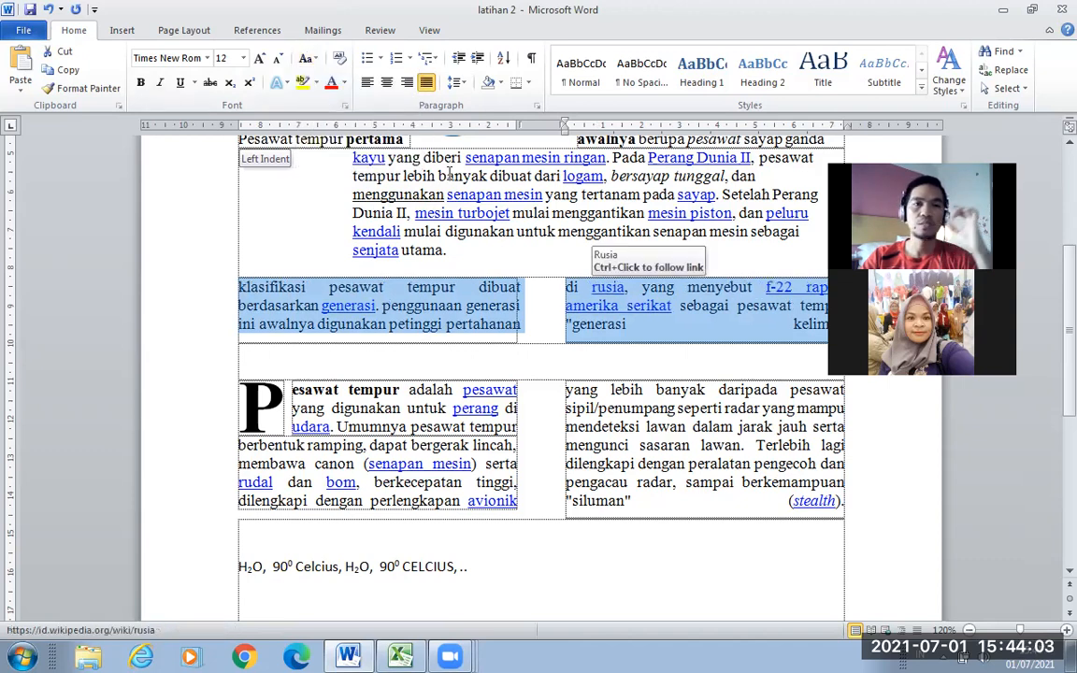
Change the selected Klasifikasi paragraph to UPPERCASE, followed by Capitalize Each Word
click(308, 59)
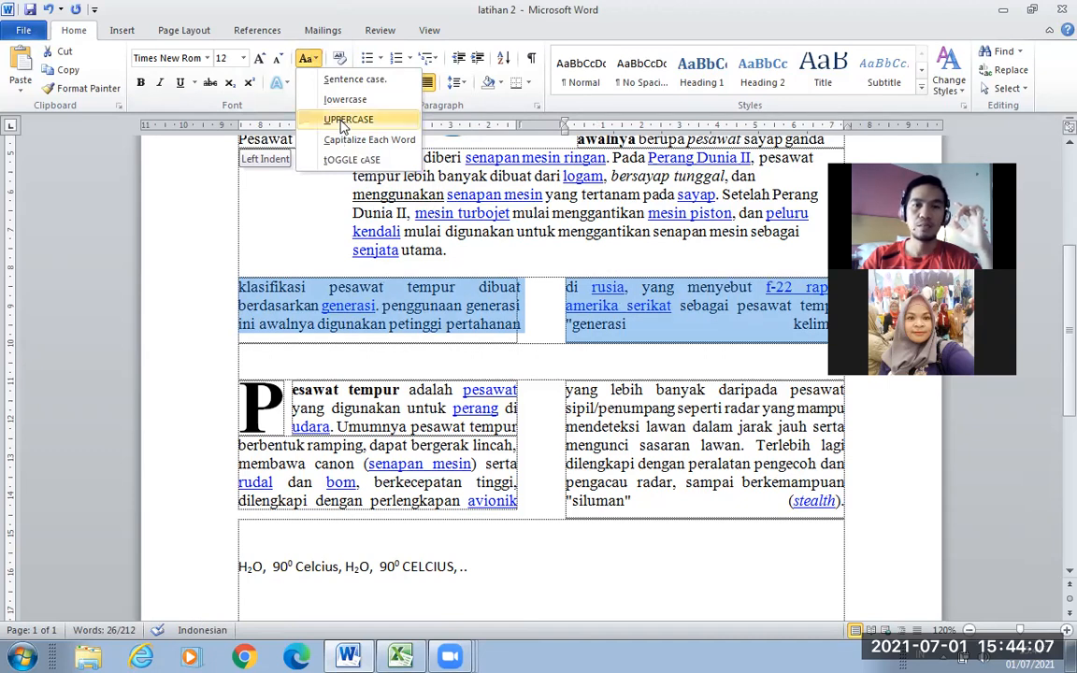
click(346, 120)
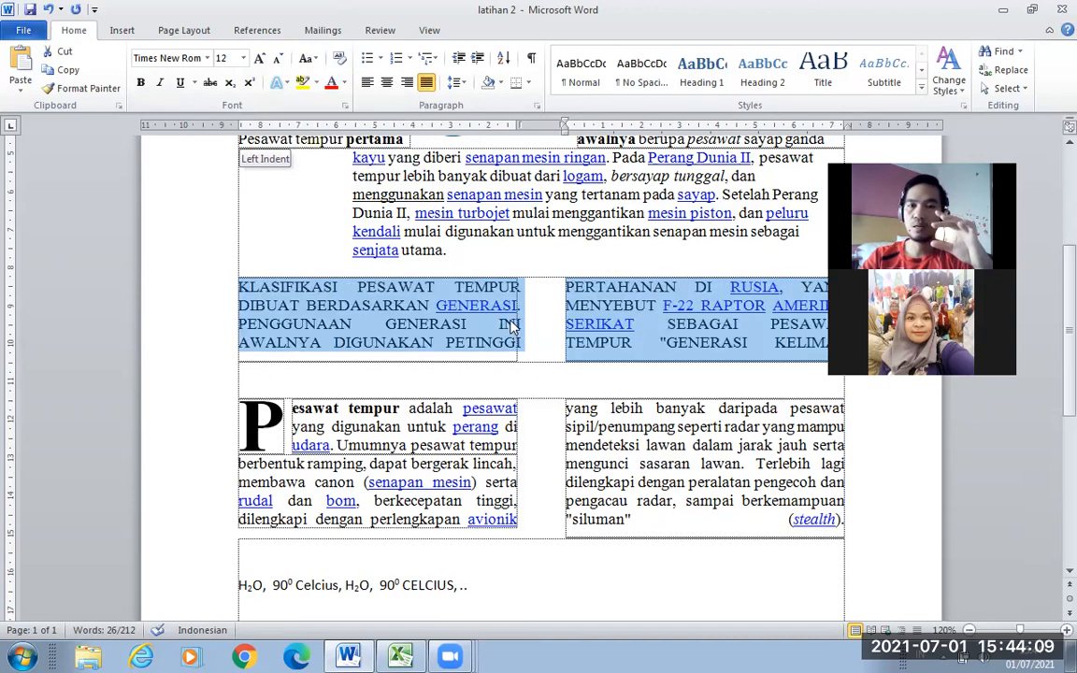
click(308, 59)
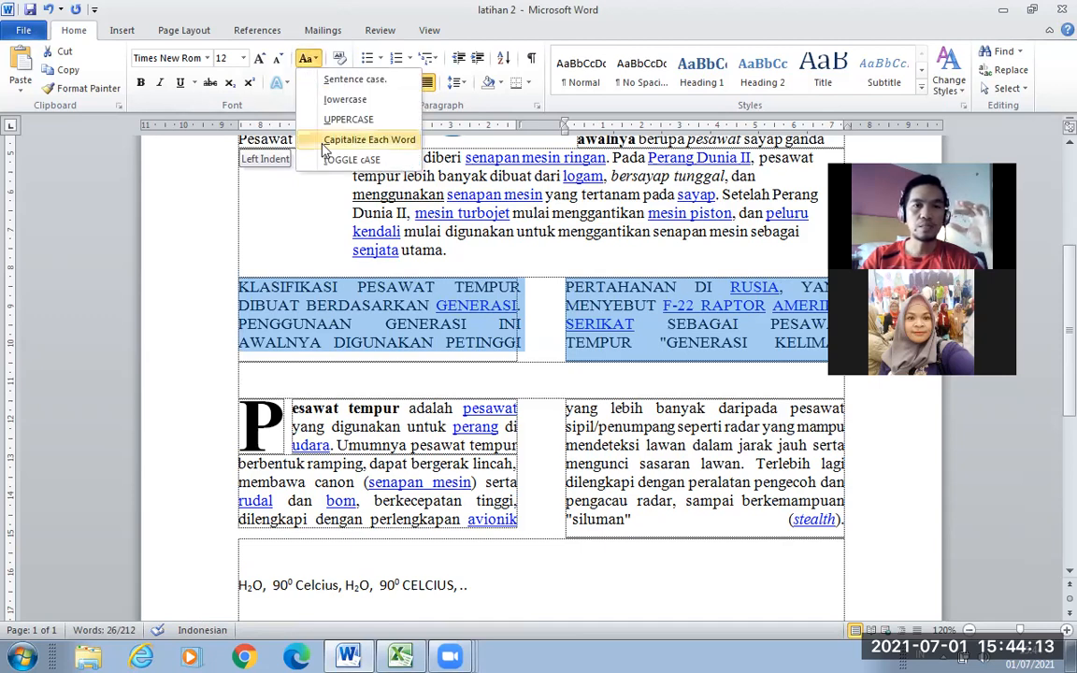
click(327, 141)
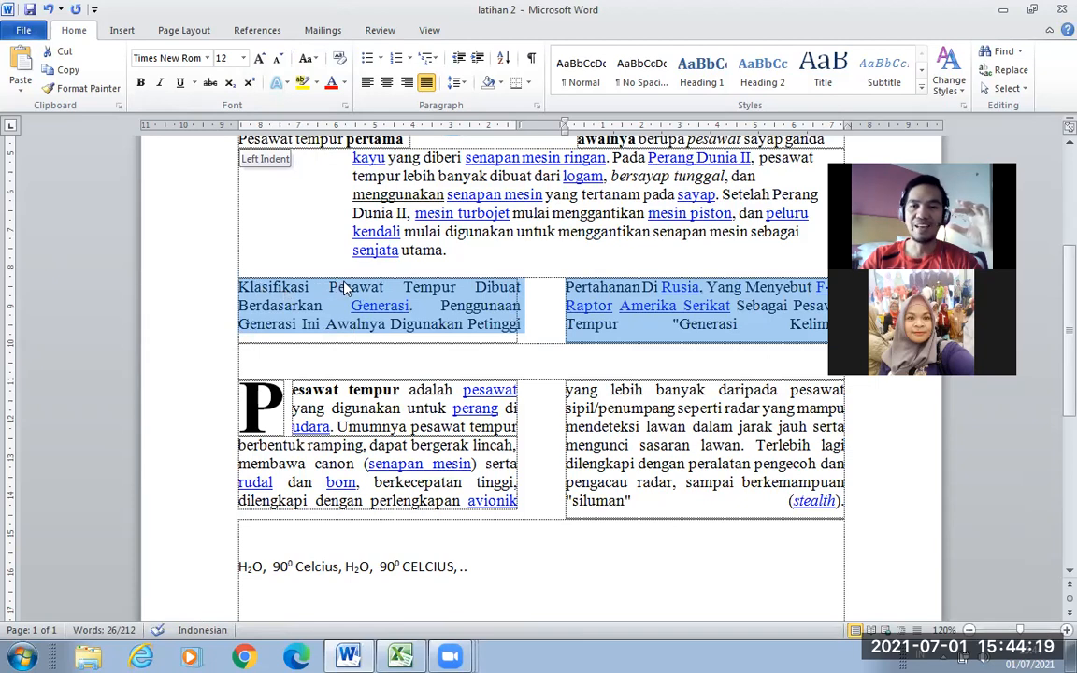
Toggle the case of the selected Klasifikasi paragraph, convert it to Sentence case, and deselect it
click(309, 60)
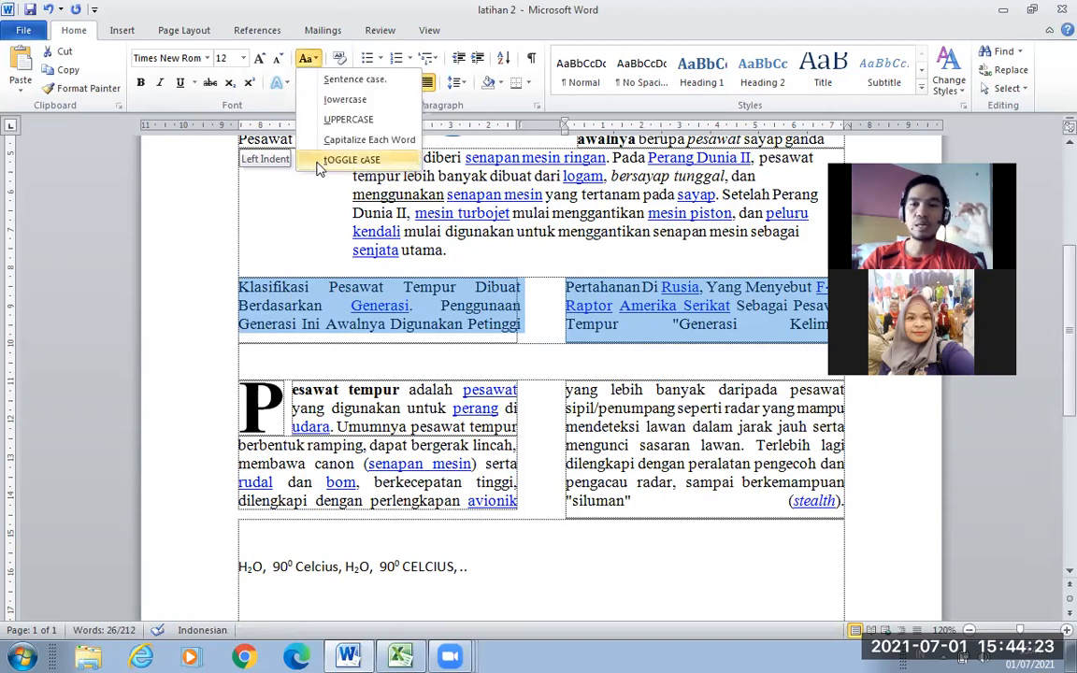
click(350, 160)
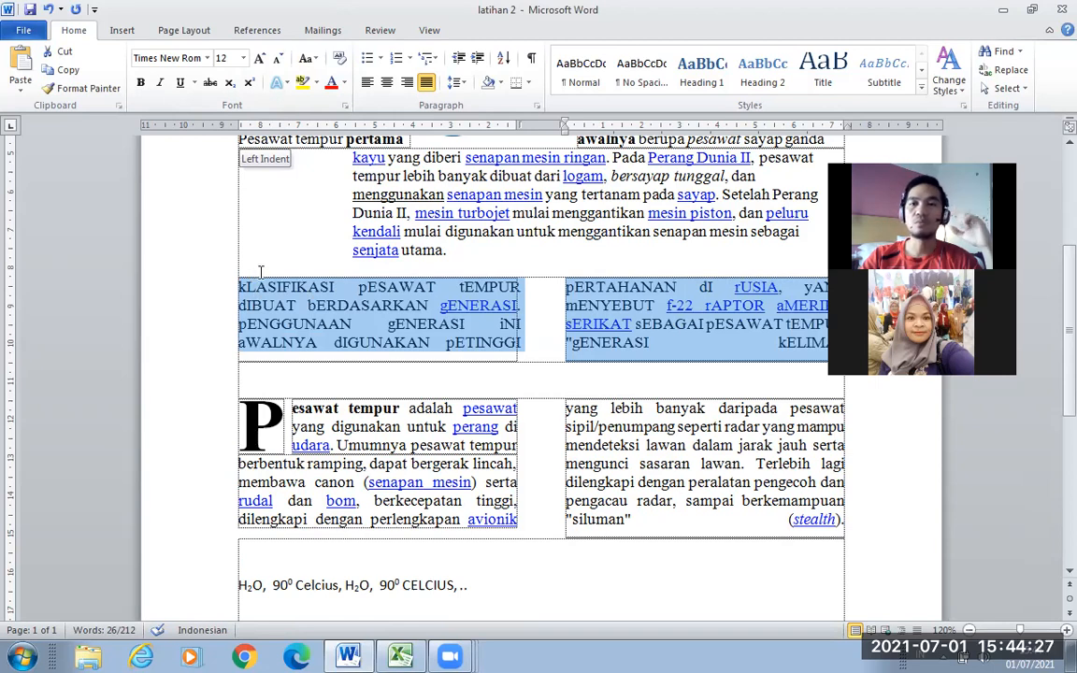
click(315, 61)
click(322, 80)
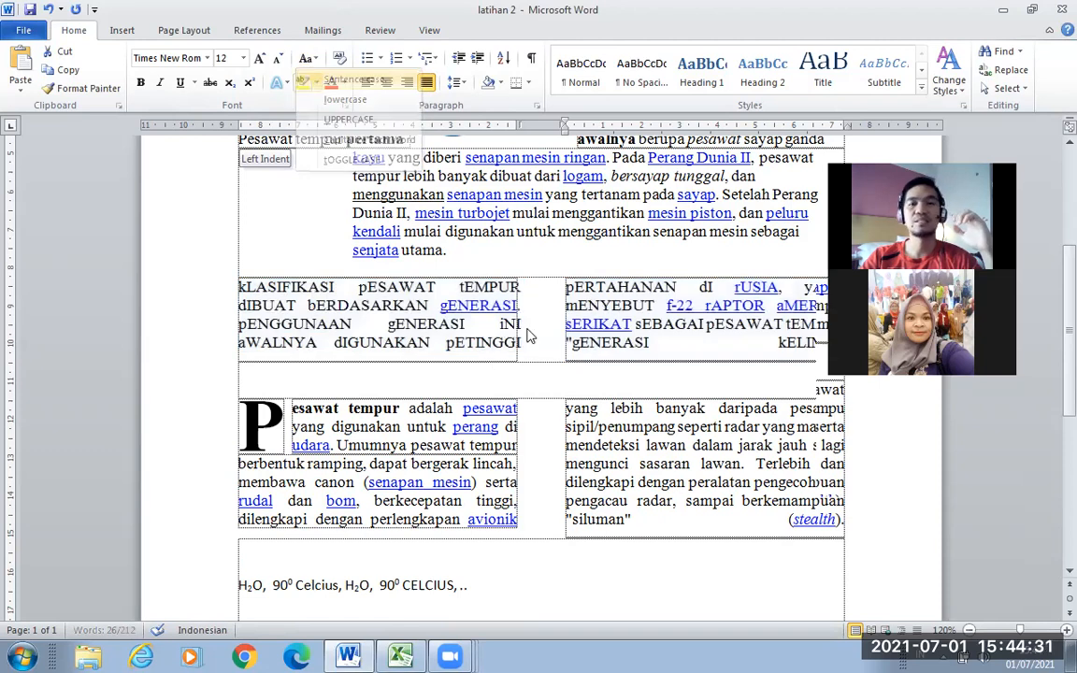
click(502, 307)
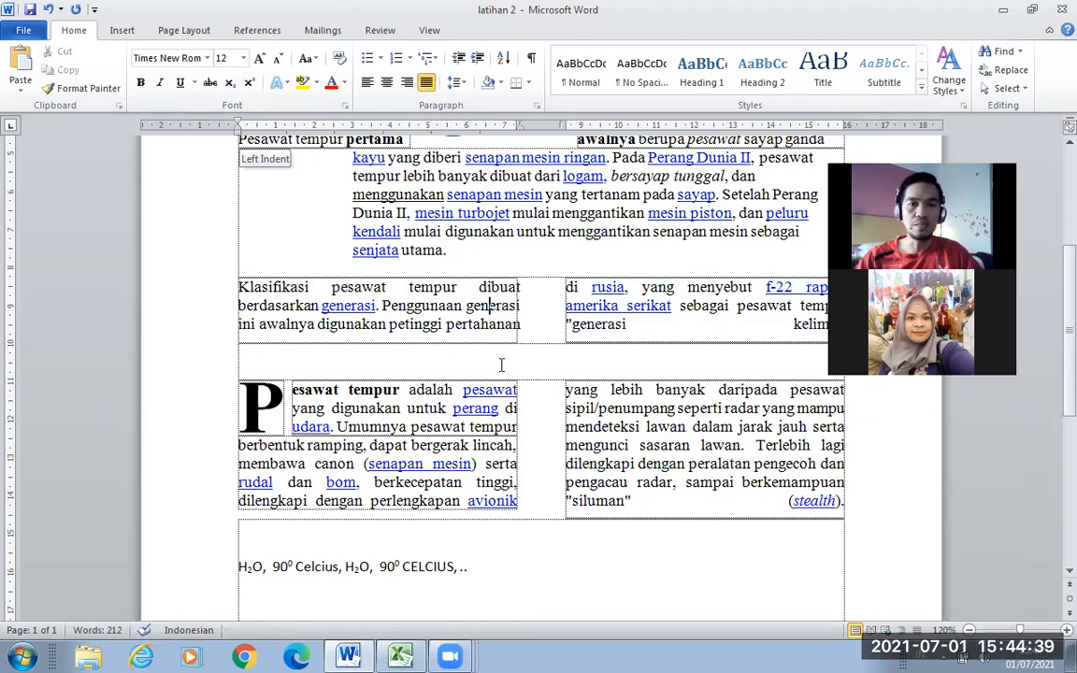
scroll(500, 364, up, 1)
scroll(500, 364, down, 1)
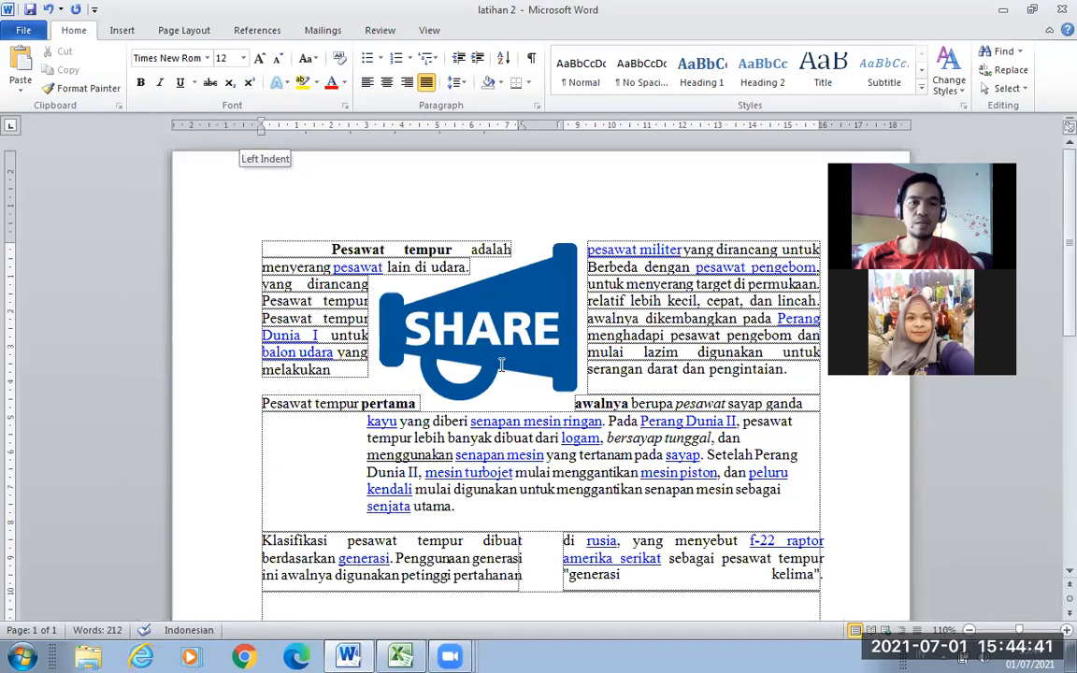
scroll(516, 365, down, 1)
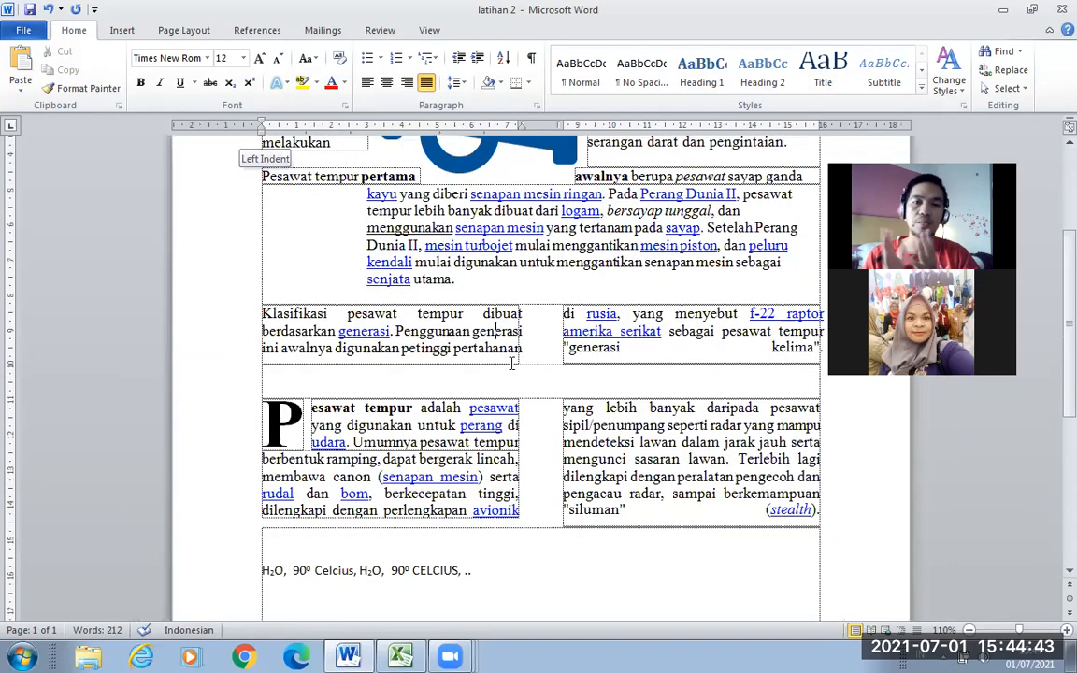